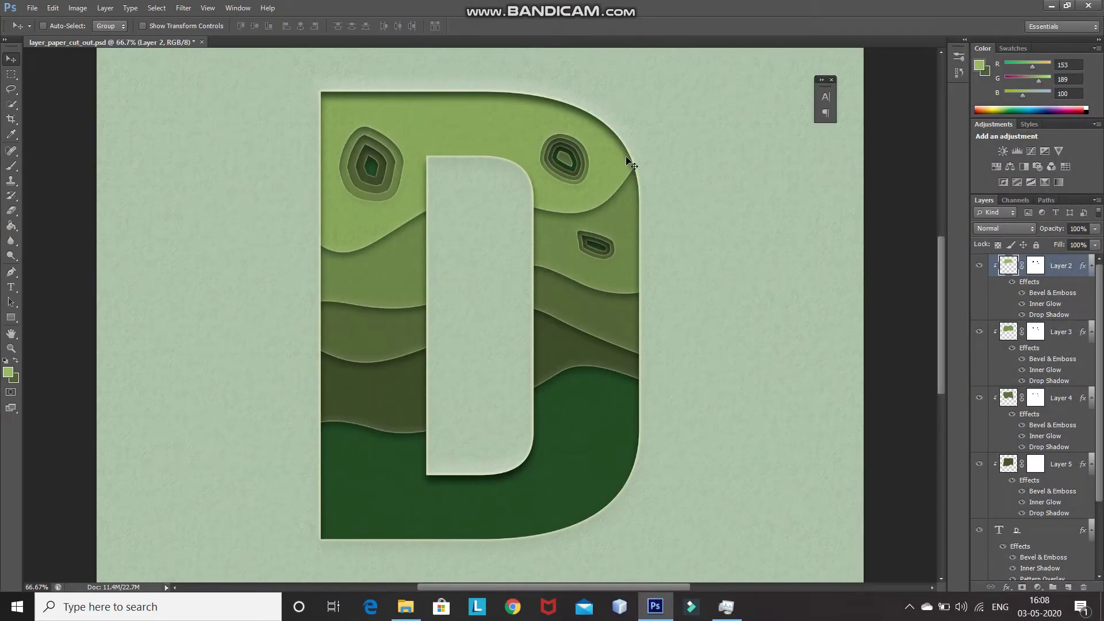
# Step: Create a new document 2000 pixels wide and 2000 pixels high with a resolution of 600 pixels/inch
pyautogui.click(32, 8)
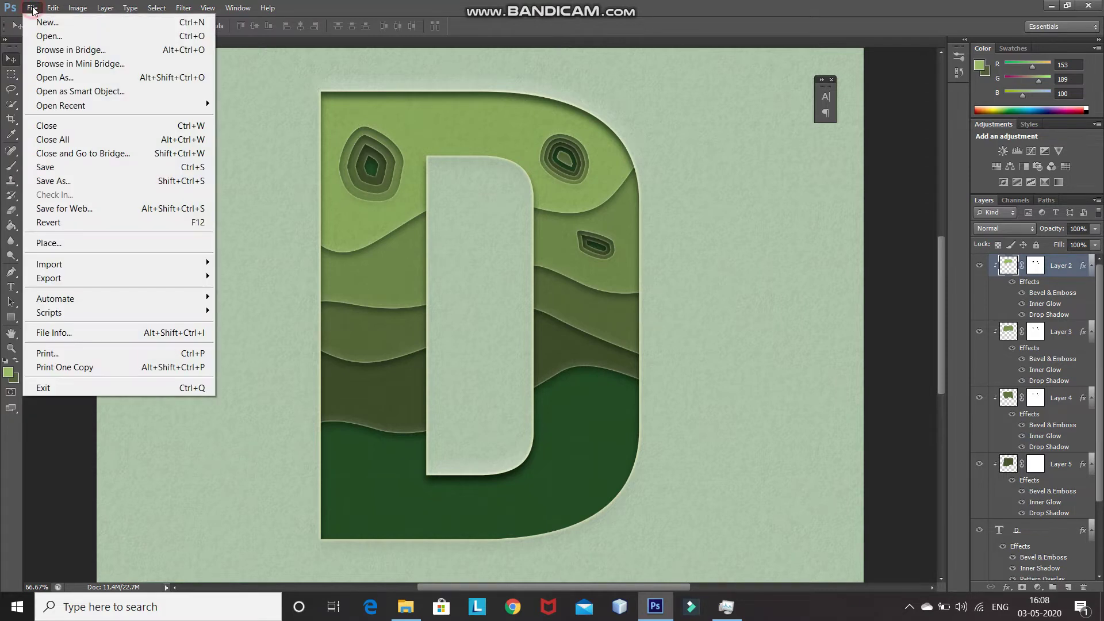
pyautogui.click(39, 22)
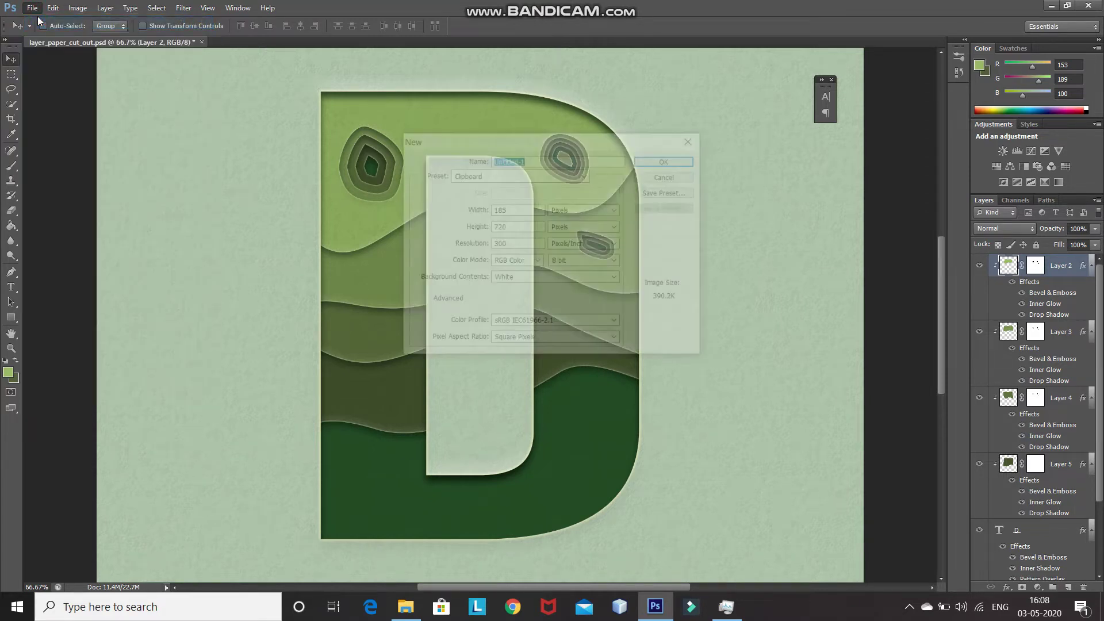
pyautogui.doubleClick(513, 210)
pyautogui.write('2000')
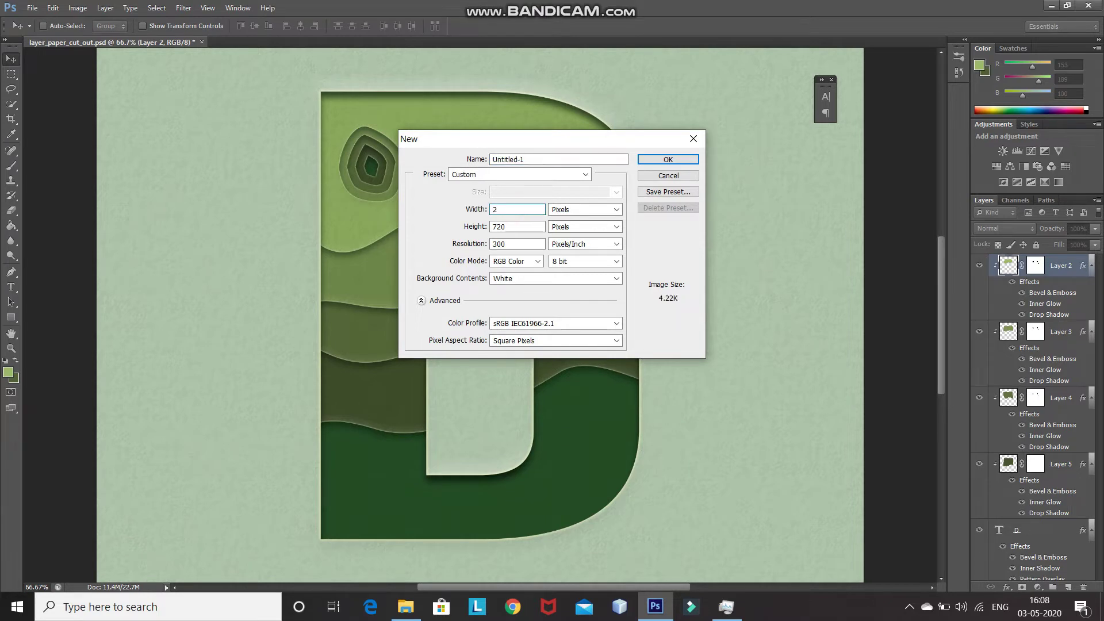
pyautogui.doubleClick(509, 229)
pyautogui.write('2000')
pyautogui.doubleClick(512, 244)
pyautogui.write('600')
pyautogui.click(650, 161)
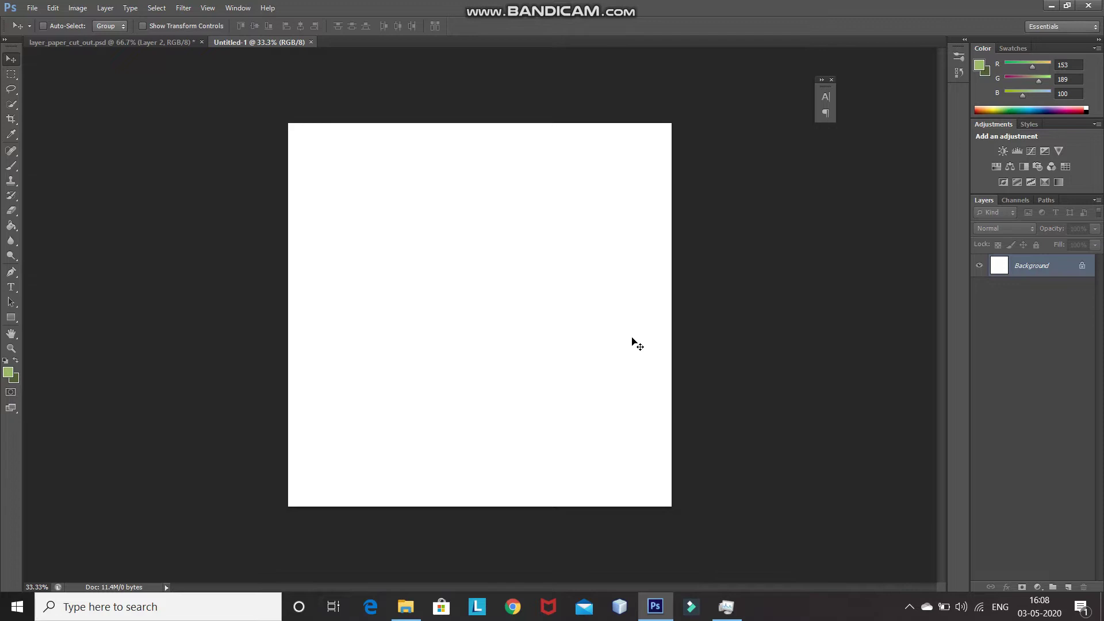
# Step: Duplicate the white Background layer and hide the original Background
pyautogui.hotkey('ctrl', 'shift', 'alt', 'n')
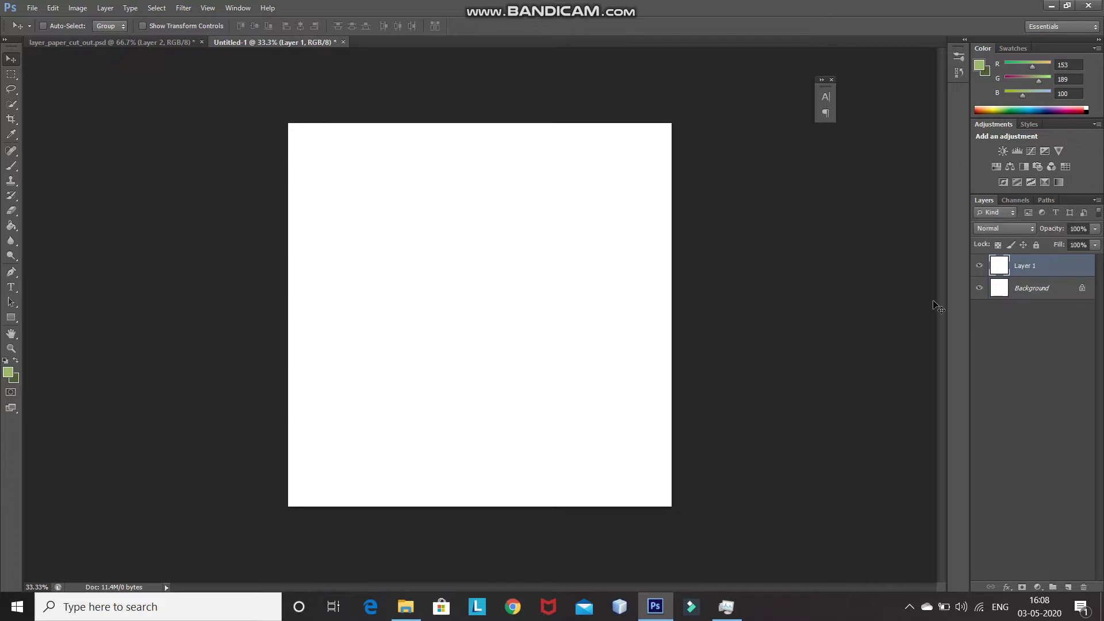
pyautogui.click(979, 288)
# Step: Add a Pattern Overlay effect to Layer 1 using a light grey paper texture pattern
pyautogui.click(1006, 587)
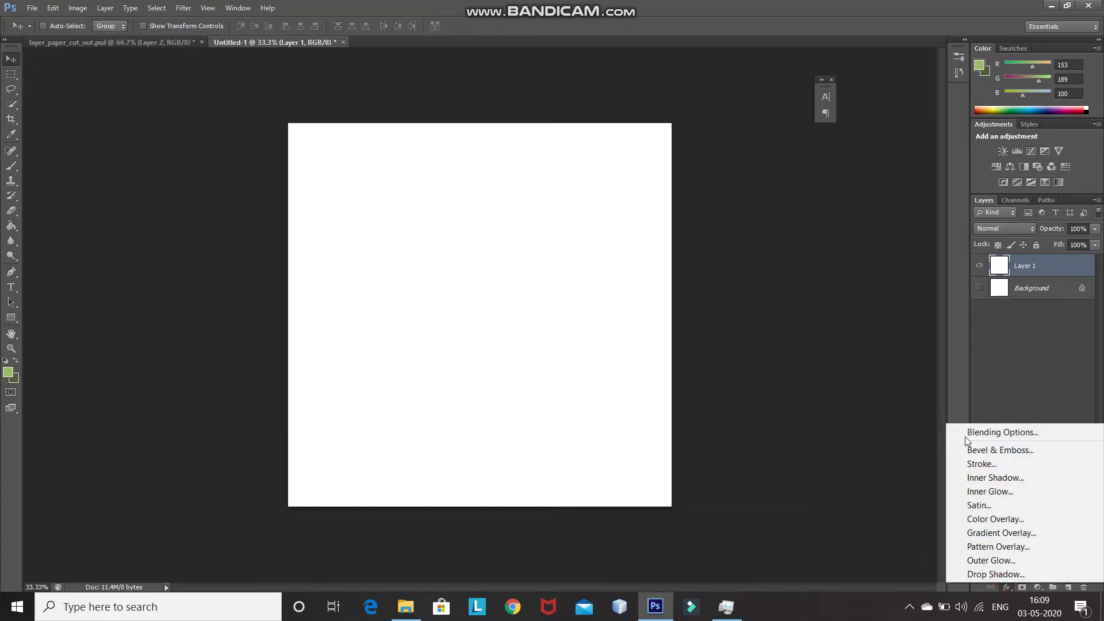
pyautogui.click(972, 433)
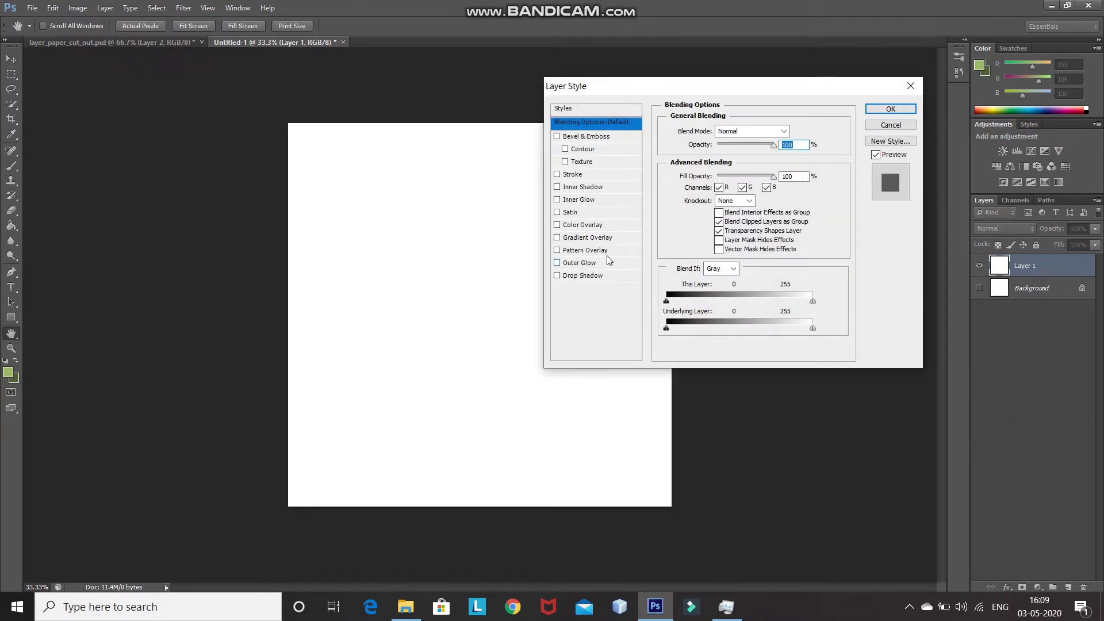
pyautogui.click(602, 251)
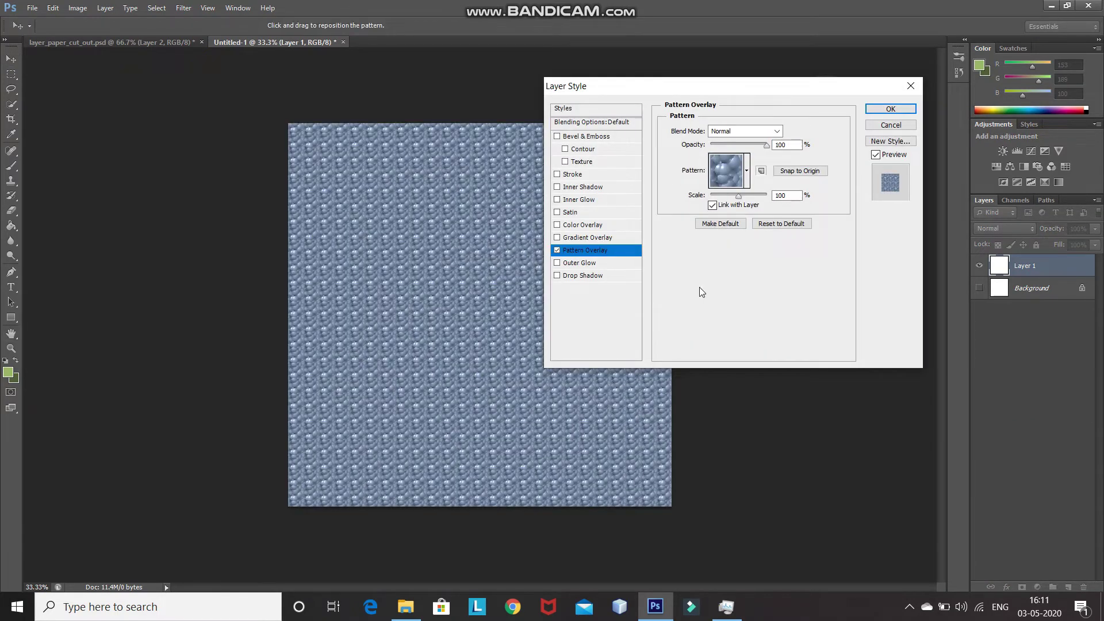
pyautogui.click(746, 172)
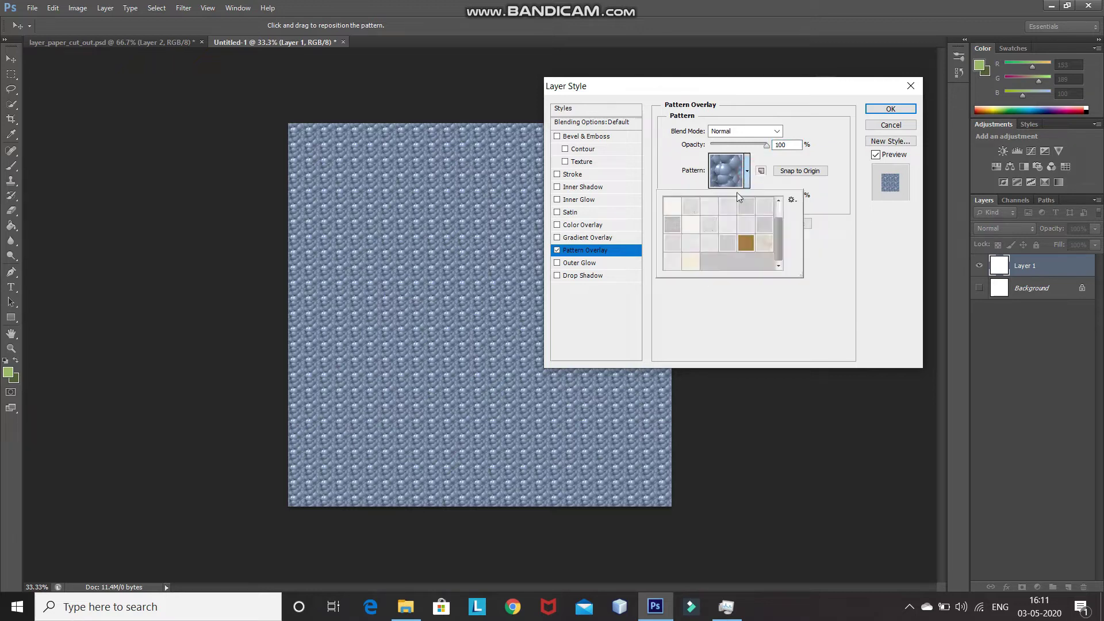
pyautogui.click(712, 249)
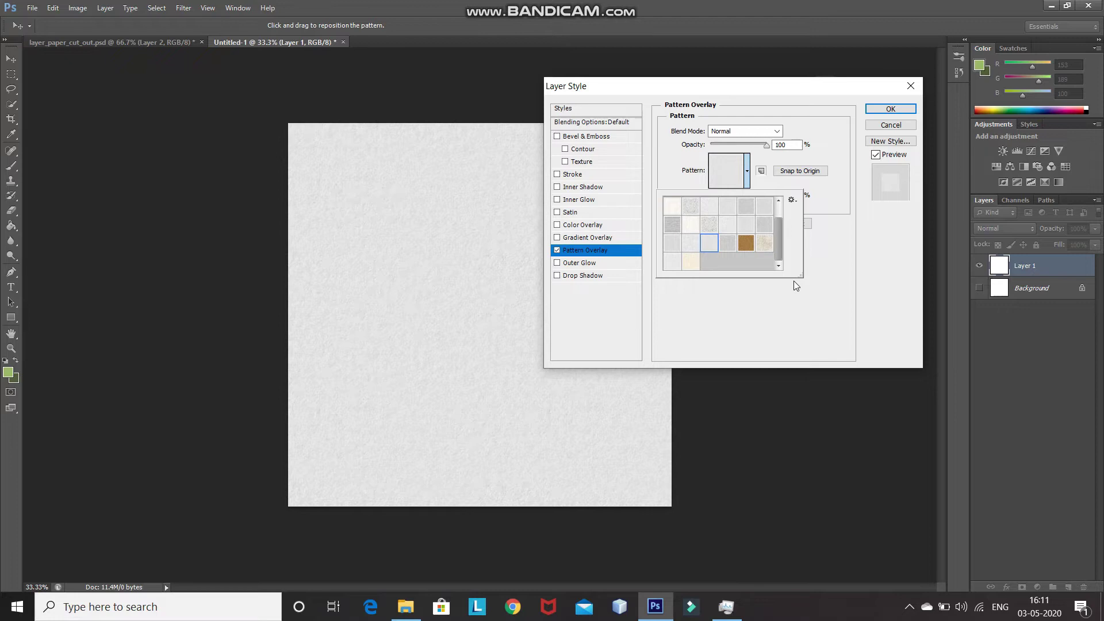
pyautogui.click(795, 201)
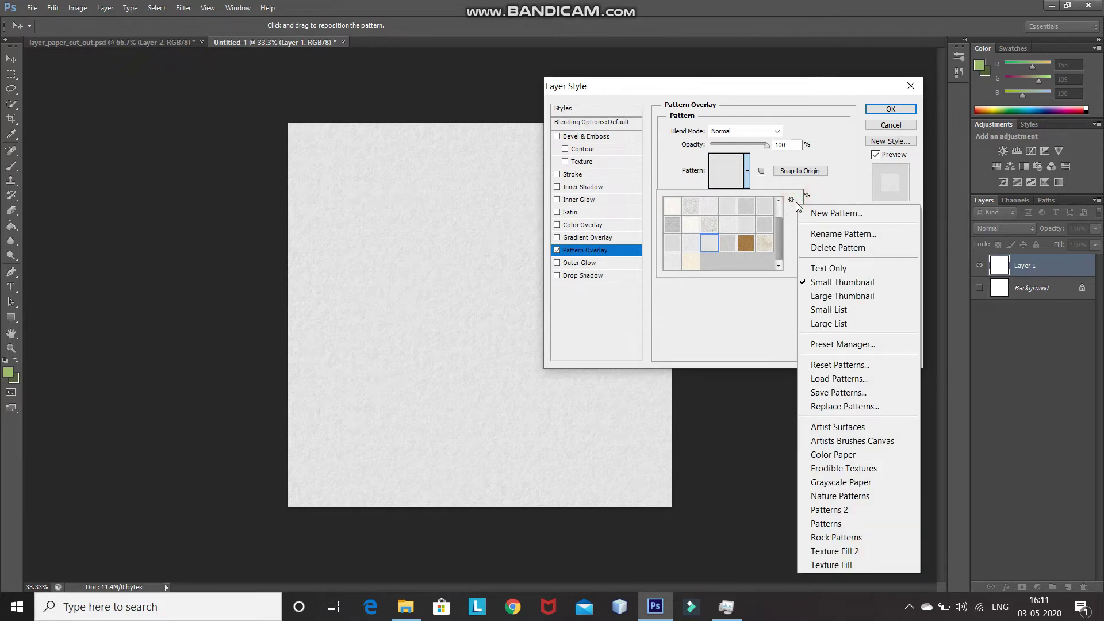
pyautogui.click(804, 380)
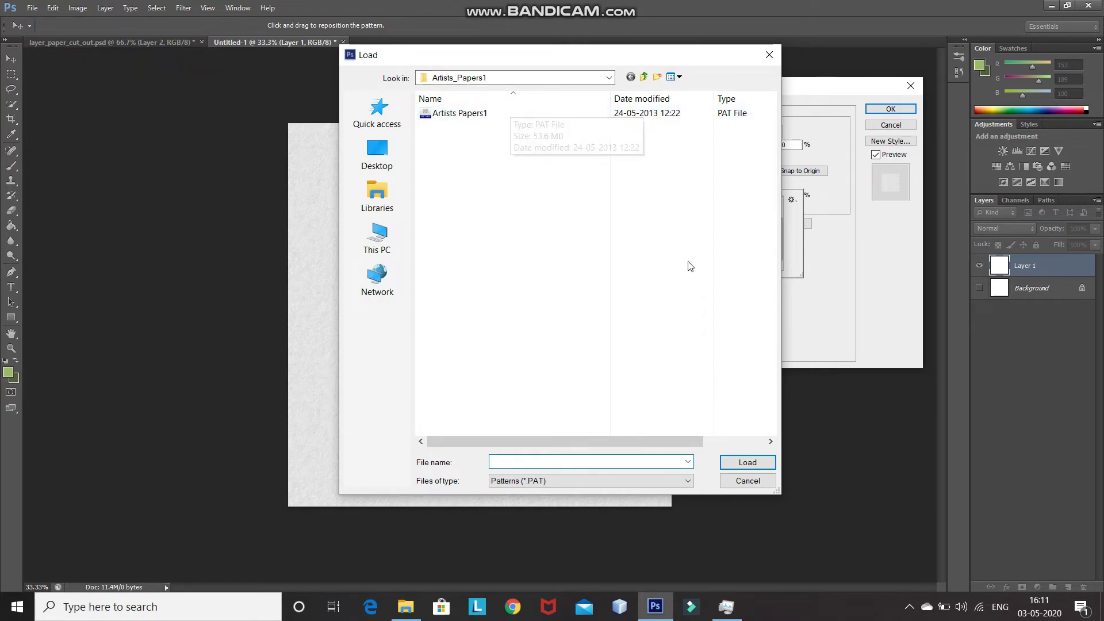
pyautogui.click(769, 55)
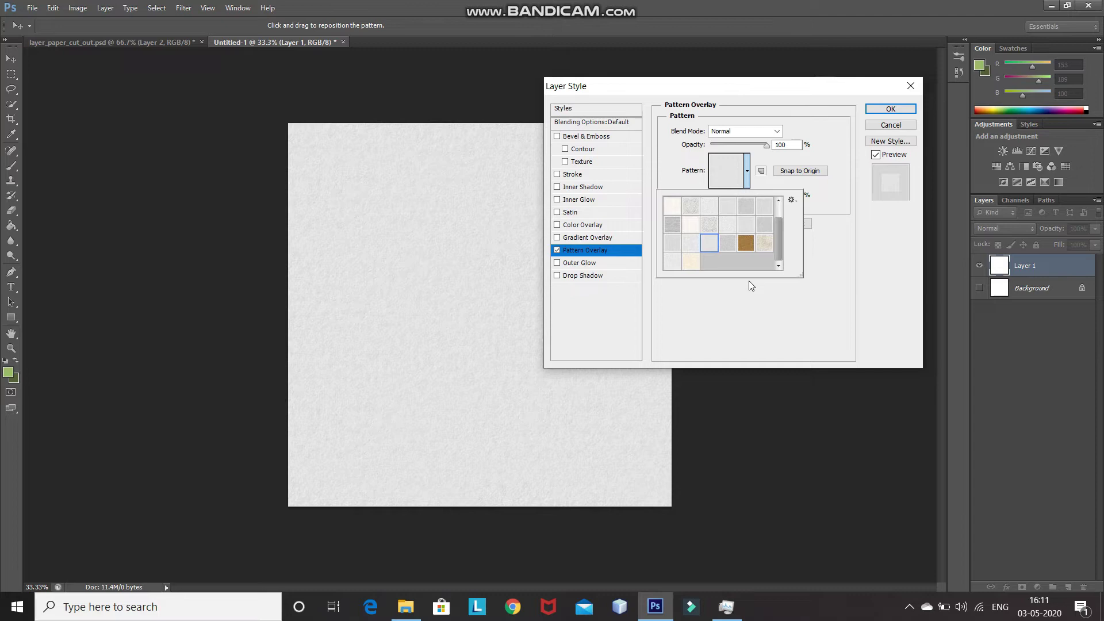
# Step: Keep the light grey paper pattern for the overlay and set its scale to 50%
pyautogui.click(708, 250)
pyautogui.click(730, 295)
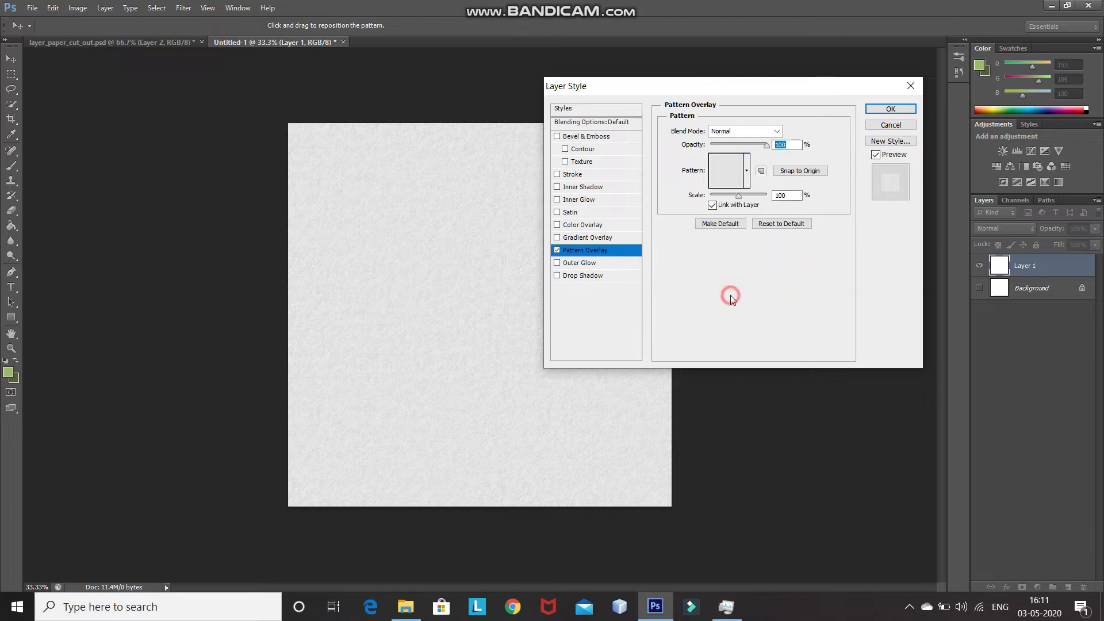
pyautogui.doubleClick(791, 195)
pyautogui.write('1')
pyautogui.press('BackSpace')
pyautogui.write('50')
# Step: Add a Color Overlay effect to Layer 1 with the Multiply blend mode
pyautogui.click(591, 225)
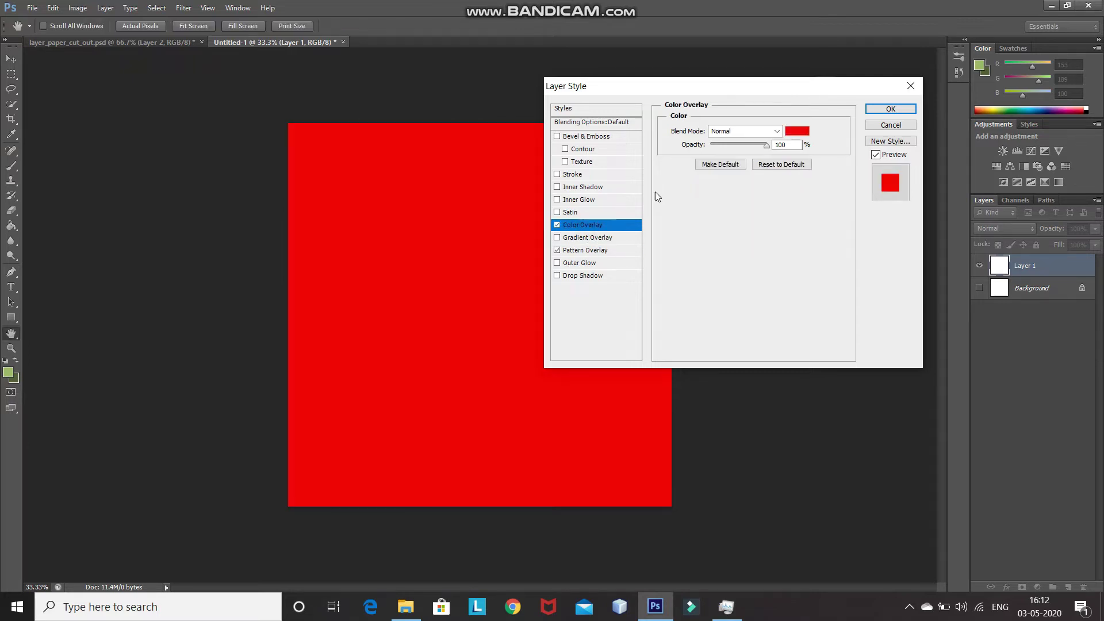
pyautogui.click(780, 134)
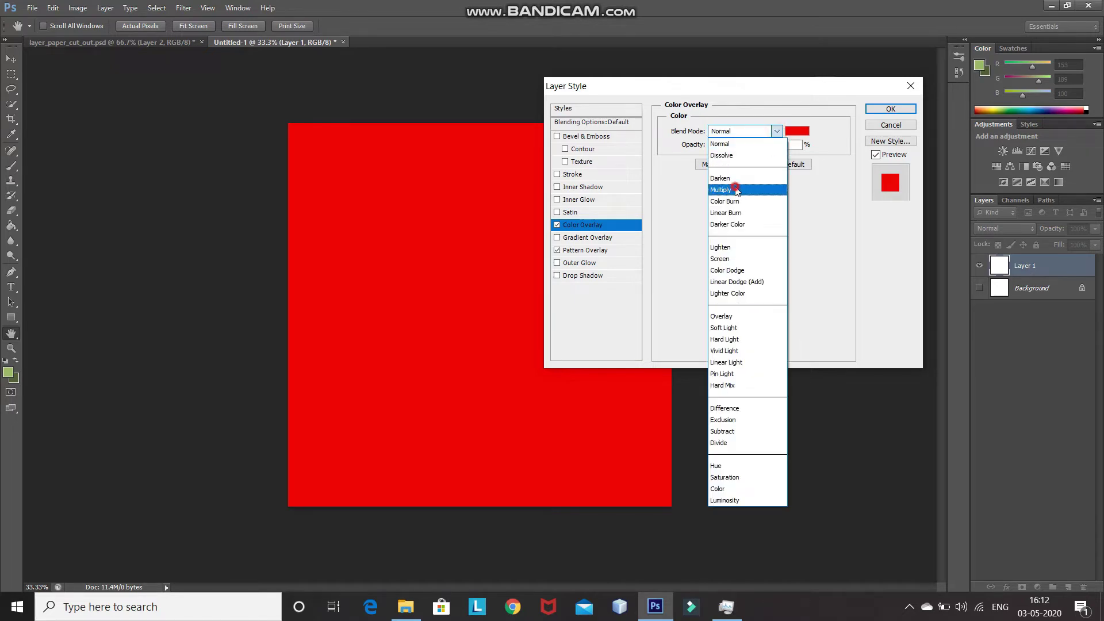
pyautogui.click(735, 186)
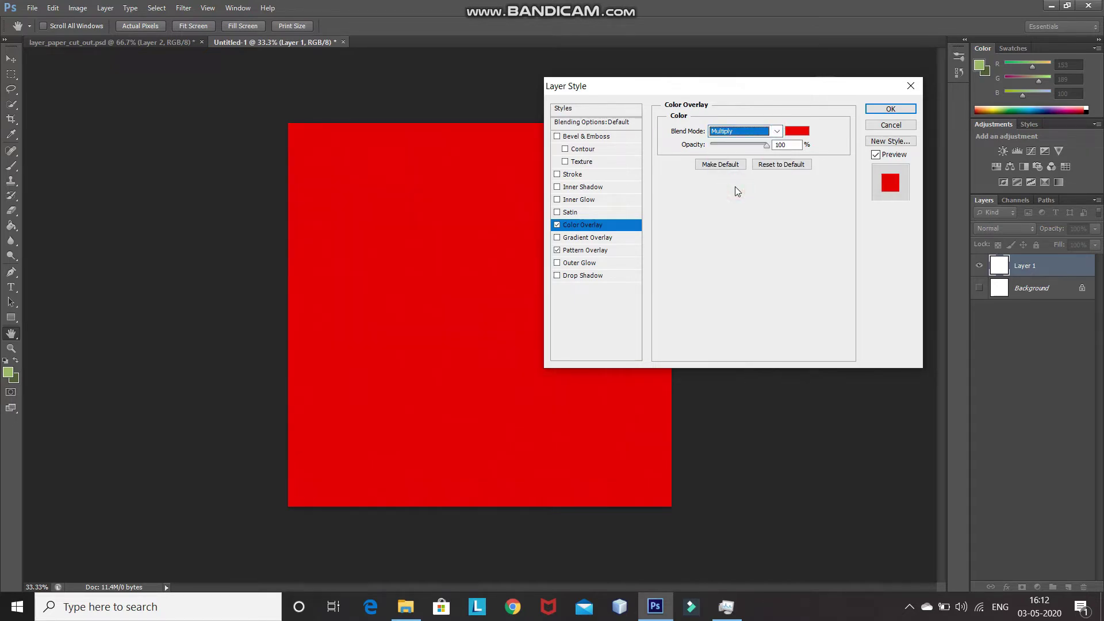
# Step: Set the overlay colour to pale green #c3dbbe and apply the layer style to Layer 1
pyautogui.click(797, 135)
pyautogui.doubleClick(865, 317)
pyautogui.write('ff0000')
pyautogui.doubleClick(873, 317)
pyautogui.write('c3d')
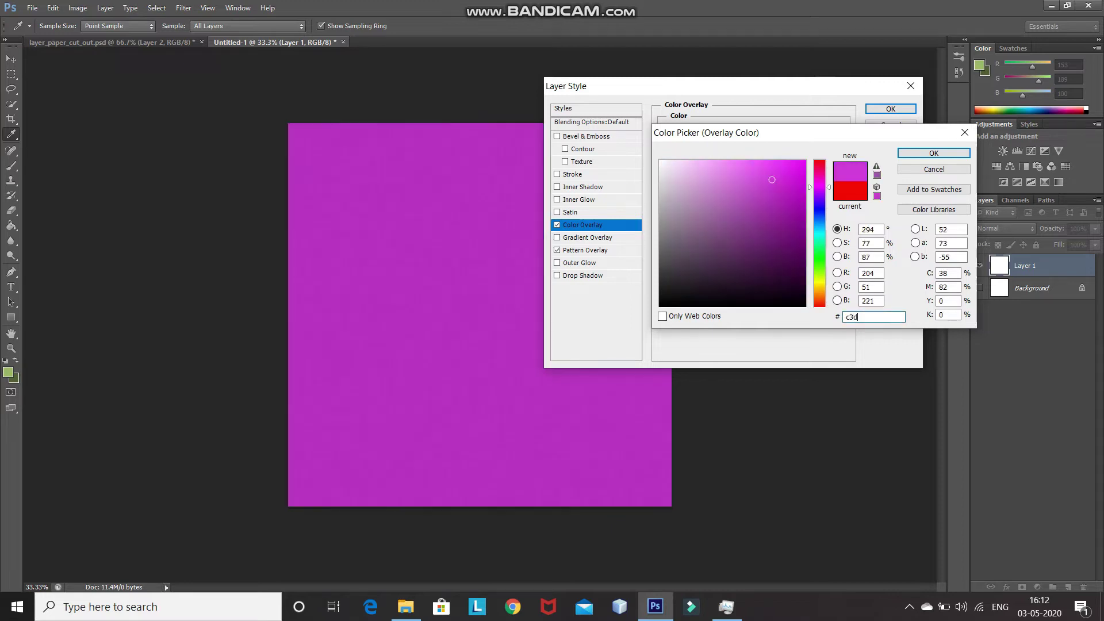
pyautogui.write('bbe')
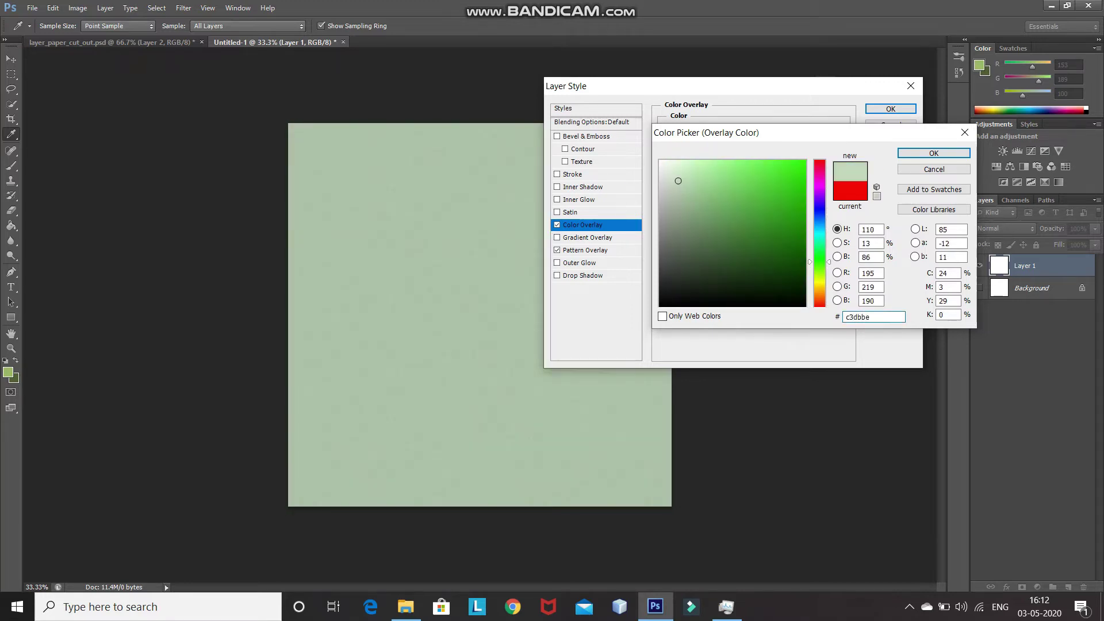
pyautogui.click(907, 153)
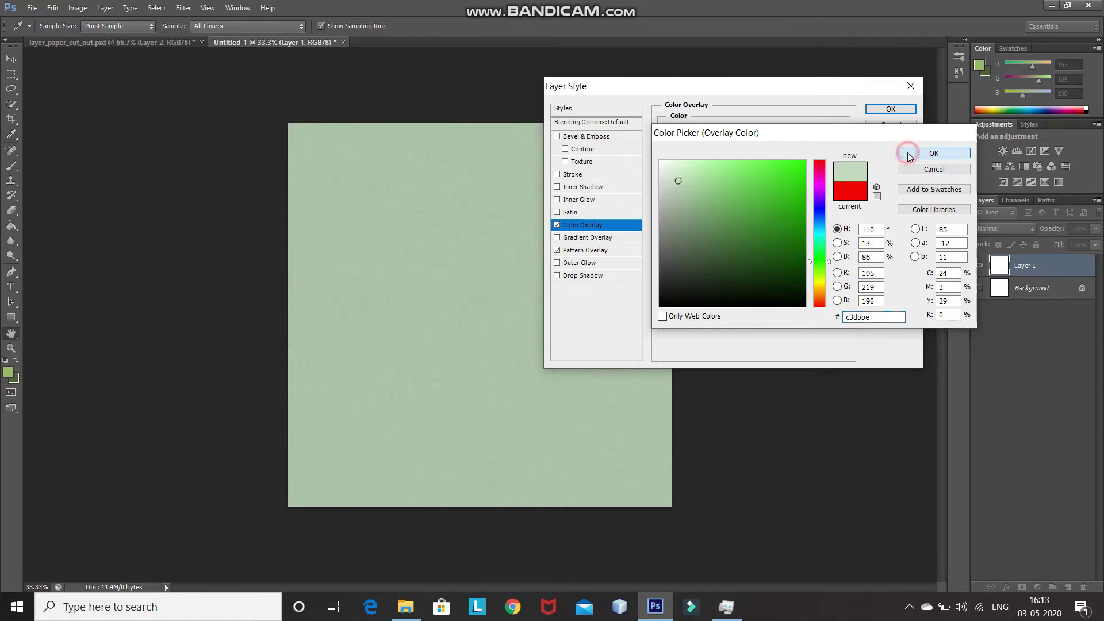
pyautogui.click(874, 110)
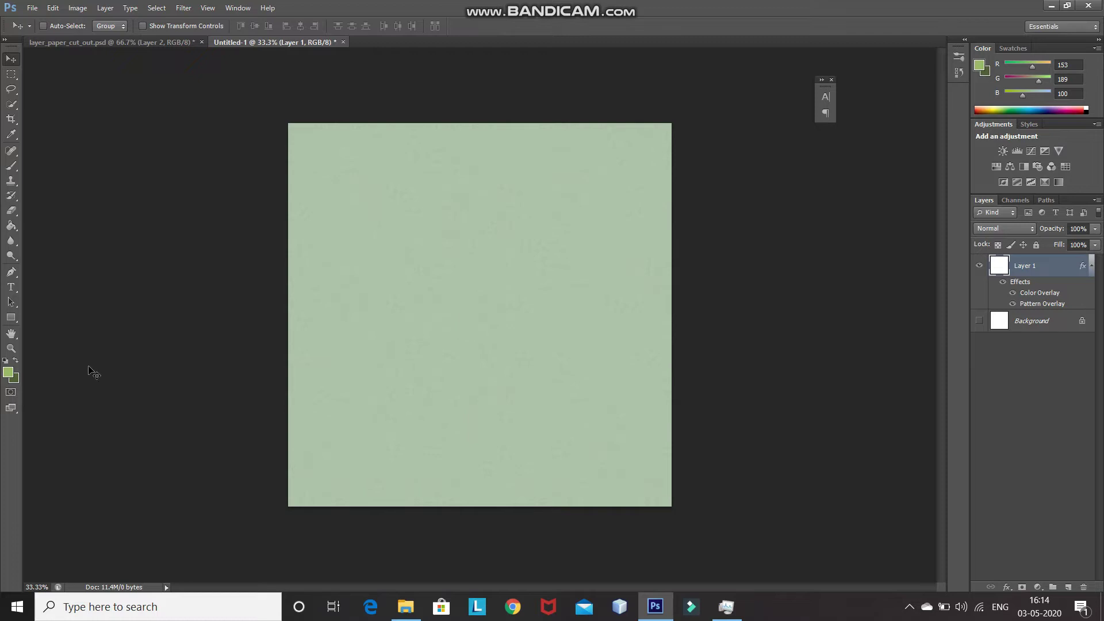
# Step: Activate the Horizontal Type tool with the Bebas Neue font
pyautogui.click(10, 287)
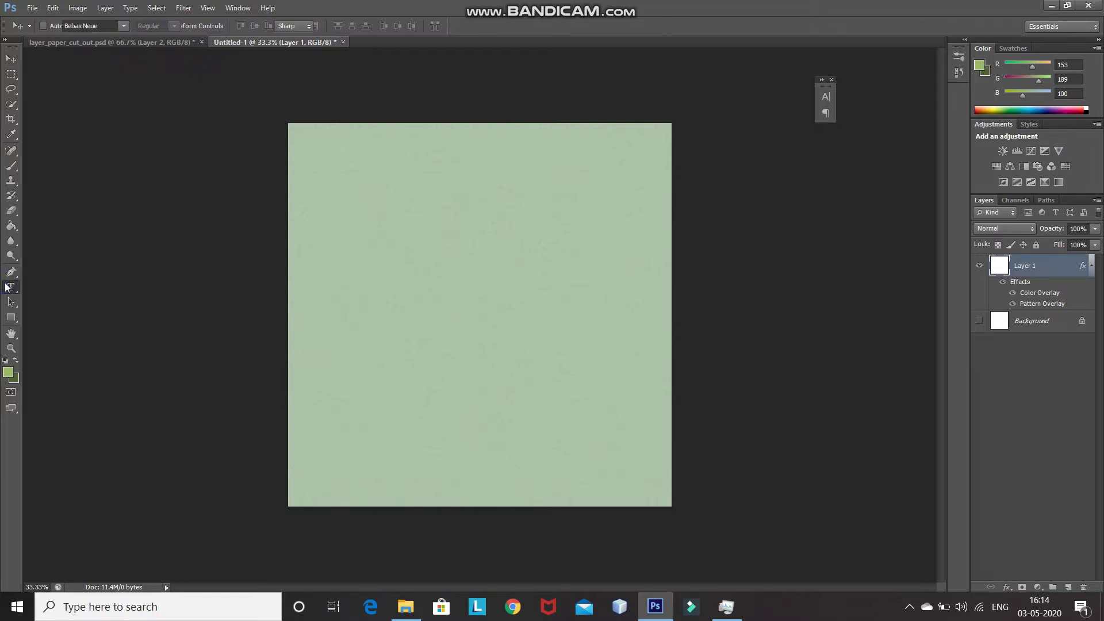
pyautogui.rightClick(7, 287)
pyautogui.click(37, 287)
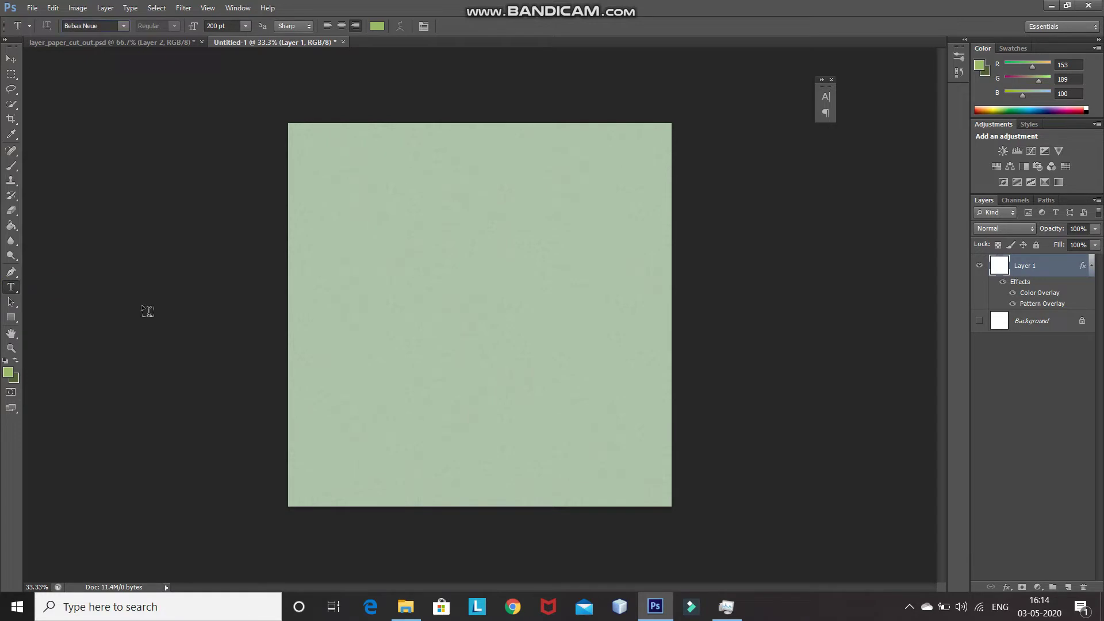
pyautogui.click(123, 26)
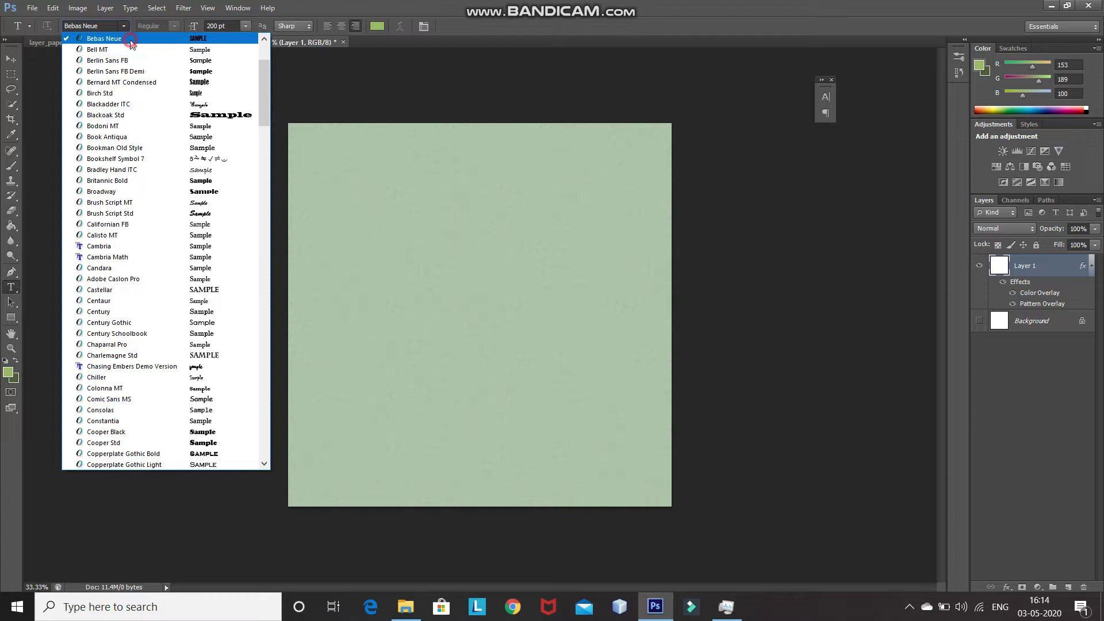
pyautogui.click(131, 42)
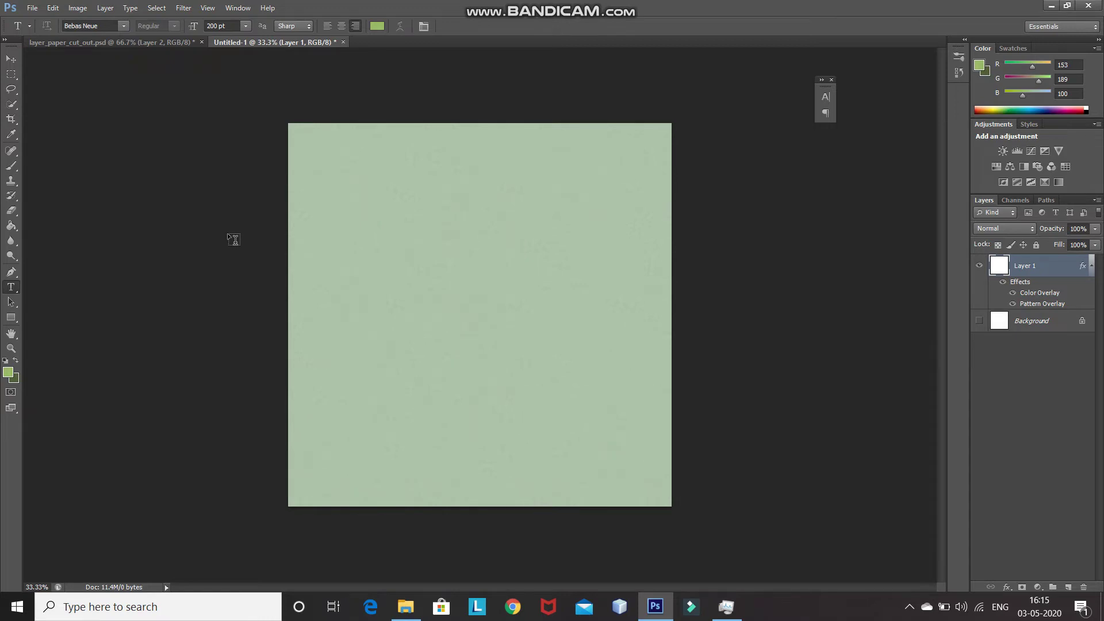
# Step: Set the foreground colour to dark green #285629 for the text
pyautogui.click(8, 374)
pyautogui.write('285')
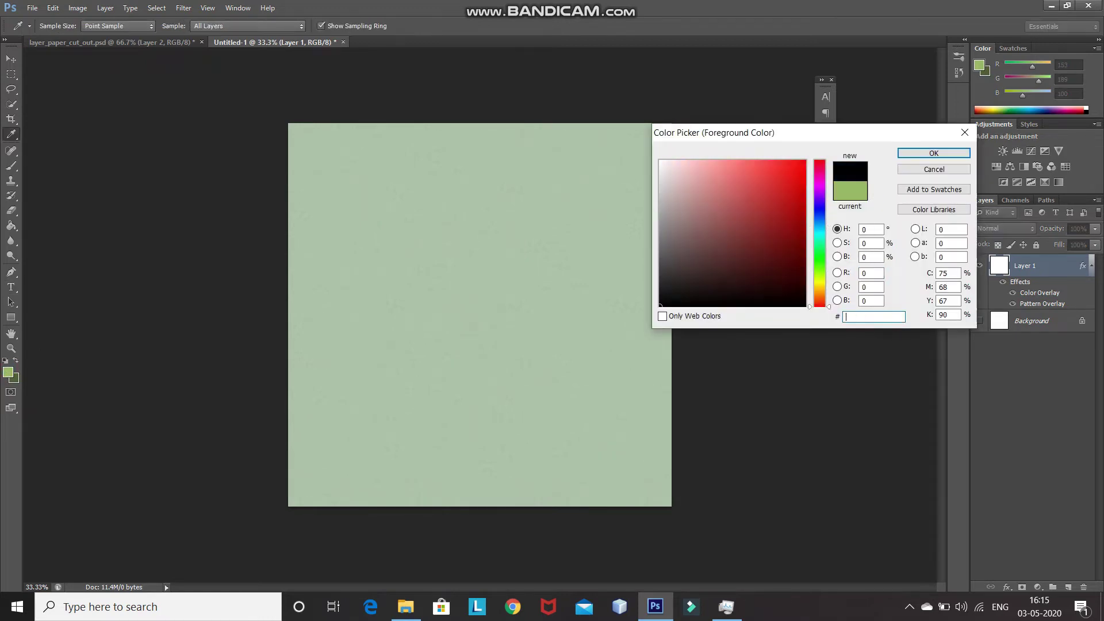
pyautogui.write('629')
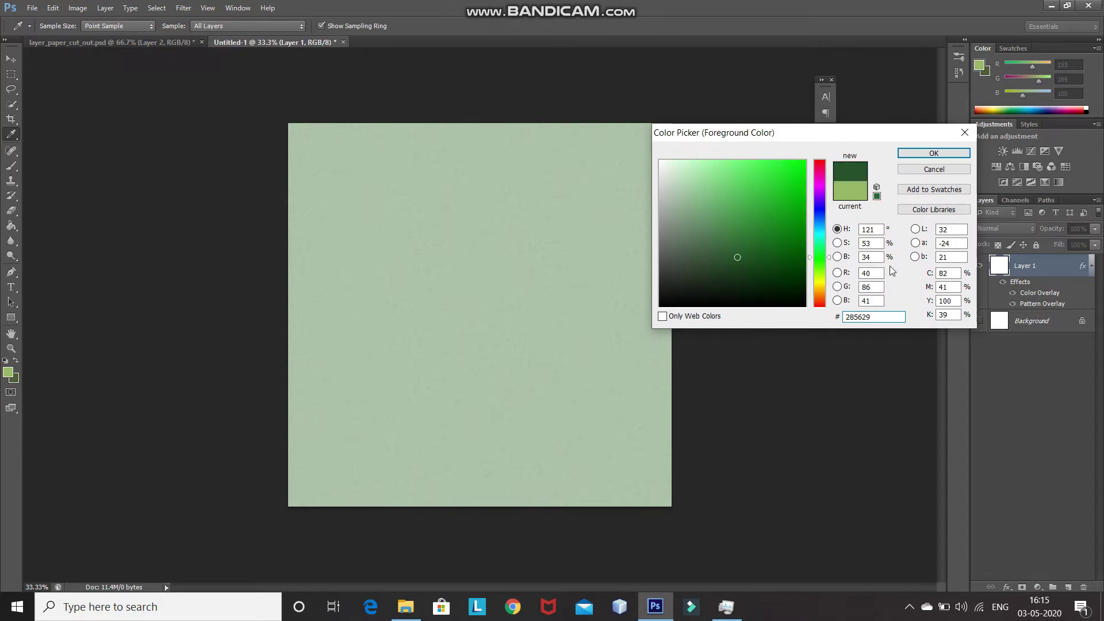
pyautogui.click(904, 153)
# Step: Add the letter "D" as a 200 pt text layer on the canvas
pyautogui.press('t')
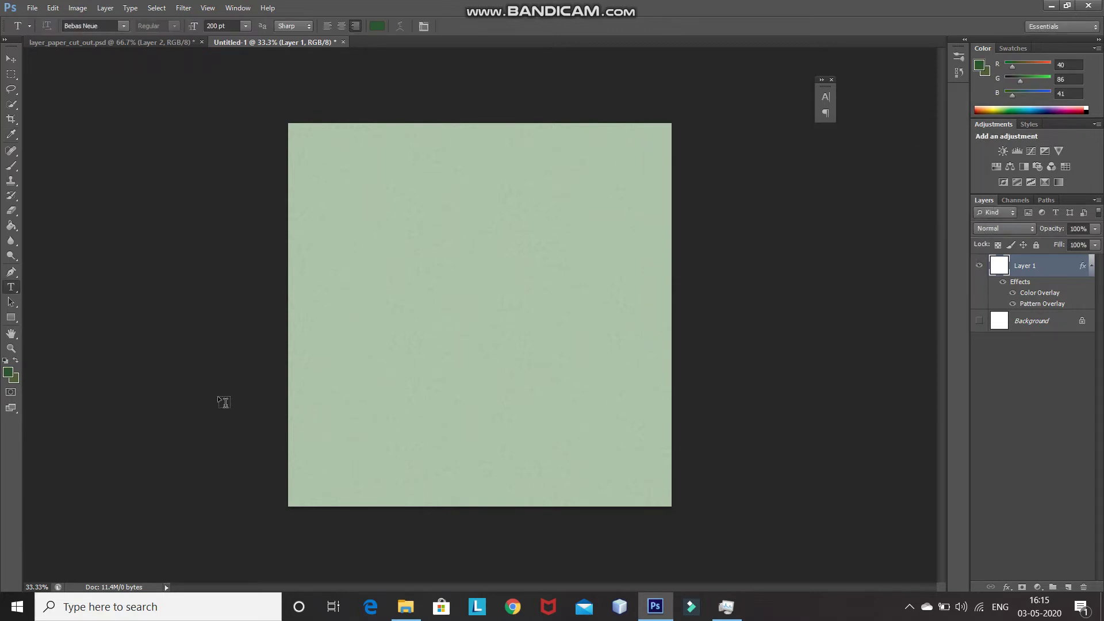
pyautogui.click(415, 319)
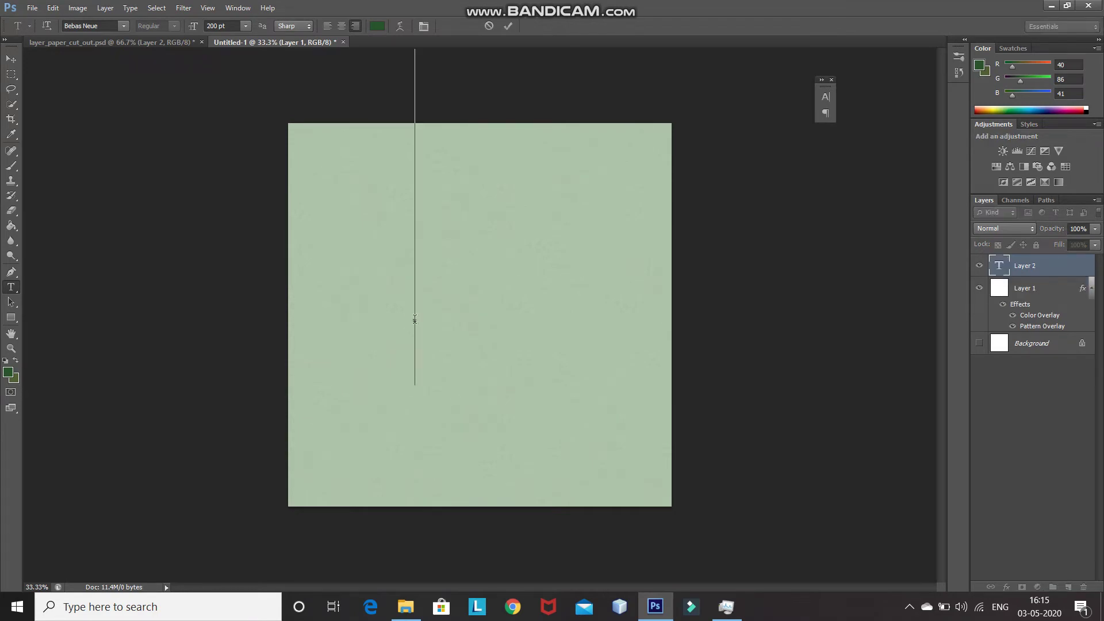
pyautogui.write('D')
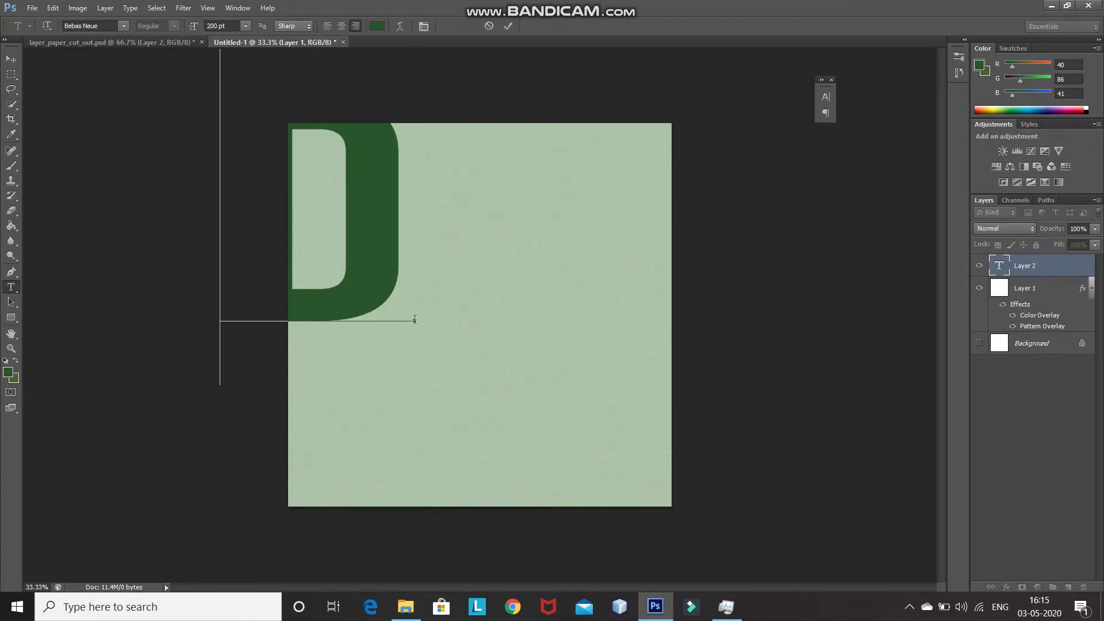
pyautogui.click(507, 27)
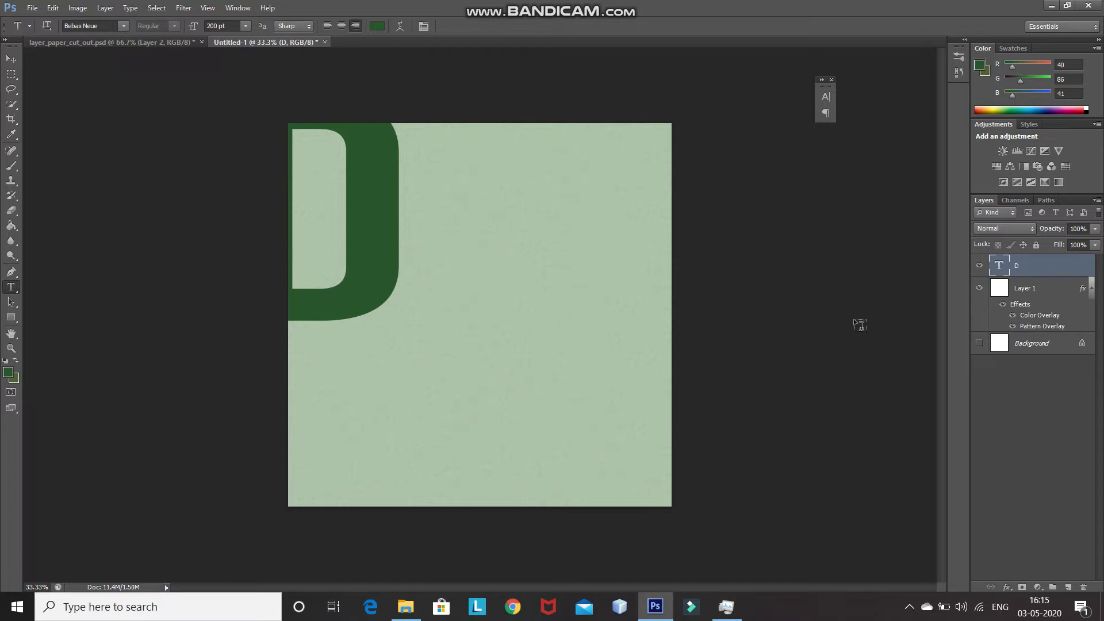
# Step: Centre the letter D vertically and horizontally against the Background layer, leaving only the D layer selected
pyautogui.keyDown('ctrl'); pyautogui.click(1036, 348); pyautogui.keyUp('ctrl')
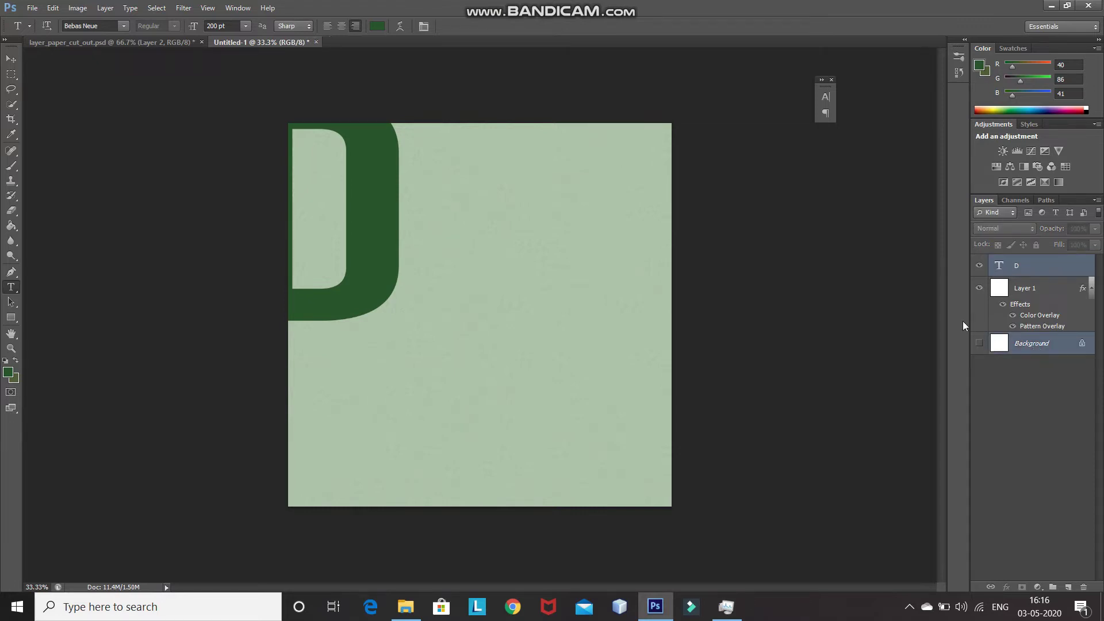
pyautogui.click(12, 58)
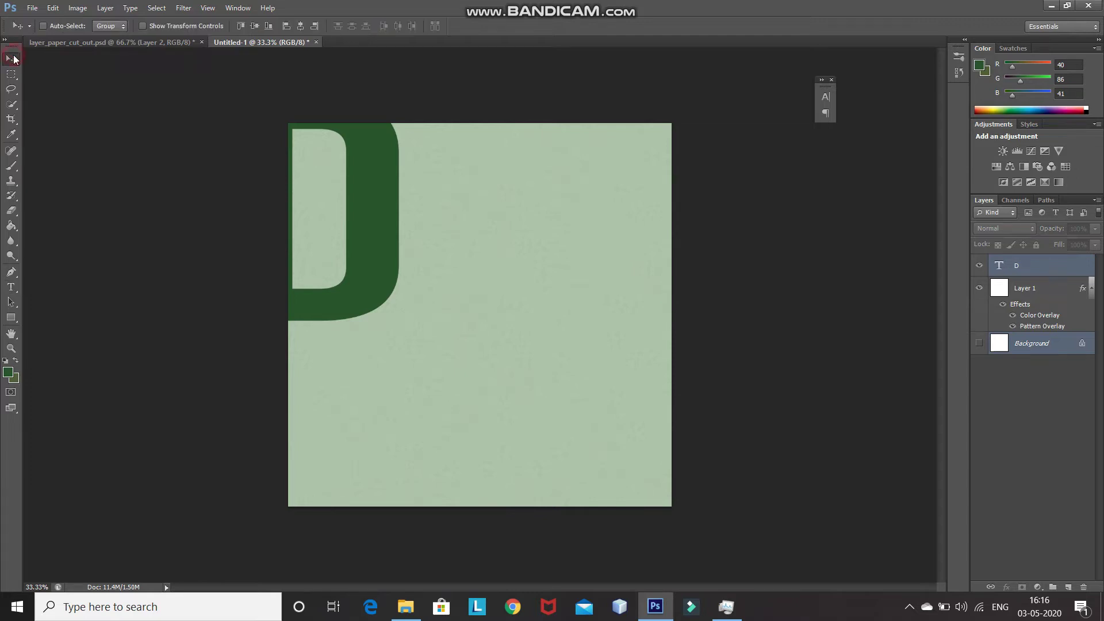
pyautogui.click(254, 27)
pyautogui.click(302, 26)
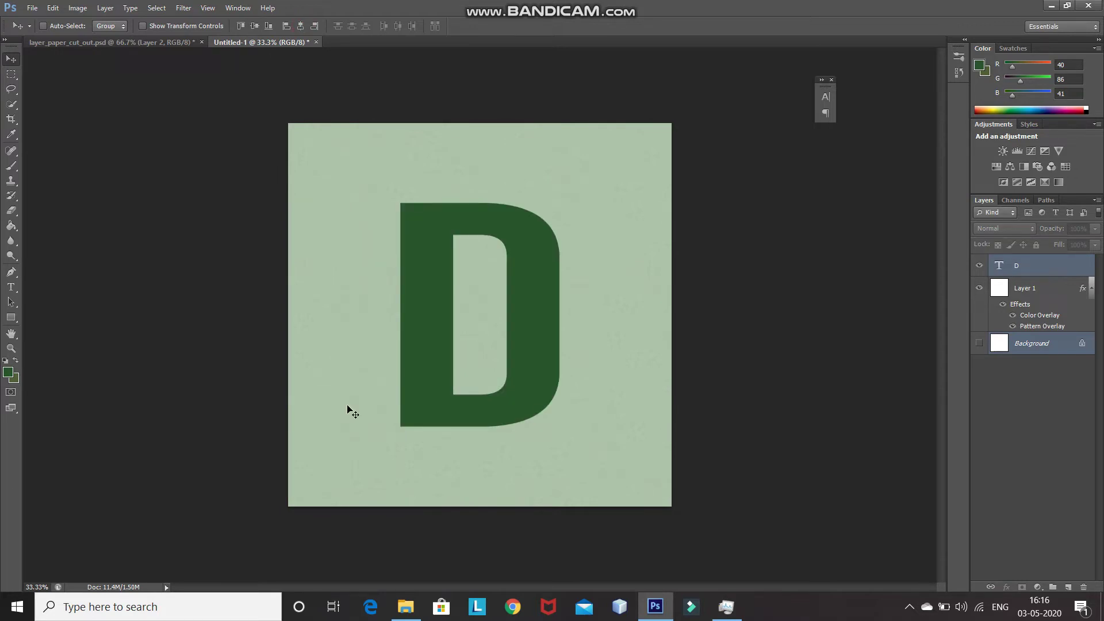
pyautogui.click(1061, 270)
pyautogui.hotkey('ctrl', '+')
pyautogui.hotkey('ctrl', '+')
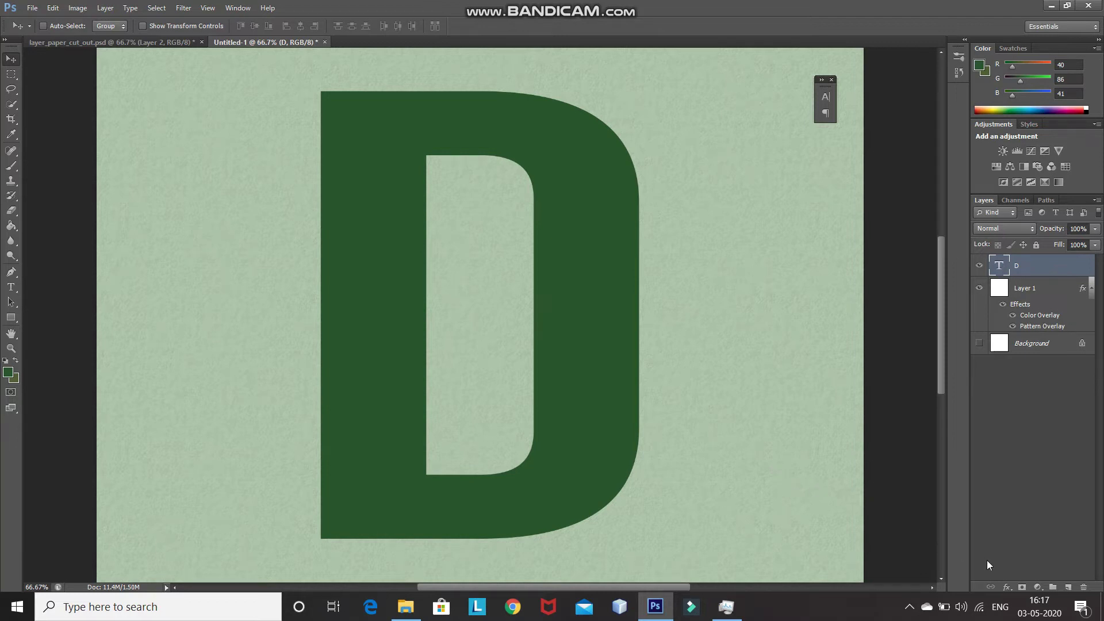
# Step: Add an Inner Shadow effect to the D layer with the shadow colour set to #193525
pyautogui.click(1008, 588)
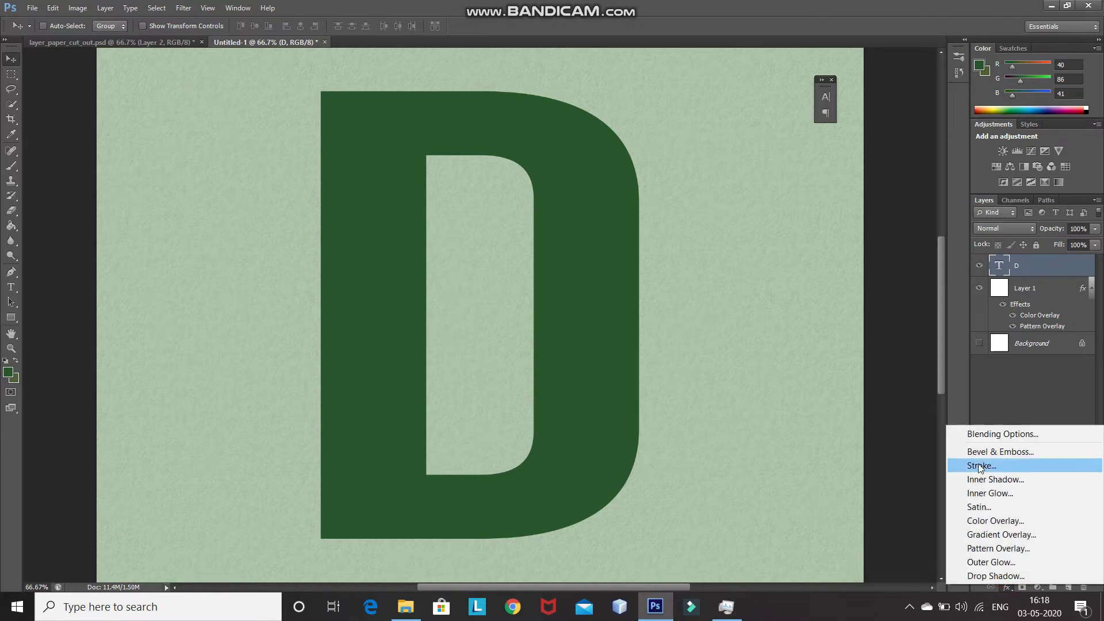
pyautogui.click(986, 435)
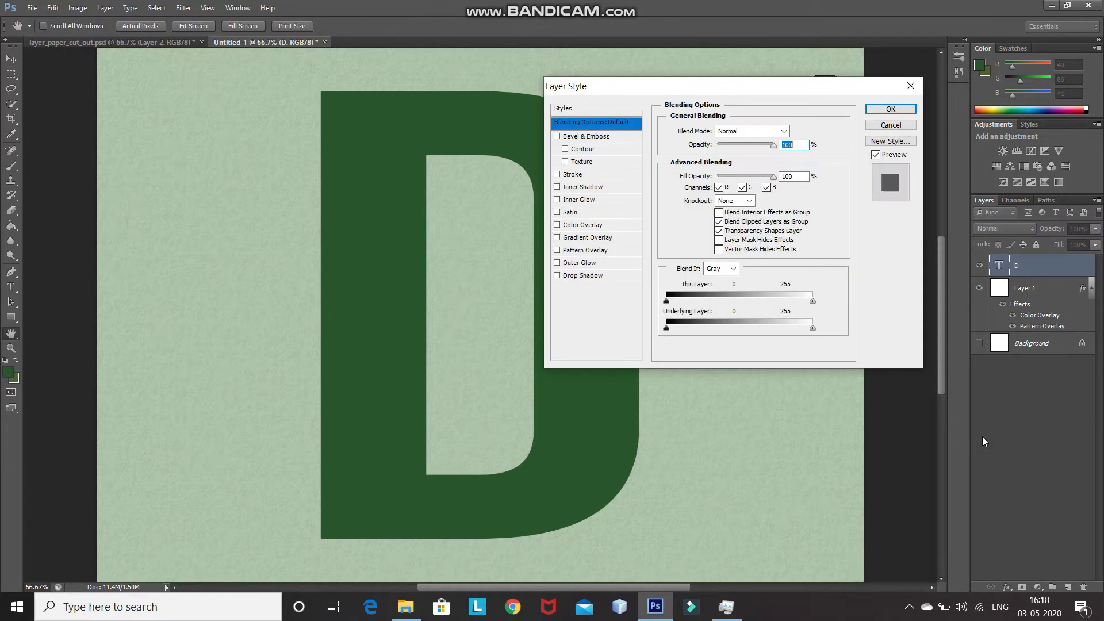
pyautogui.click(592, 187)
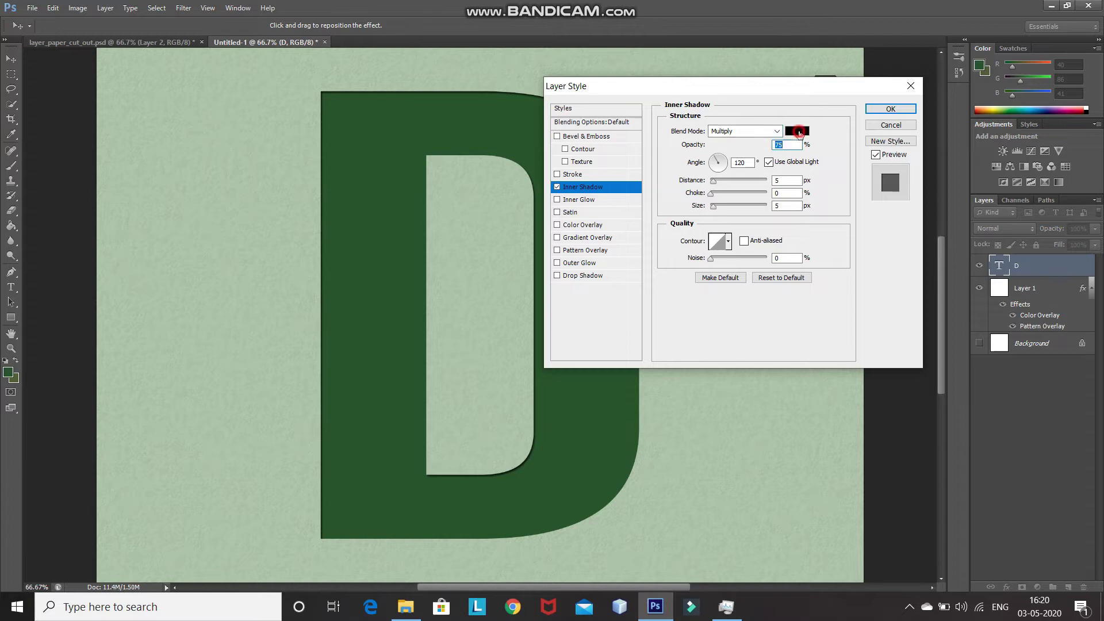
pyautogui.click(799, 133)
pyautogui.doubleClick(881, 317)
pyautogui.write('193525')
pyautogui.click(909, 153)
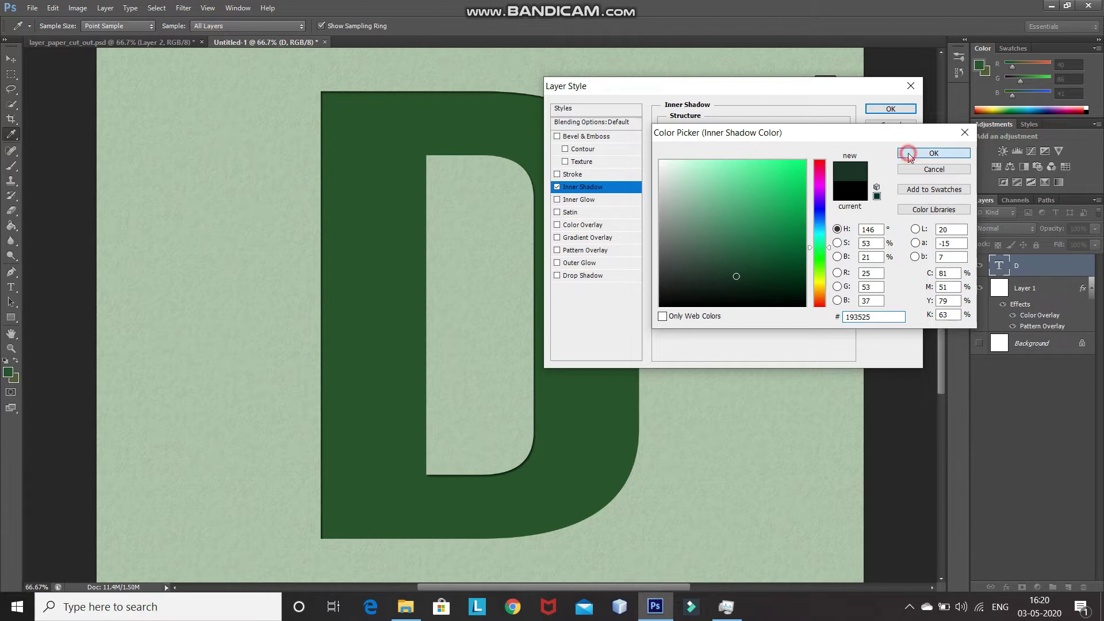
# Step: Set the inner shadow's angle to 90°
pyautogui.doubleClick(793, 146)
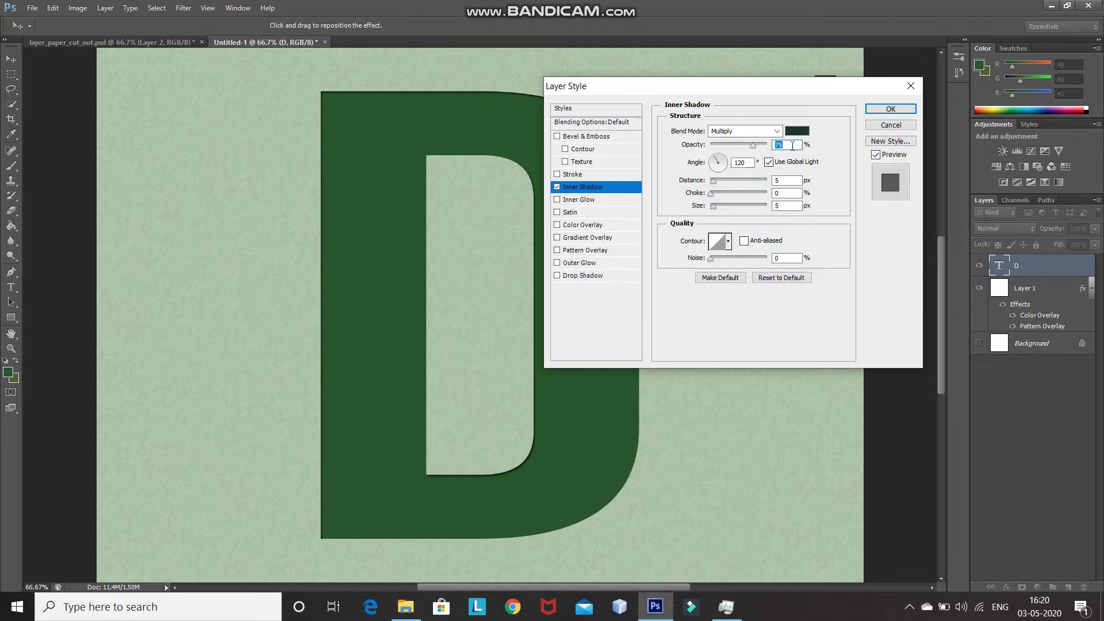
pyautogui.click(744, 163)
pyautogui.press('BackSpace')
pyautogui.press('BackSpace')
pyautogui.press('BackSpace')
pyautogui.write('0')
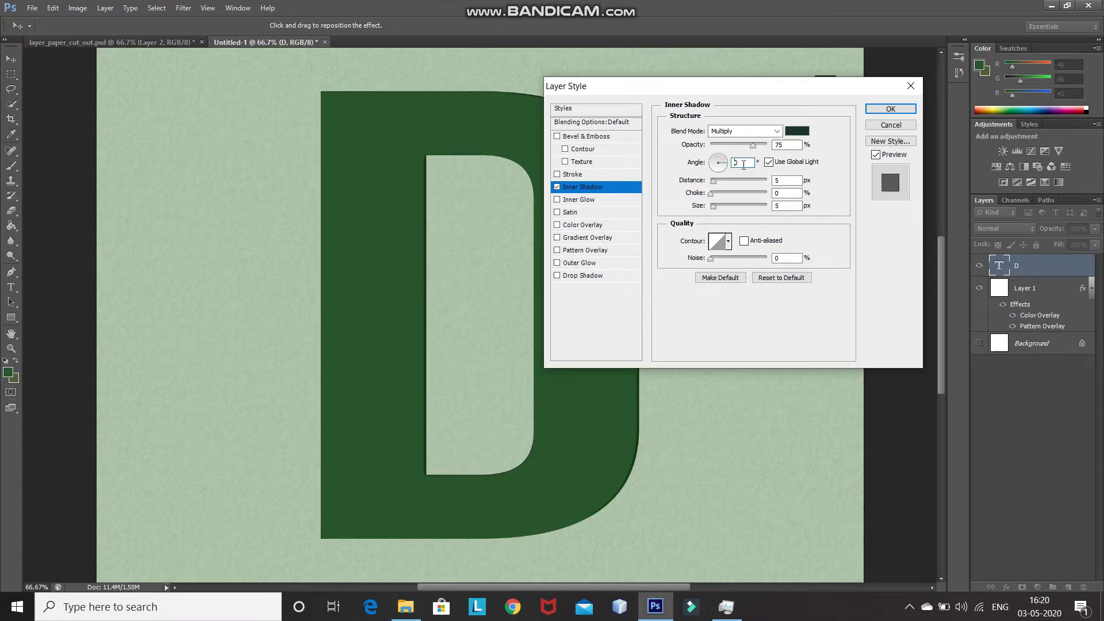
pyautogui.press('BackSpace')
pyautogui.write('90')
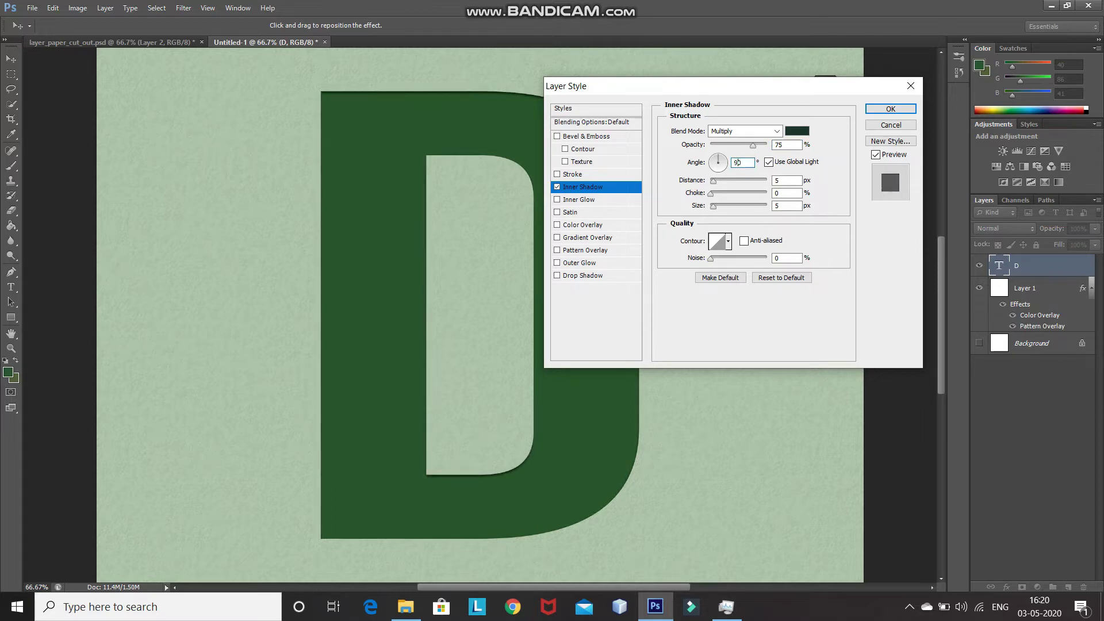
# Step: Set the inner shadow's distance to 15 px and size to 20 px, and compare the letter with and without it
pyautogui.click(785, 191)
pyautogui.click(786, 180)
pyautogui.press('BackSpace')
pyautogui.write('15')
pyautogui.click(789, 207)
pyautogui.write('20')
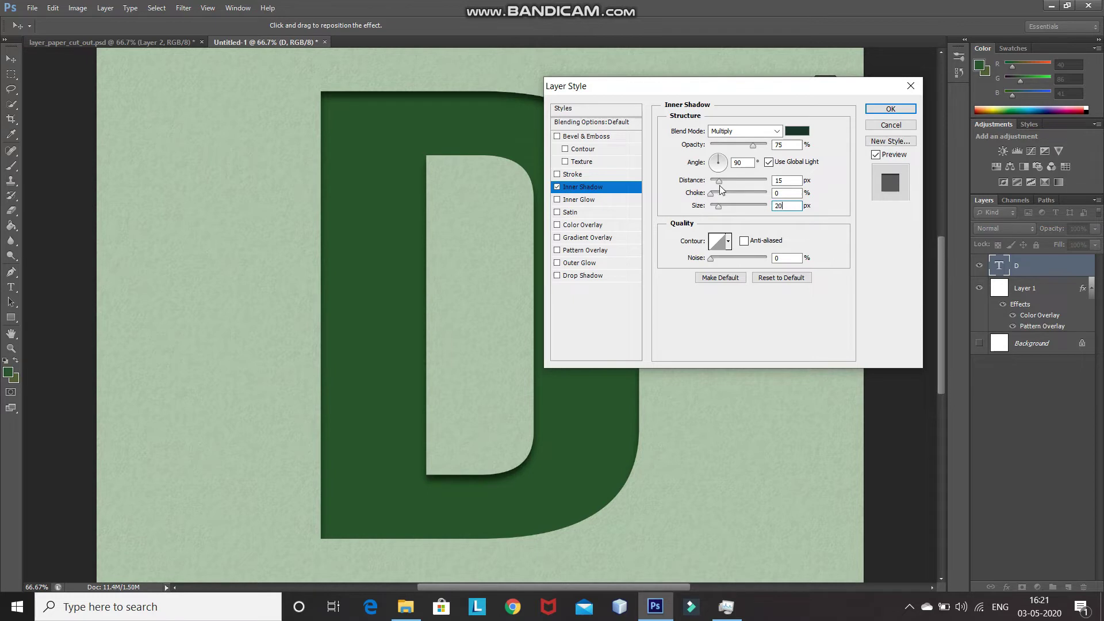
pyautogui.press('Tab')
pyautogui.click(556, 188)
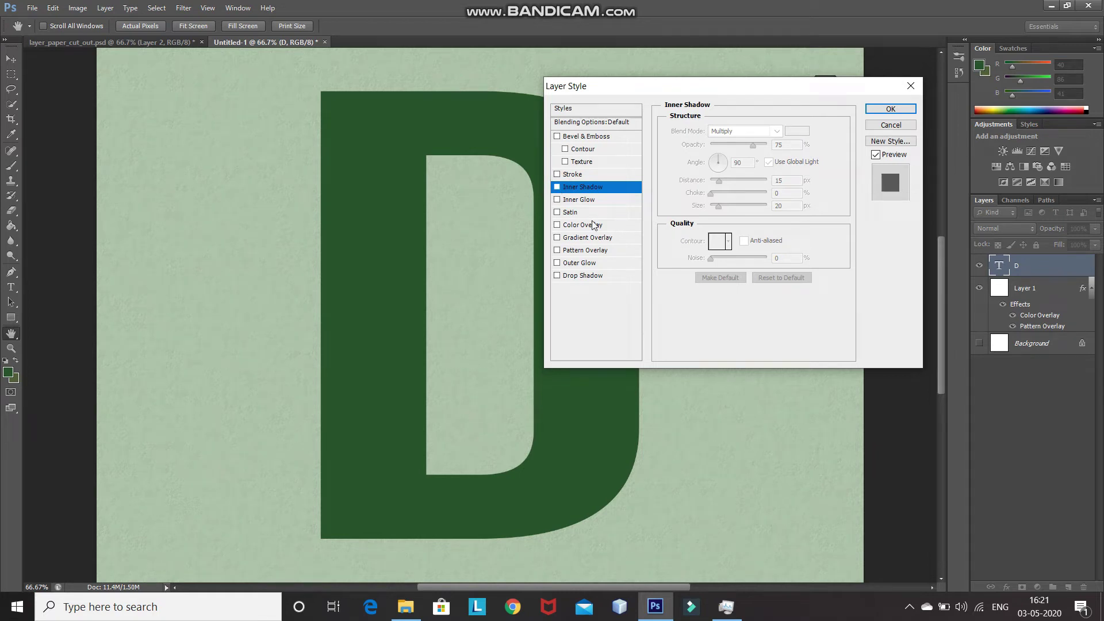
pyautogui.click(557, 187)
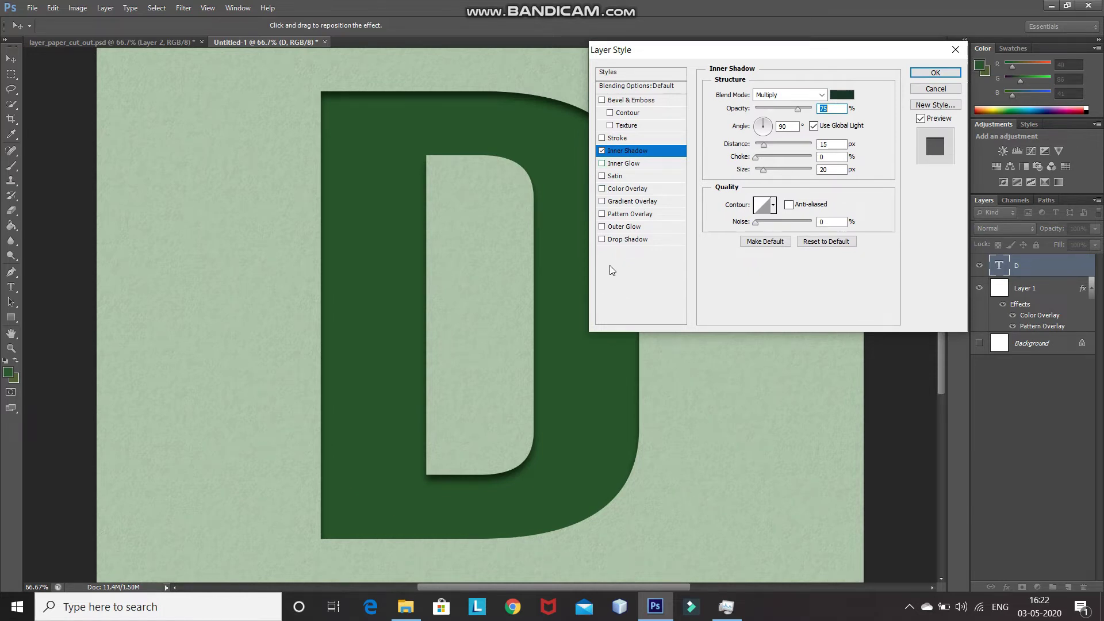
# Step: Add an Outer Glow effect to the D layer with Normal blend mode and 50% opacity
pyautogui.click(635, 228)
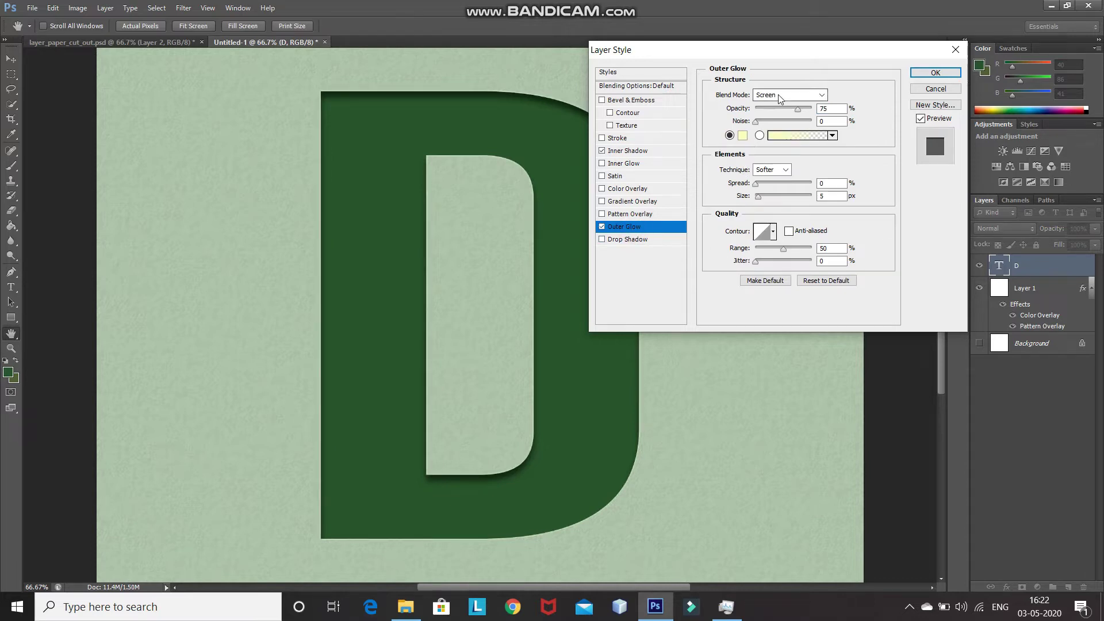
pyautogui.click(821, 94)
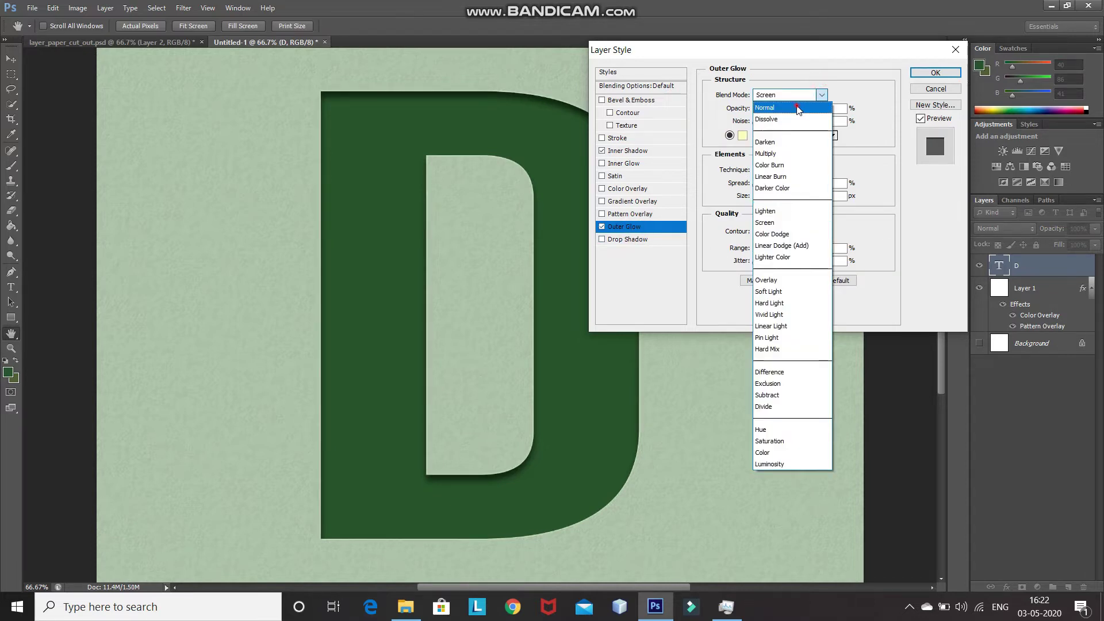
pyautogui.click(800, 108)
pyautogui.click(836, 108)
pyautogui.press('BackSpace')
pyautogui.press('BackSpace')
pyautogui.write('50')
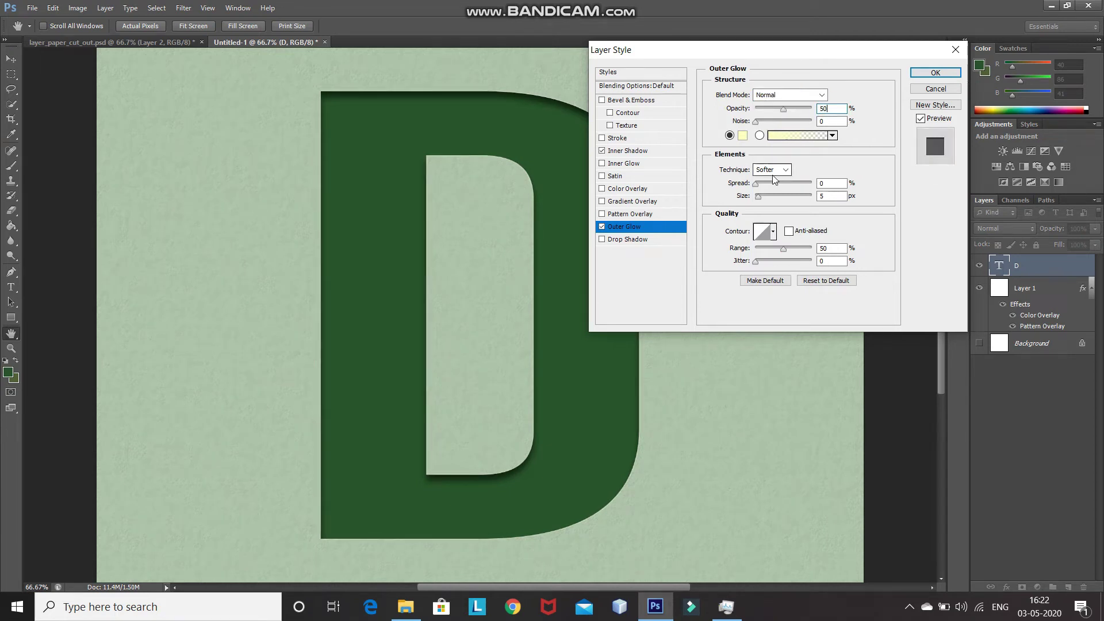
# Step: Set the outer glow's spread to 20% and size to 10 px
pyautogui.click(834, 183)
pyautogui.write('20')
pyautogui.click(831, 196)
pyautogui.press('BackSpace')
pyautogui.write('10')
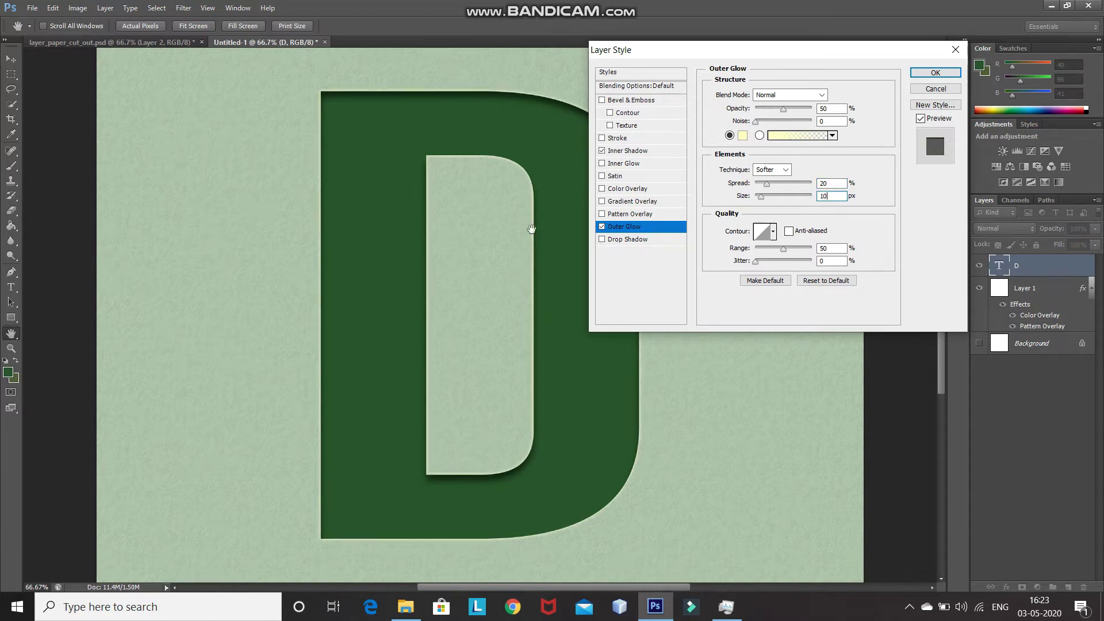
# Step: Compare the letter's edges up close with the outer glow switched off and on
pyautogui.scroll(2, 531, 229)
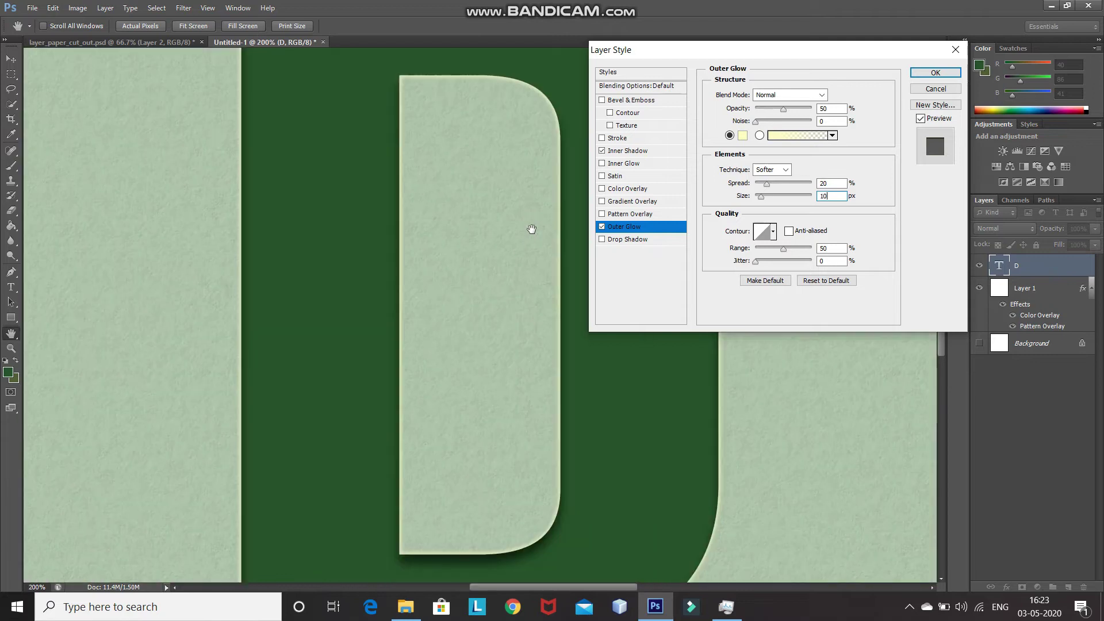
pyautogui.scroll(-1, 532, 229)
pyautogui.click(602, 227)
pyautogui.click(601, 227)
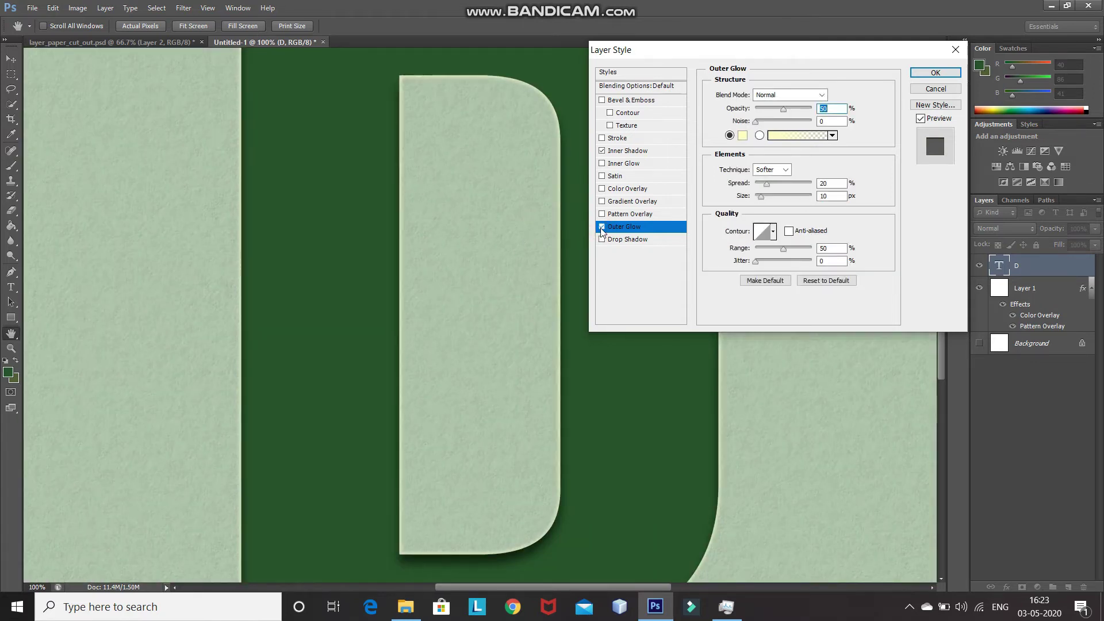
pyautogui.click(602, 228)
pyautogui.click(602, 228)
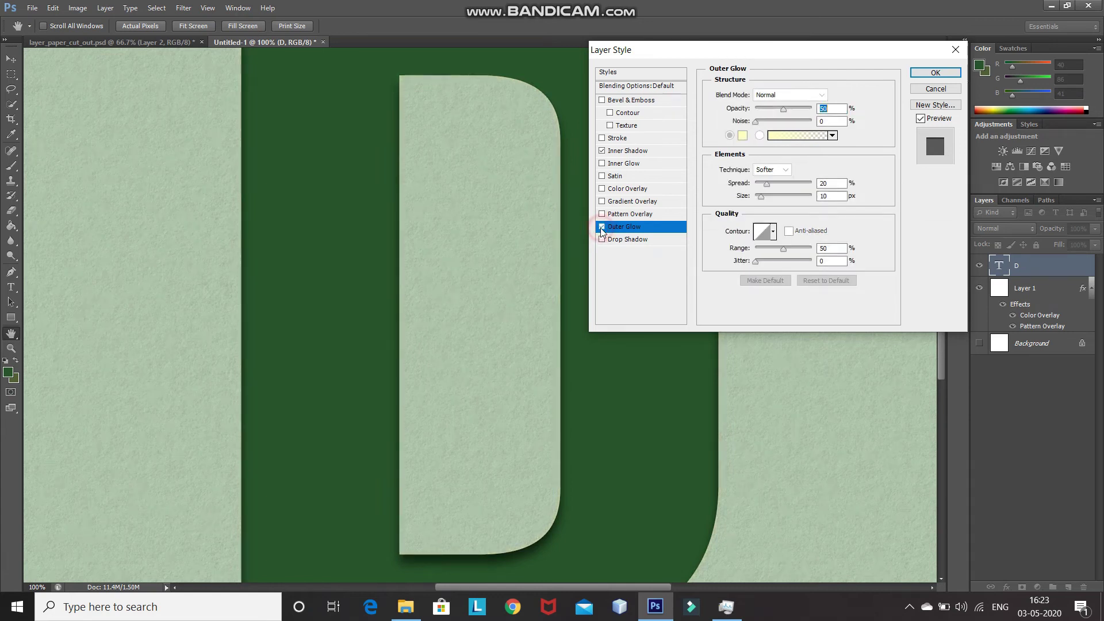
pyautogui.hotkey('ctrl', '-')
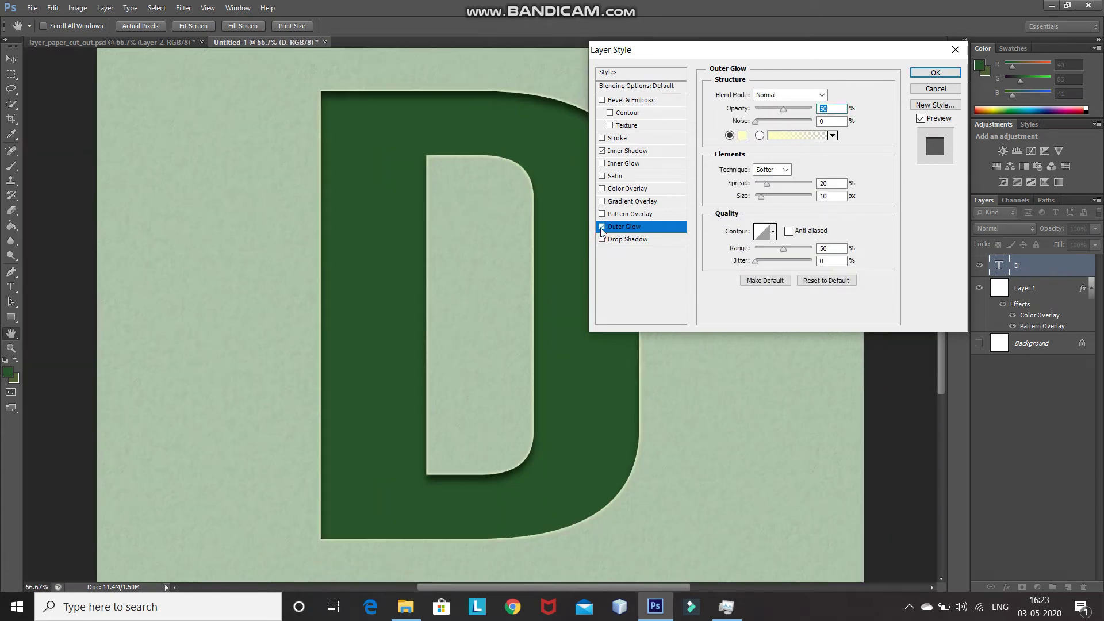
# Step: Add a Bevel & Emboss effect to the D layer with Outer Bevel style, 75% depth and 45 px size
pyautogui.click(637, 102)
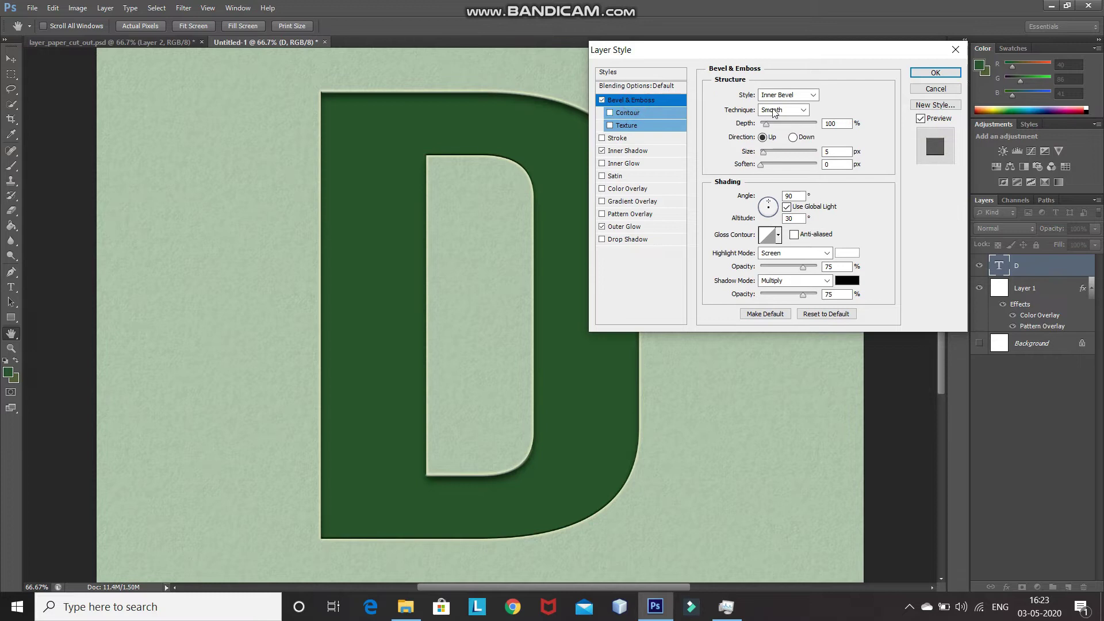
pyautogui.click(813, 96)
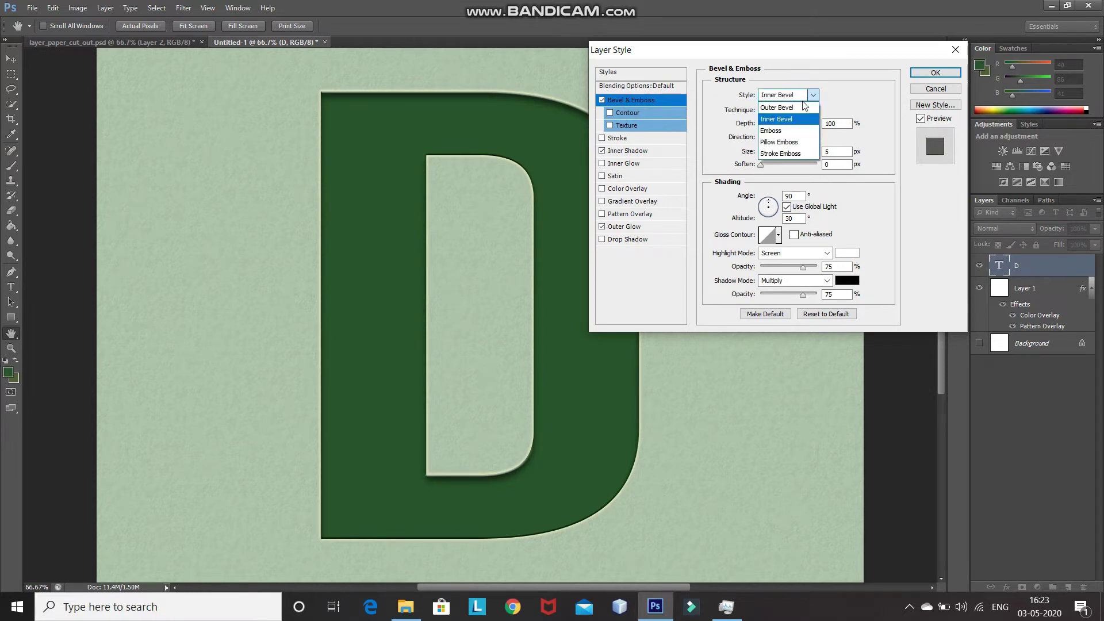
pyautogui.click(801, 108)
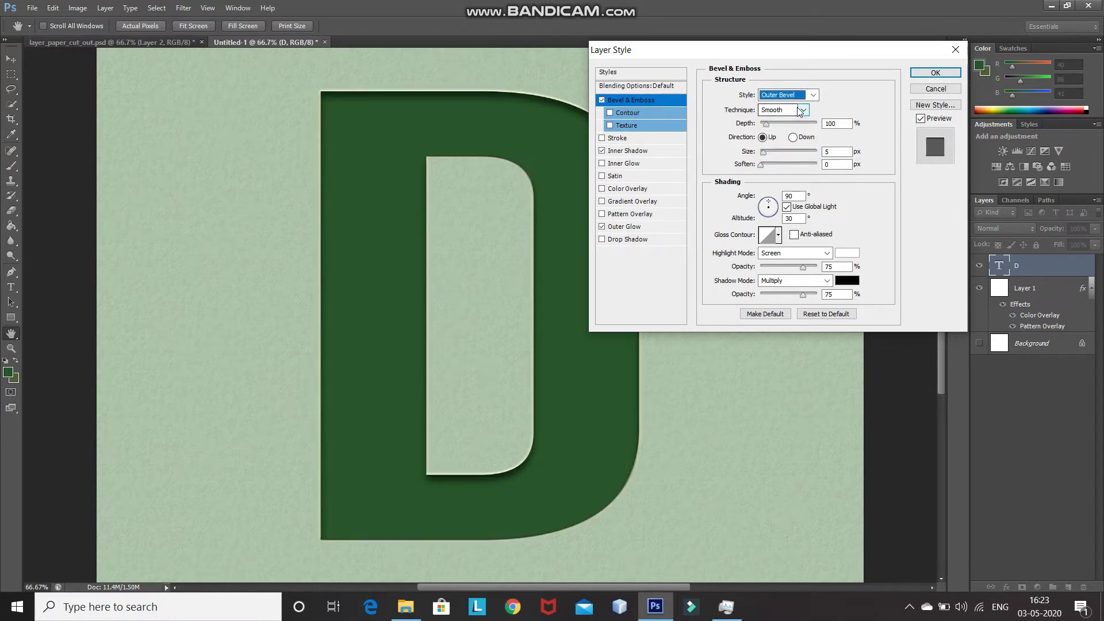
pyautogui.doubleClick(837, 123)
pyautogui.press('BackSpace')
pyautogui.write('75')
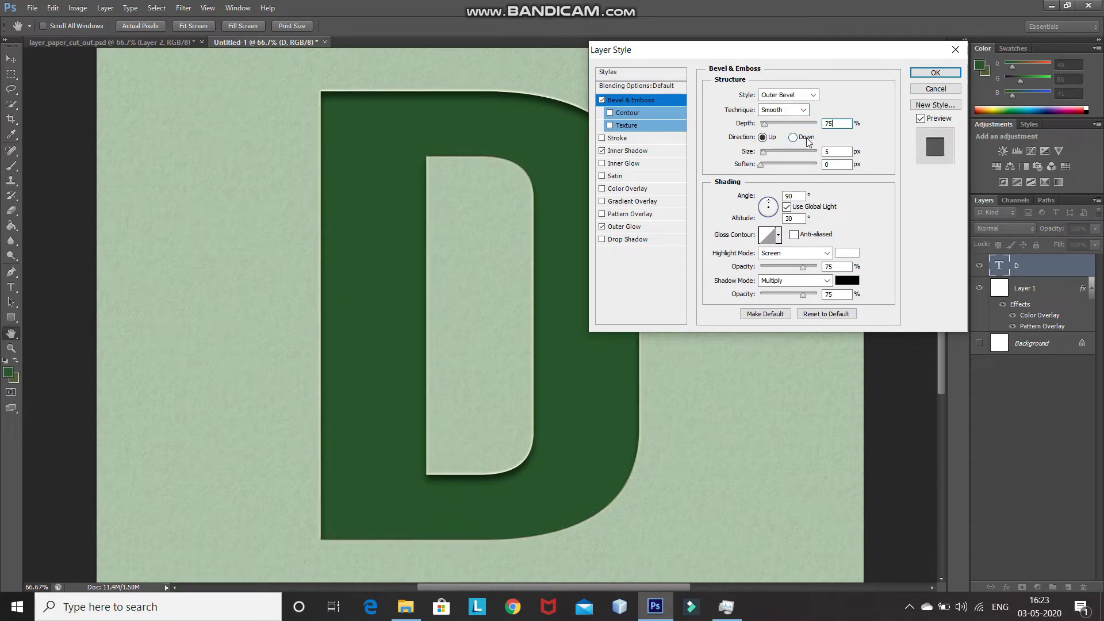
pyautogui.click(833, 153)
pyautogui.write('45')
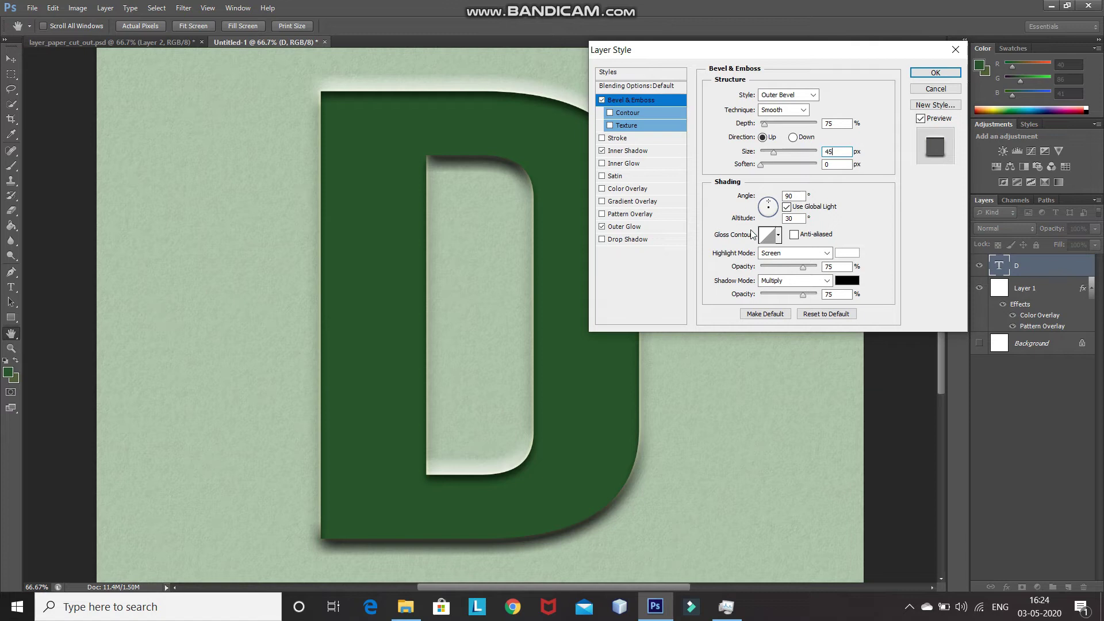
# Step: Set the bevel's highlight opacity to 25% and shadow opacity to 5%
pyautogui.doubleClick(846, 267)
pyautogui.write('7')
pyautogui.press('BackSpace')
pyautogui.write('25')
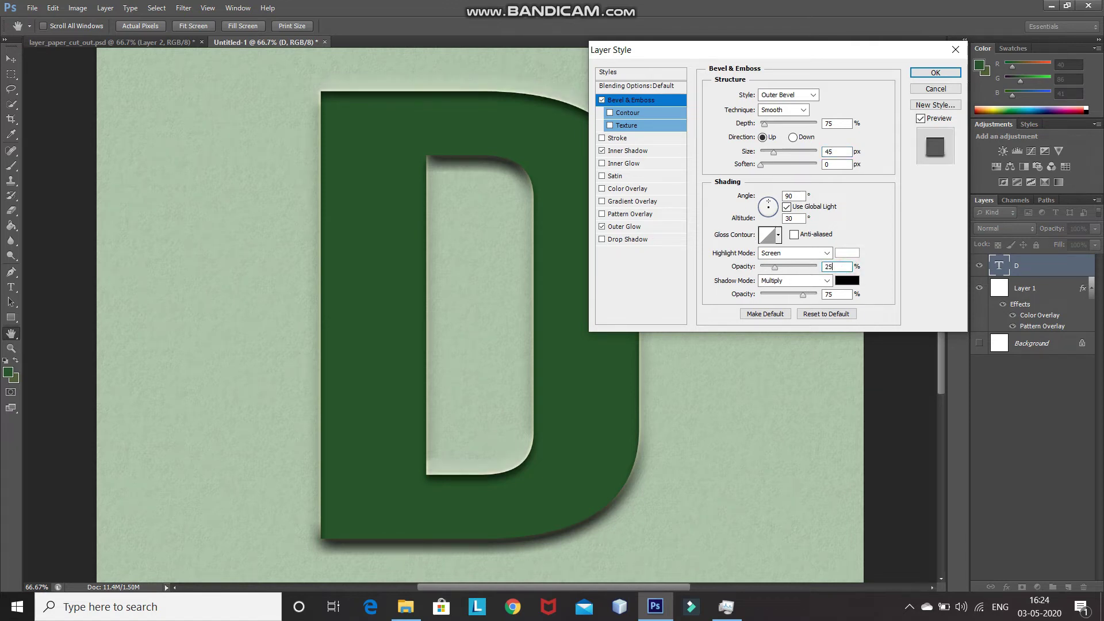
pyautogui.doubleClick(839, 294)
pyautogui.press('BackSpace')
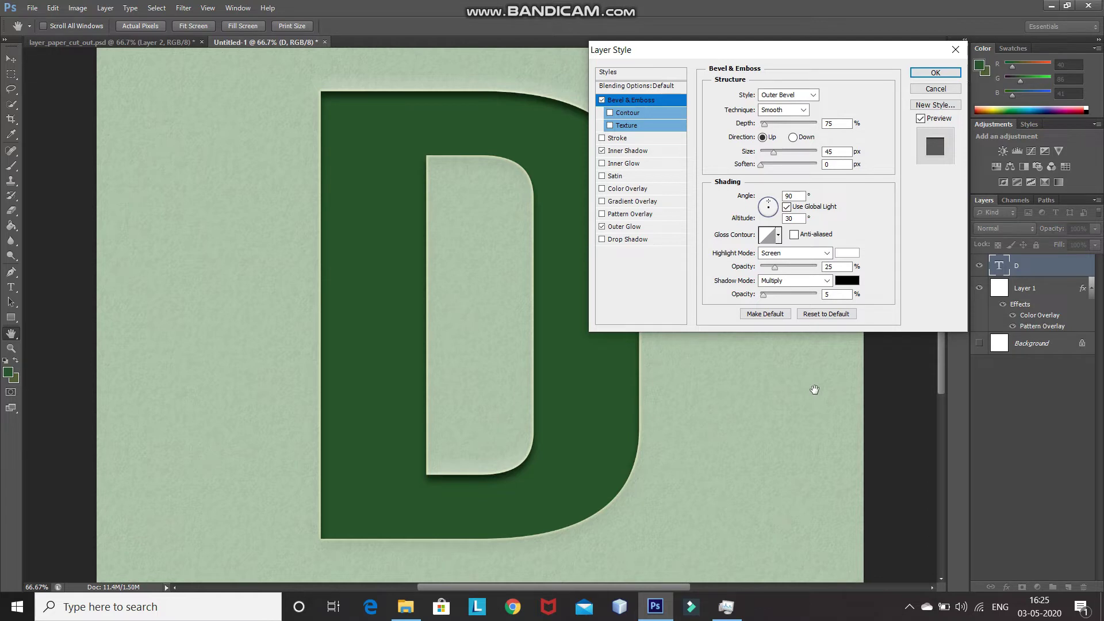
# Step: Add a Pattern Overlay to the D layer using the light paper texture pattern in Multiply blend mode
pyautogui.click(658, 216)
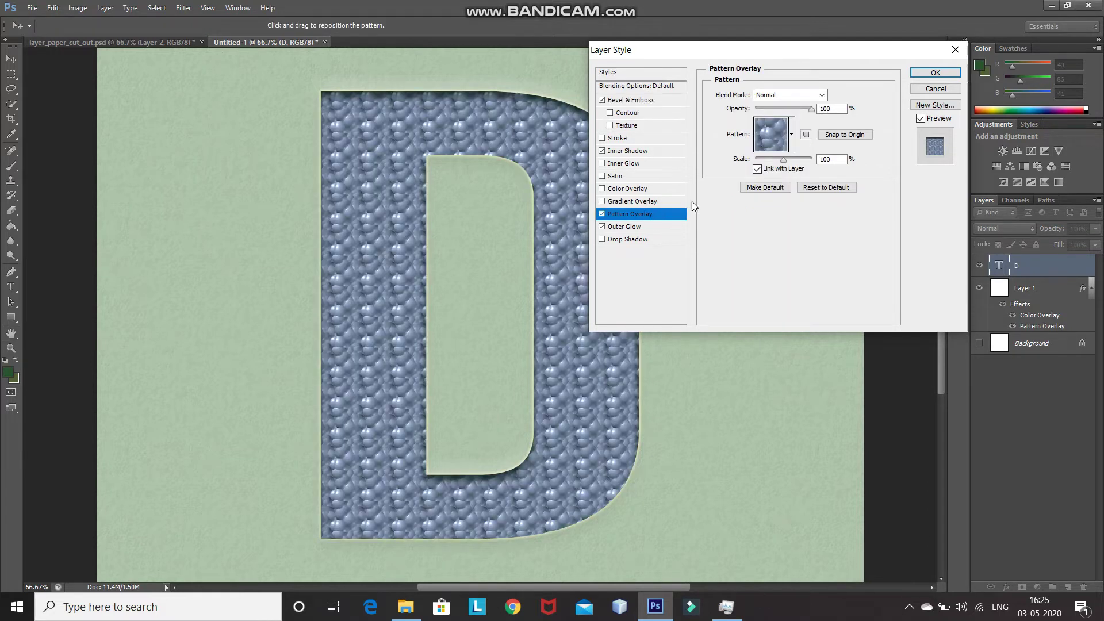
pyautogui.click(792, 135)
pyautogui.click(781, 172)
pyautogui.click(816, 101)
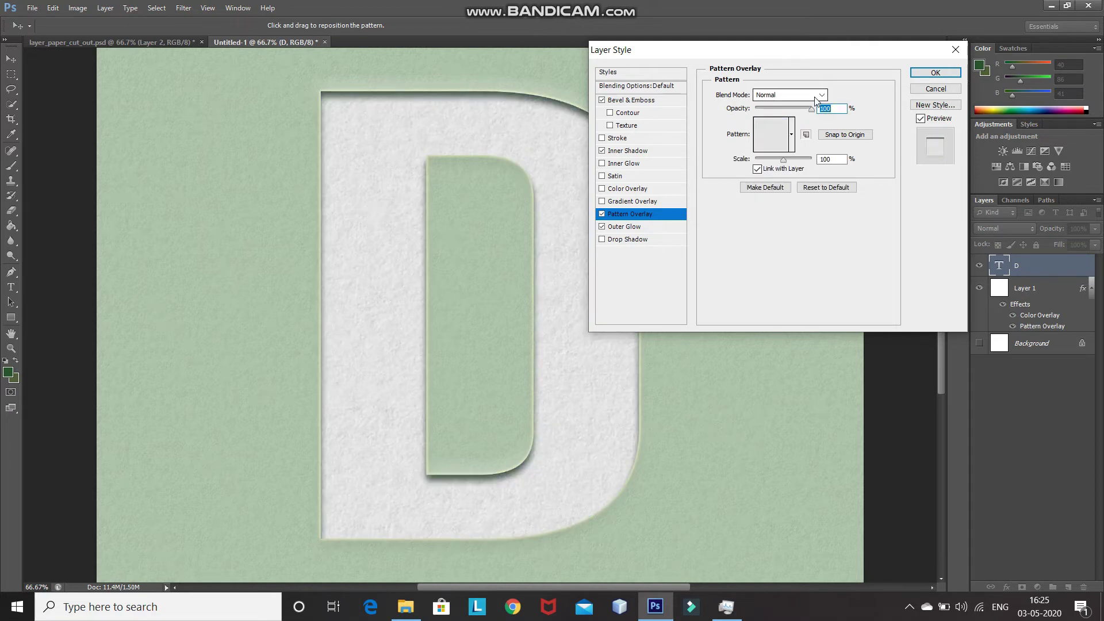
pyautogui.click(821, 96)
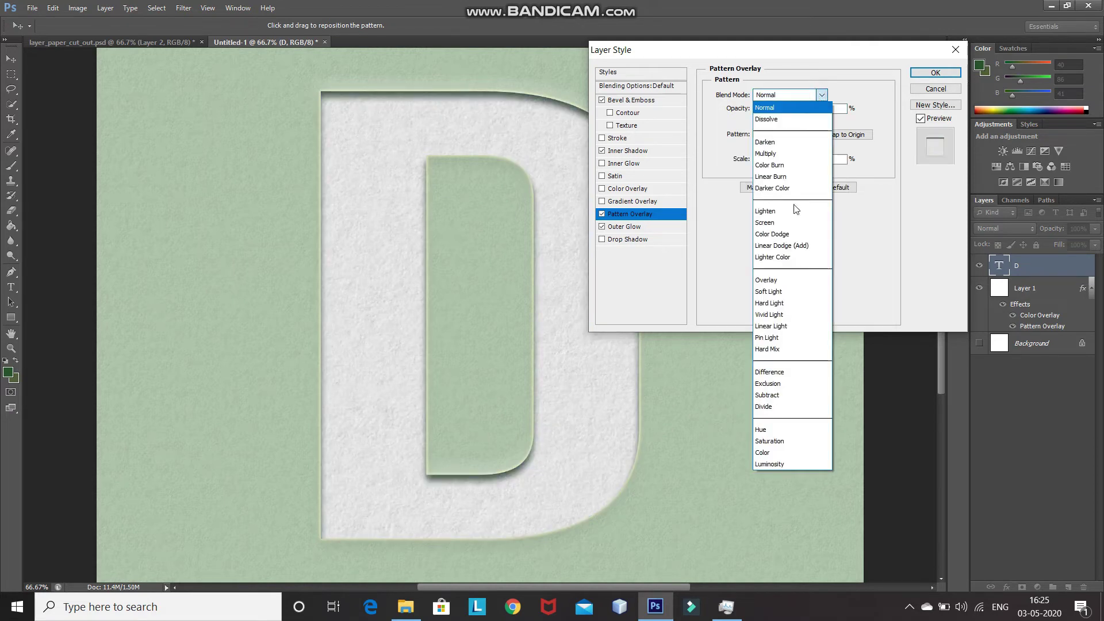
pyautogui.click(770, 154)
# Step: Set the pattern overlay's scale to 50%, apply the layer style, and compare the D with its effects hidden and shown
pyautogui.doubleClick(832, 160)
pyautogui.write('100')
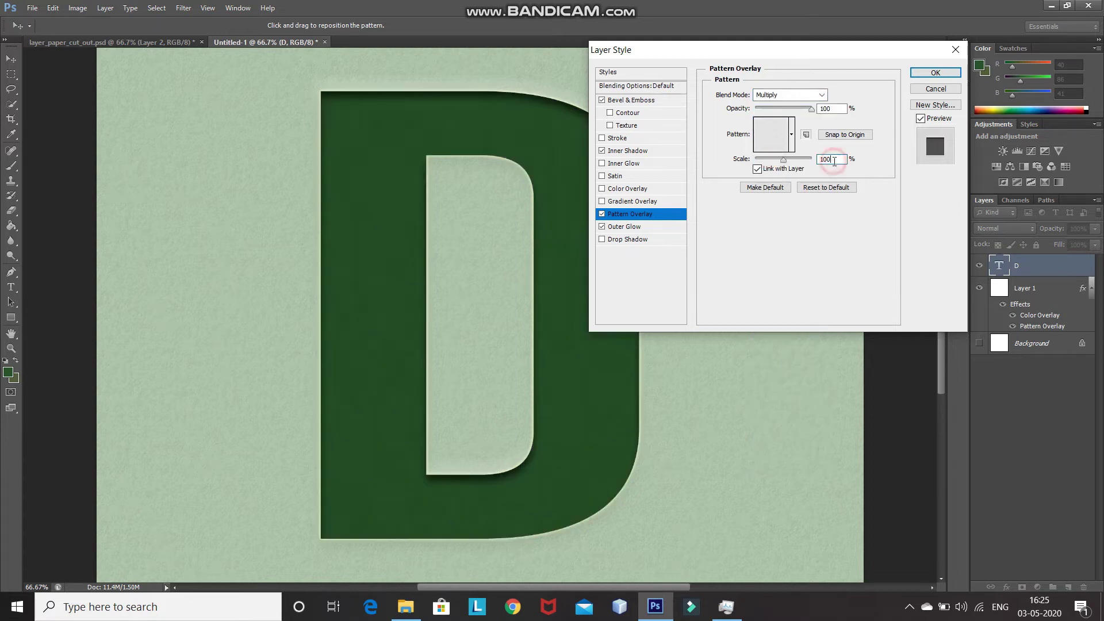
pyautogui.press('BackSpace')
pyautogui.press('BackSpace')
pyautogui.write('50')
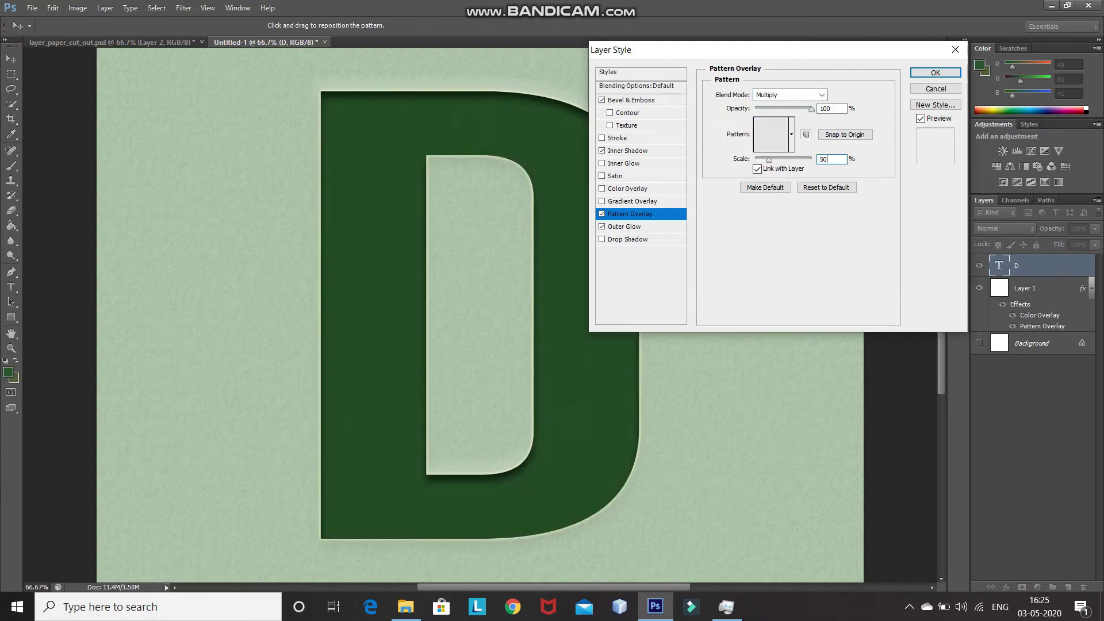
pyautogui.click(936, 72)
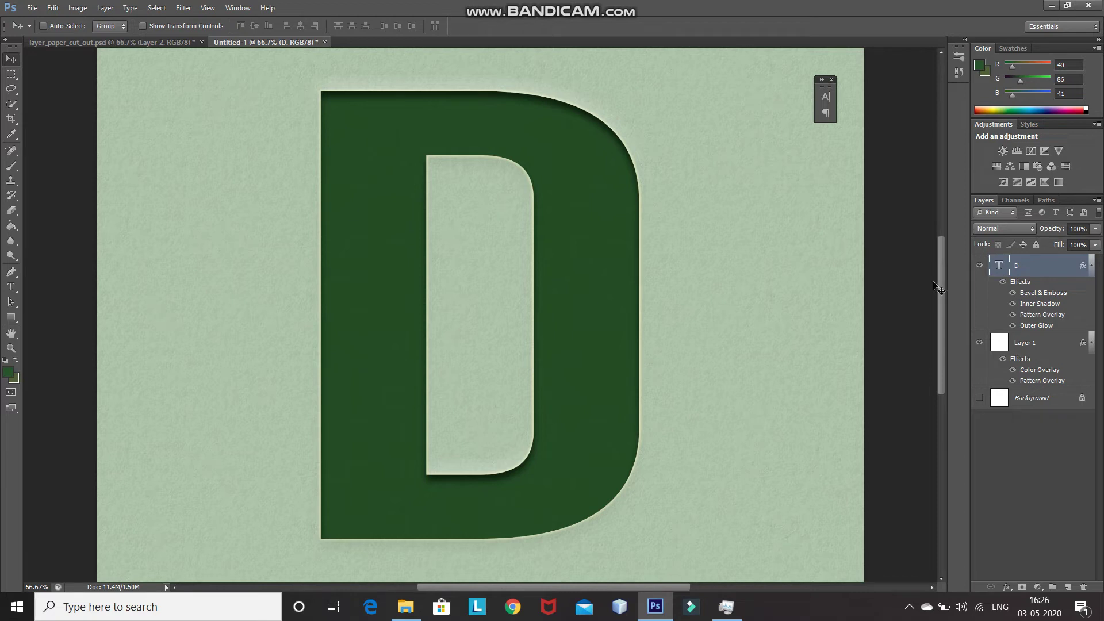
pyautogui.click(1003, 282)
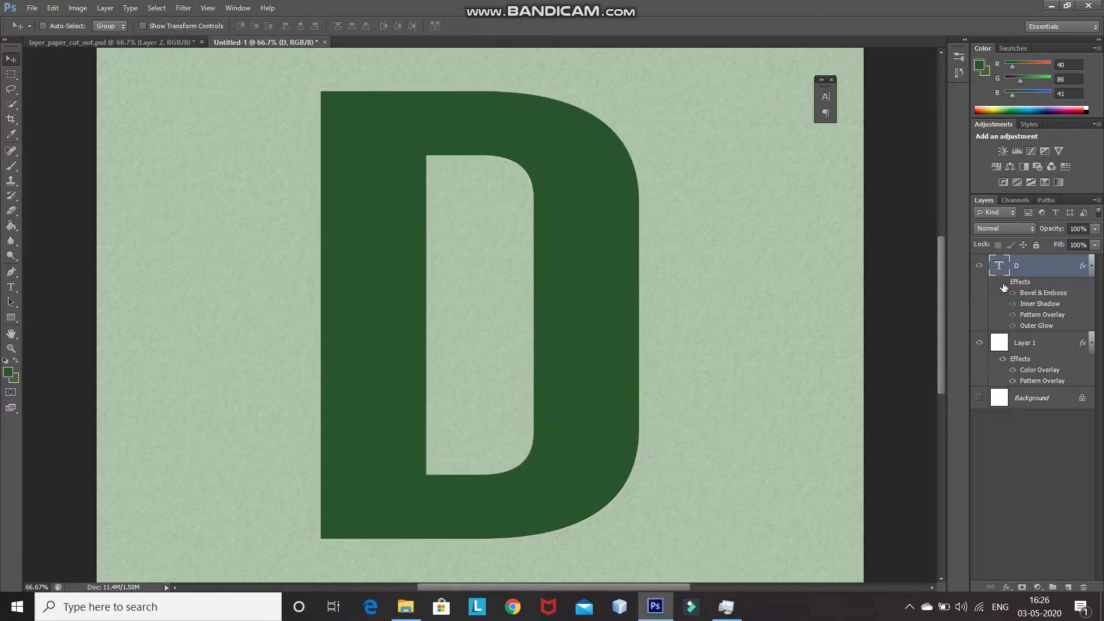
pyautogui.click(1004, 284)
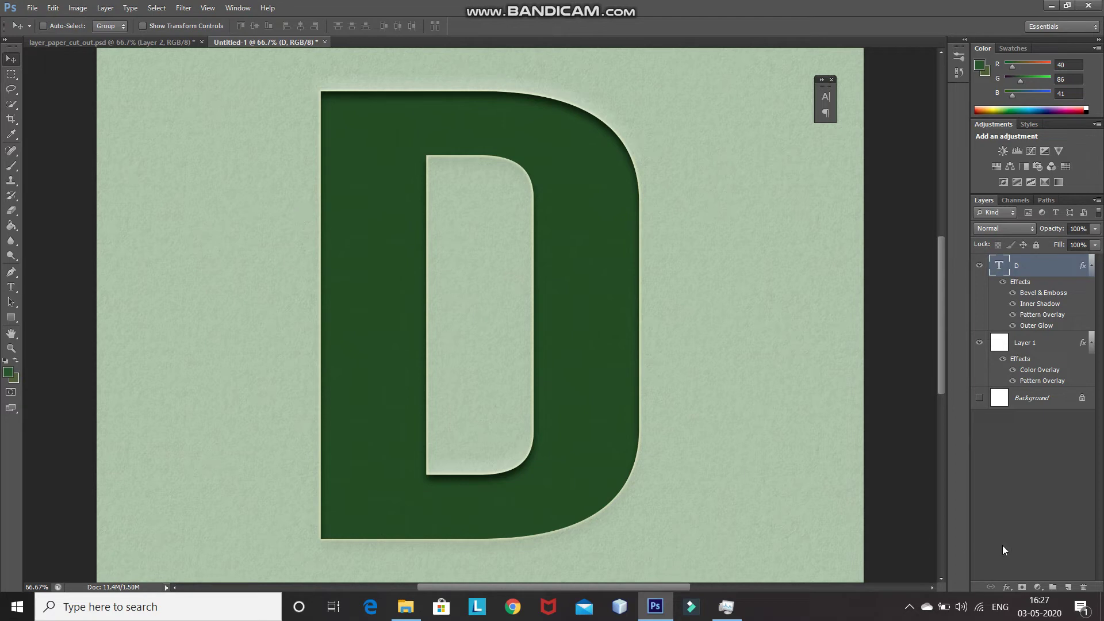
# Step: Add a new empty layer above the D layer and activate the Pen tool in Path mode
pyautogui.click(1068, 587)
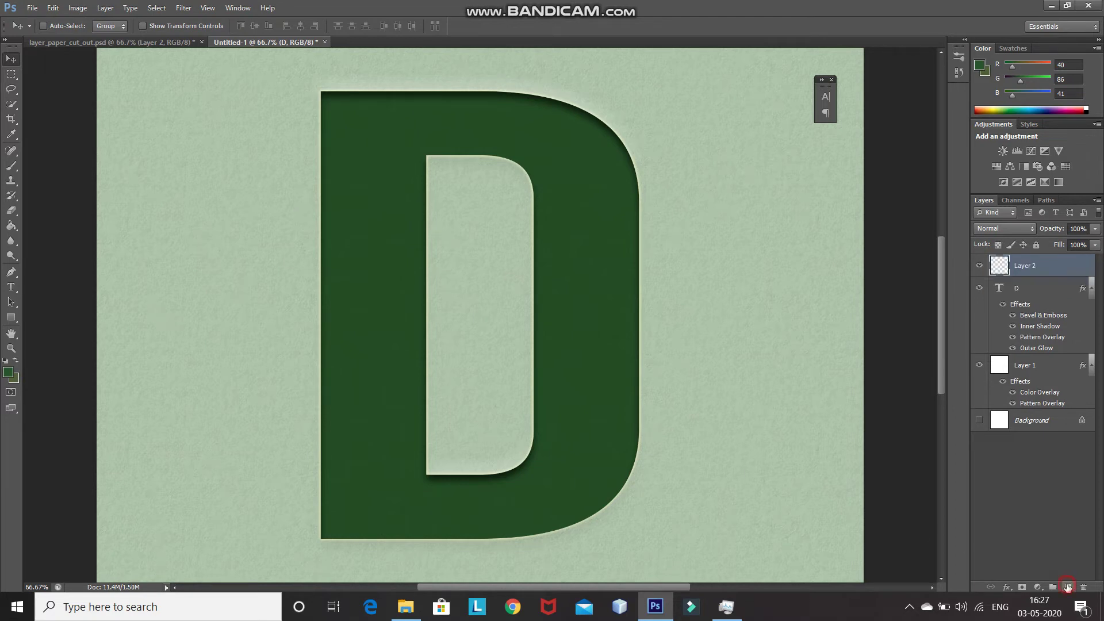
pyautogui.press('t')
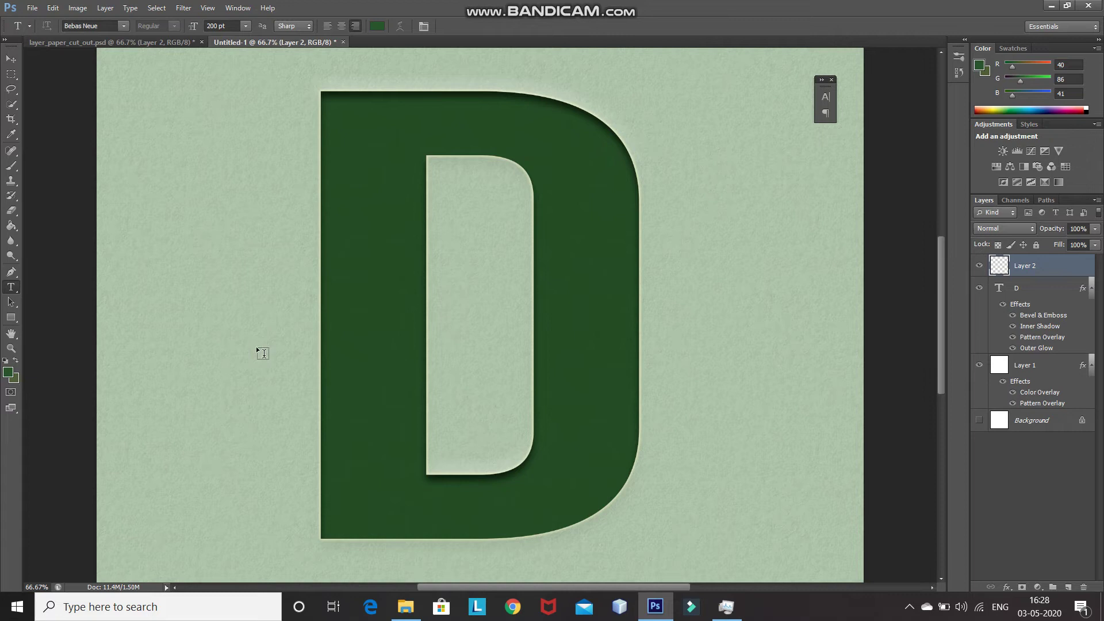
pyautogui.click(13, 273)
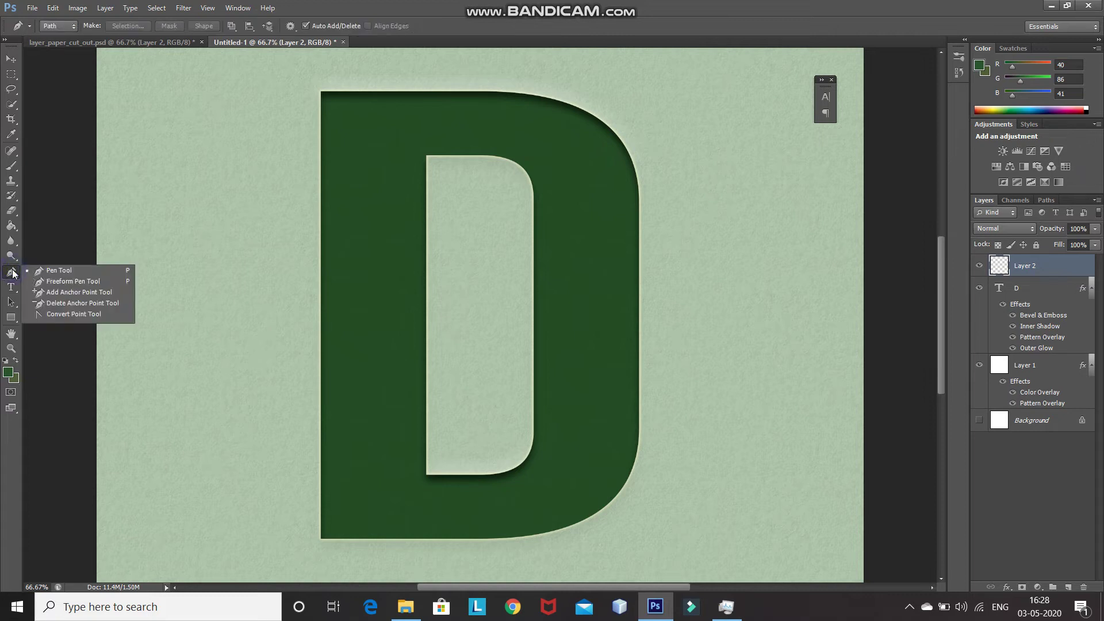
pyautogui.click(52, 272)
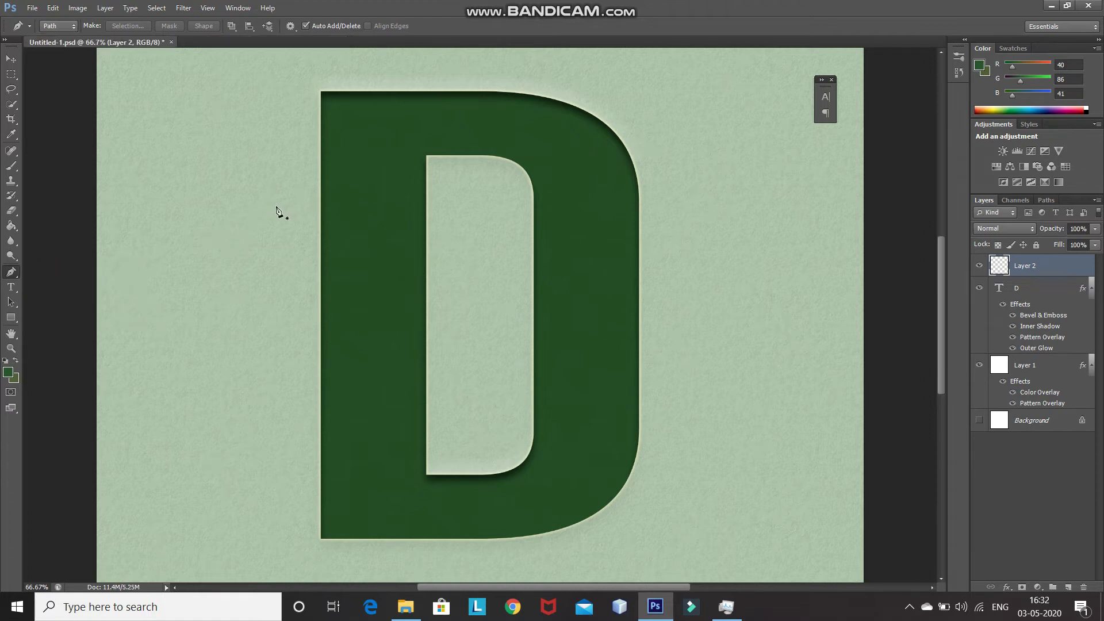
# Step: Draw a closed path around the upper part of the D with a wavy lower edge crossing the letter
pyautogui.click(264, 204)
pyautogui.click(248, 217)
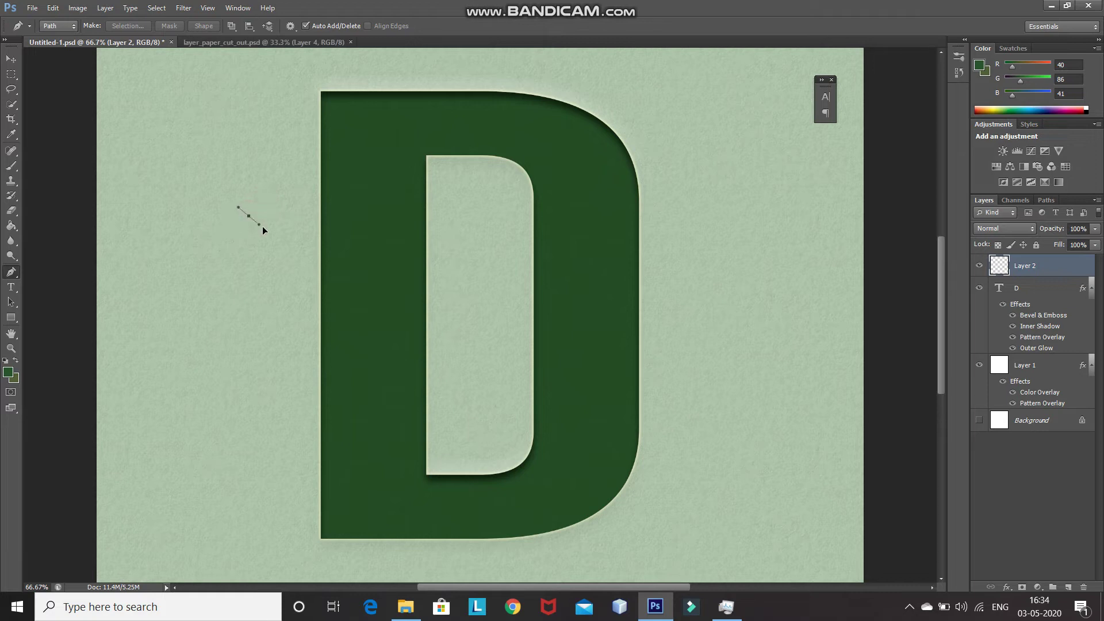
pyautogui.moveTo(263, 230); pyautogui.dragTo(272, 228)
pyautogui.click(375, 244)
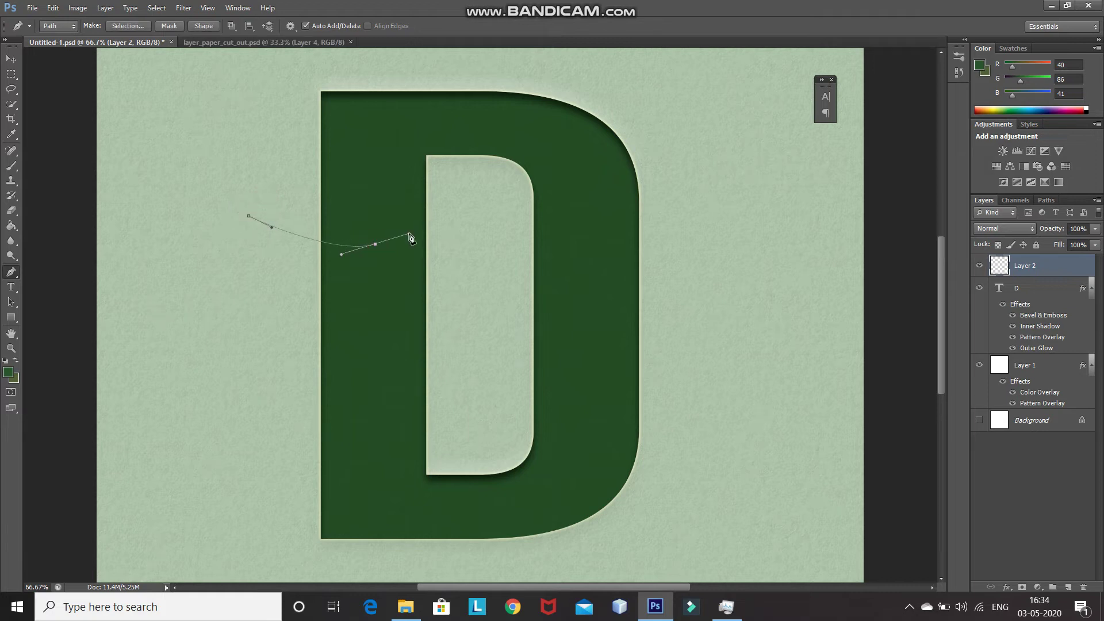
pyautogui.moveTo(477, 205); pyautogui.dragTo(509, 213)
pyautogui.moveTo(588, 215); pyautogui.dragTo(628, 204)
pyautogui.keyDown('alt'); pyautogui.click(591, 218); pyautogui.keyUp('alt')
pyautogui.click(692, 155)
pyautogui.click(501, 59)
pyautogui.click(267, 70)
pyautogui.click(248, 217)
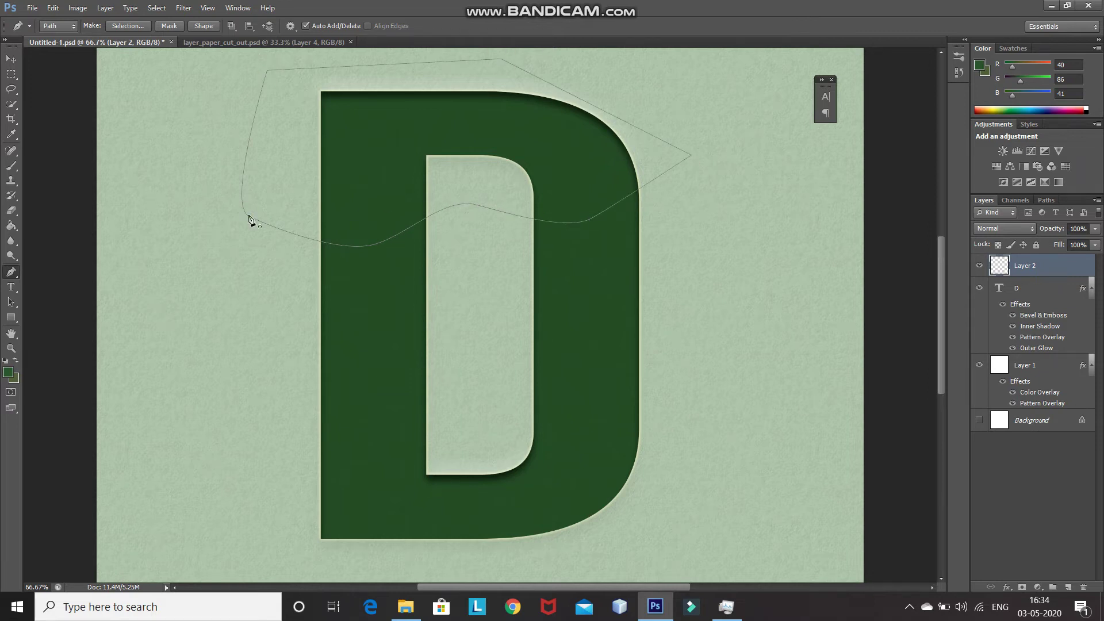
# Step: Fill the closed path with solid color #99bd64 at 100% opacity on the new layer
pyautogui.rightClick(397, 143)
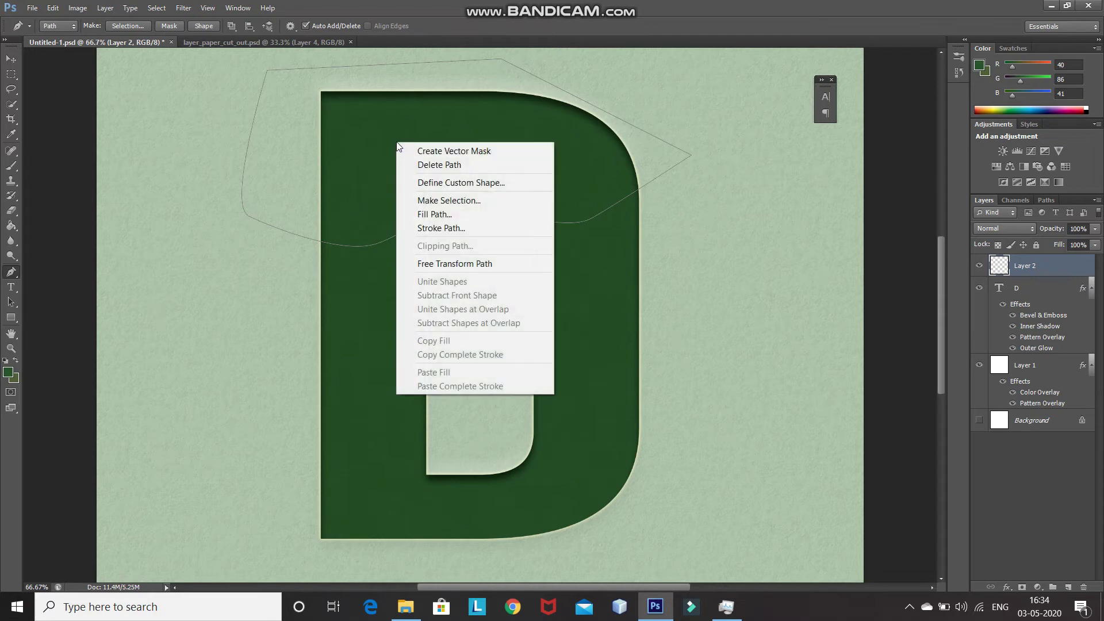
pyautogui.click(405, 215)
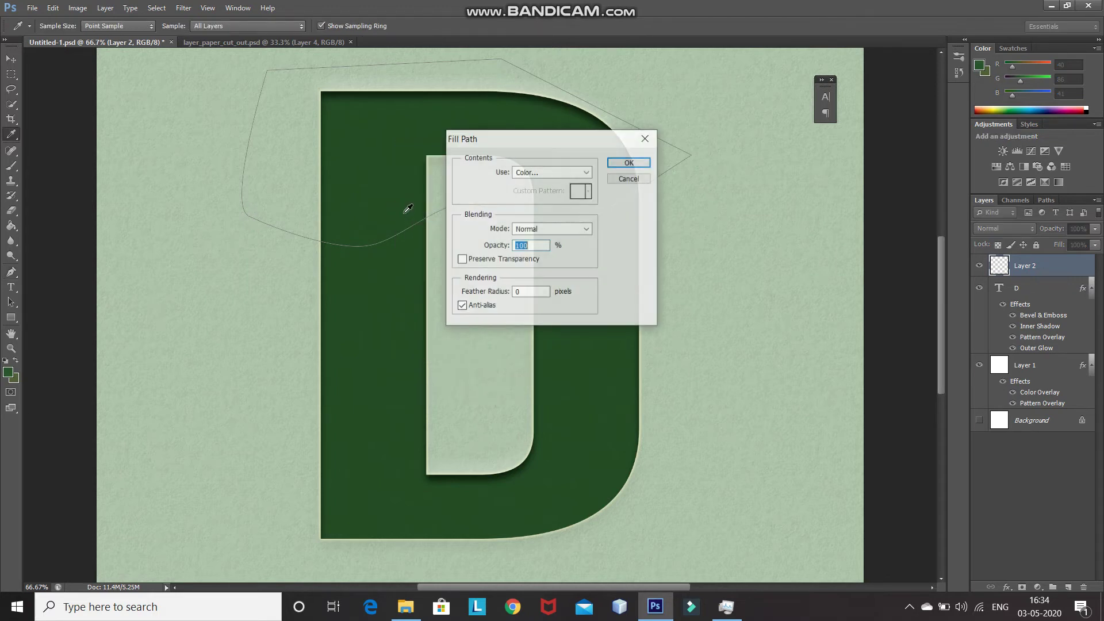
pyautogui.click(571, 178)
pyautogui.click(552, 208)
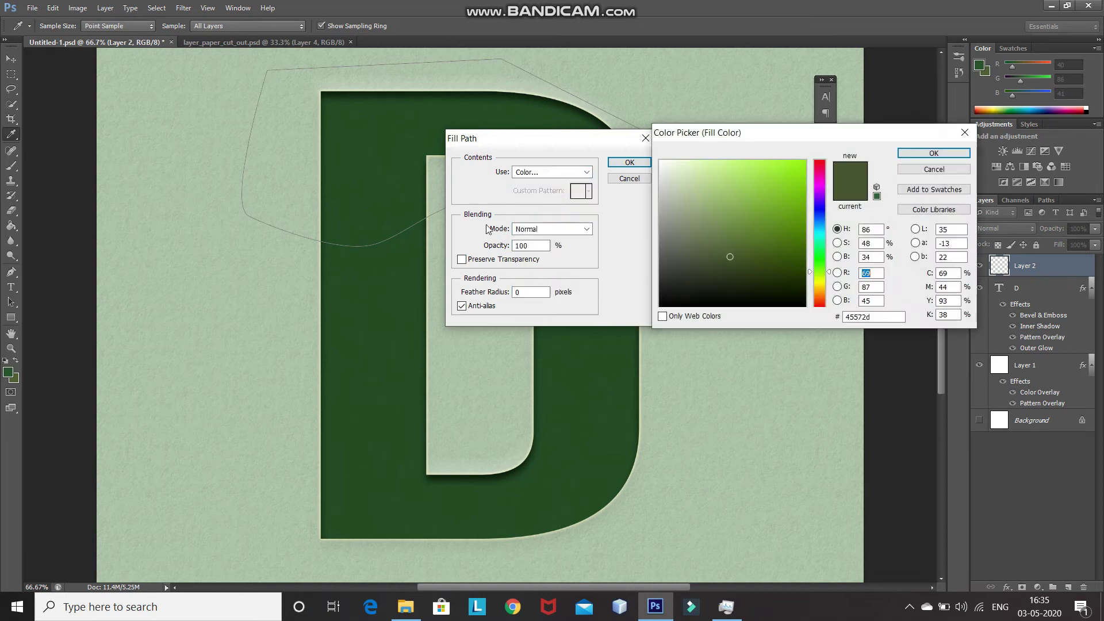
pyautogui.doubleClick(873, 317)
pyautogui.write('99bd6')
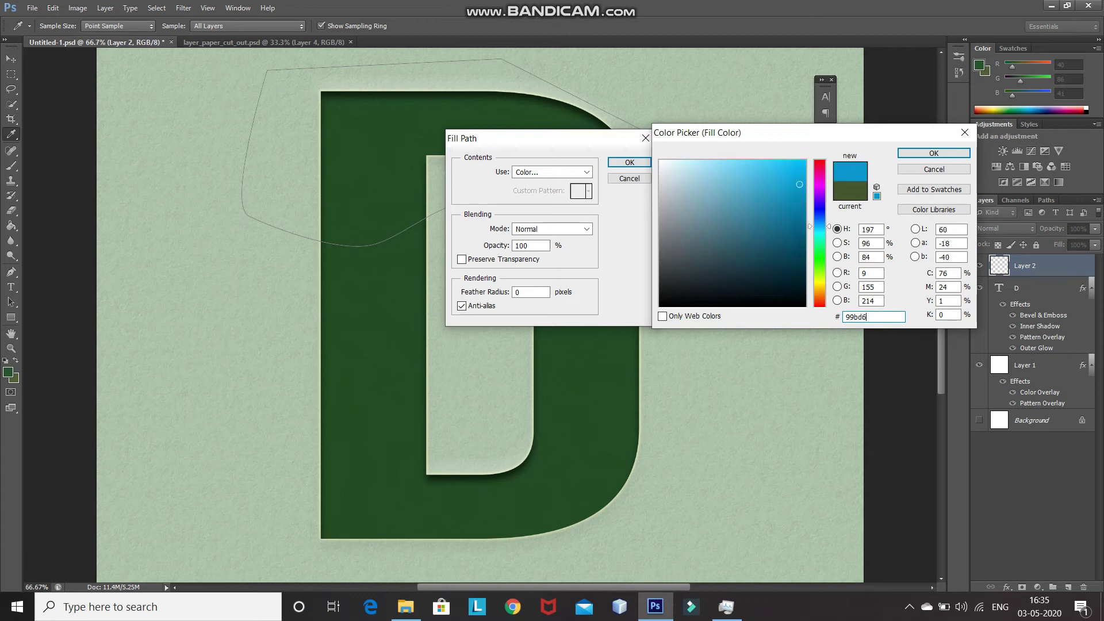
pyautogui.write('4')
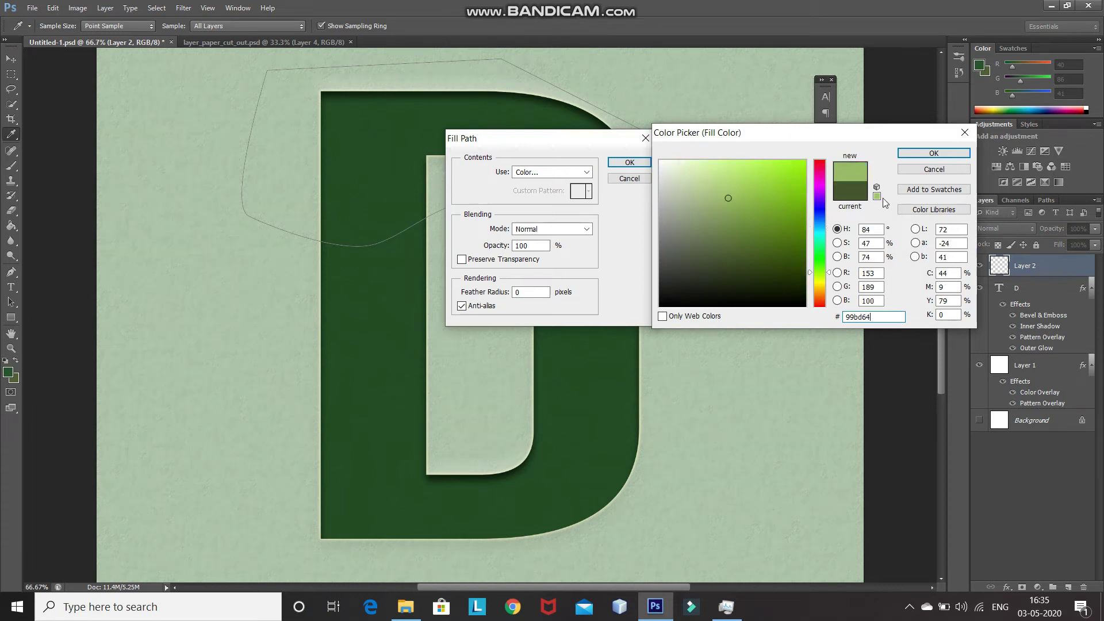
pyautogui.click(922, 157)
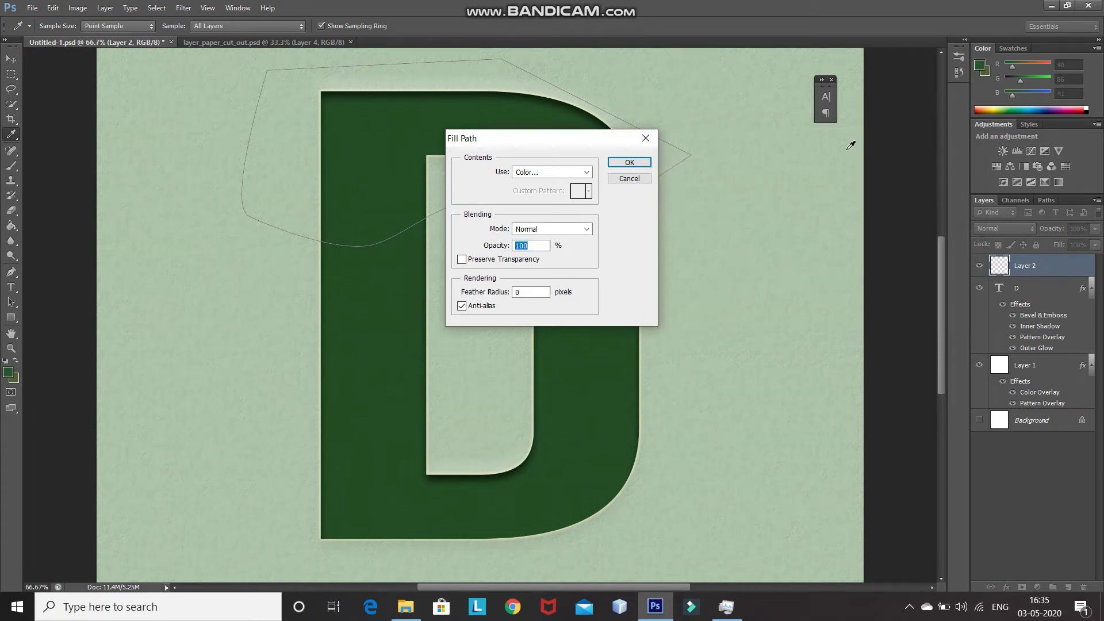
pyautogui.click(627, 162)
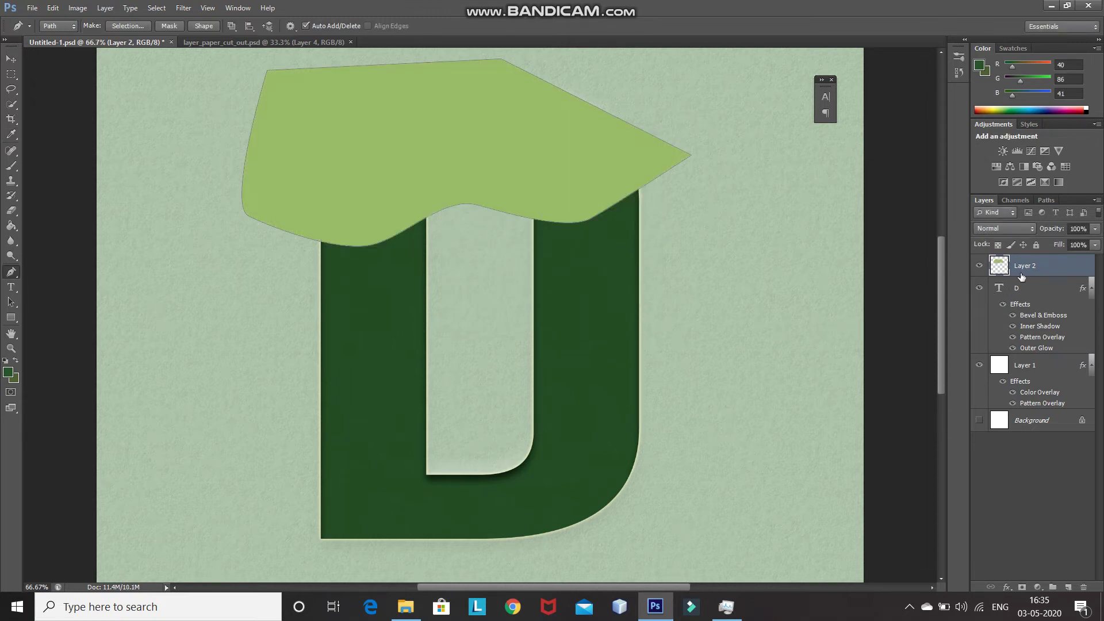
# Step: Clip the light green shape layer to the D layer and dismiss the path outline
pyautogui.rightClick(1048, 267)
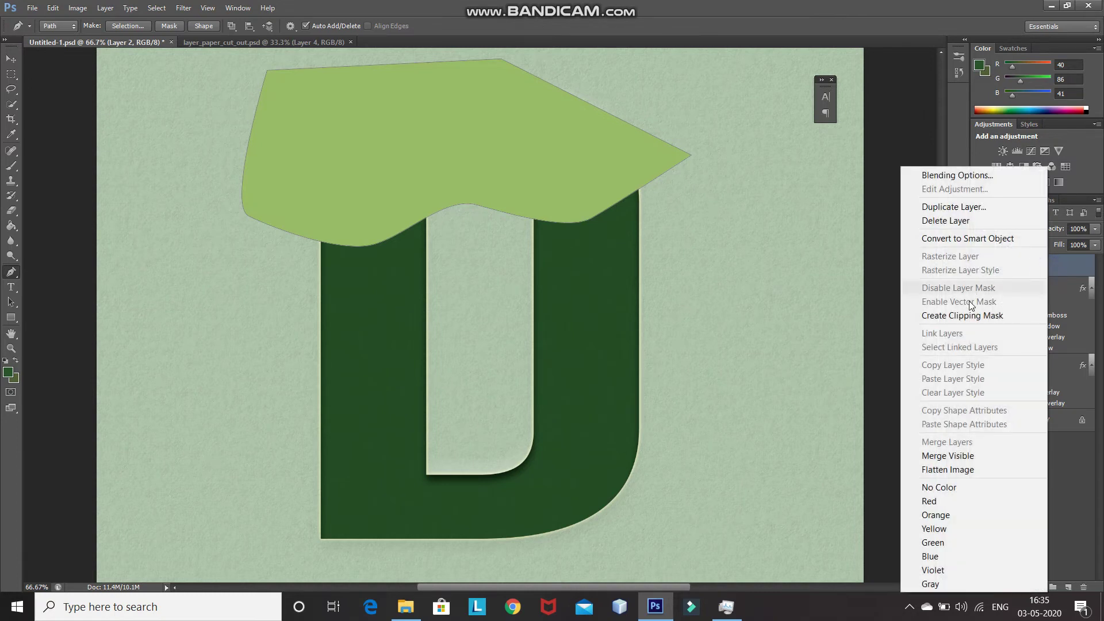
pyautogui.click(961, 317)
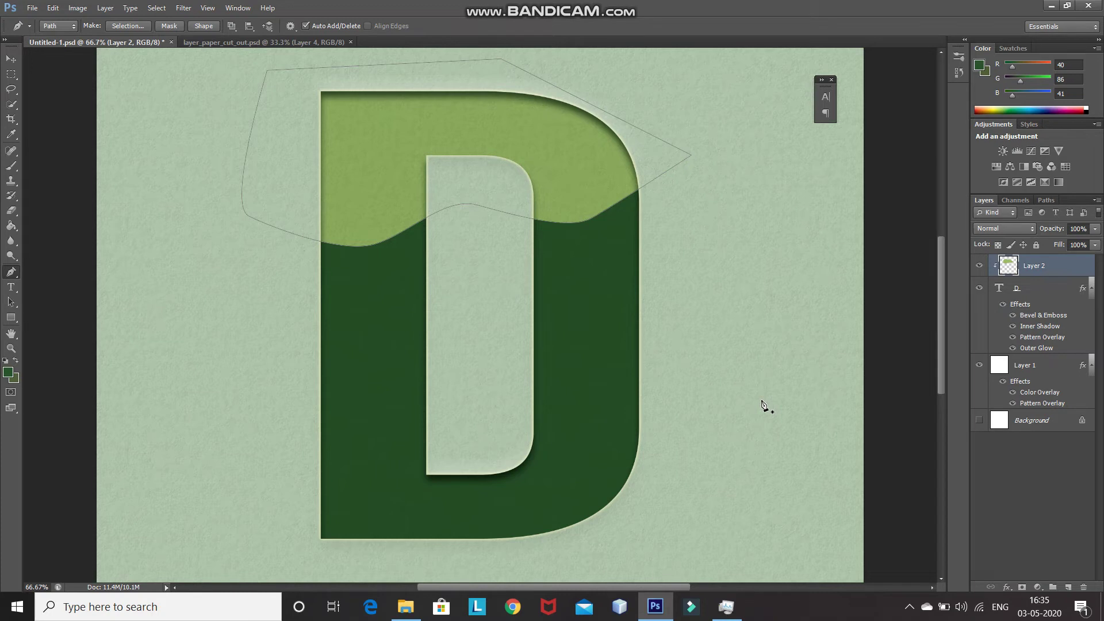
pyautogui.press('Escape')
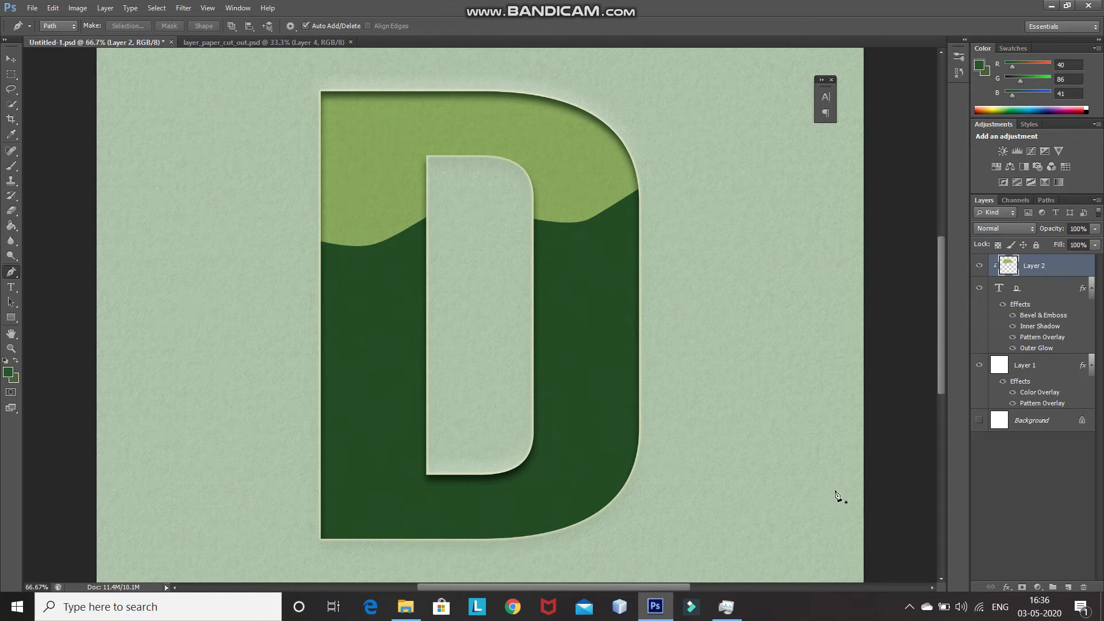
# Step: Add a Drop Shadow effect to the light green shape layer with shadow color #193525
pyautogui.click(1005, 586)
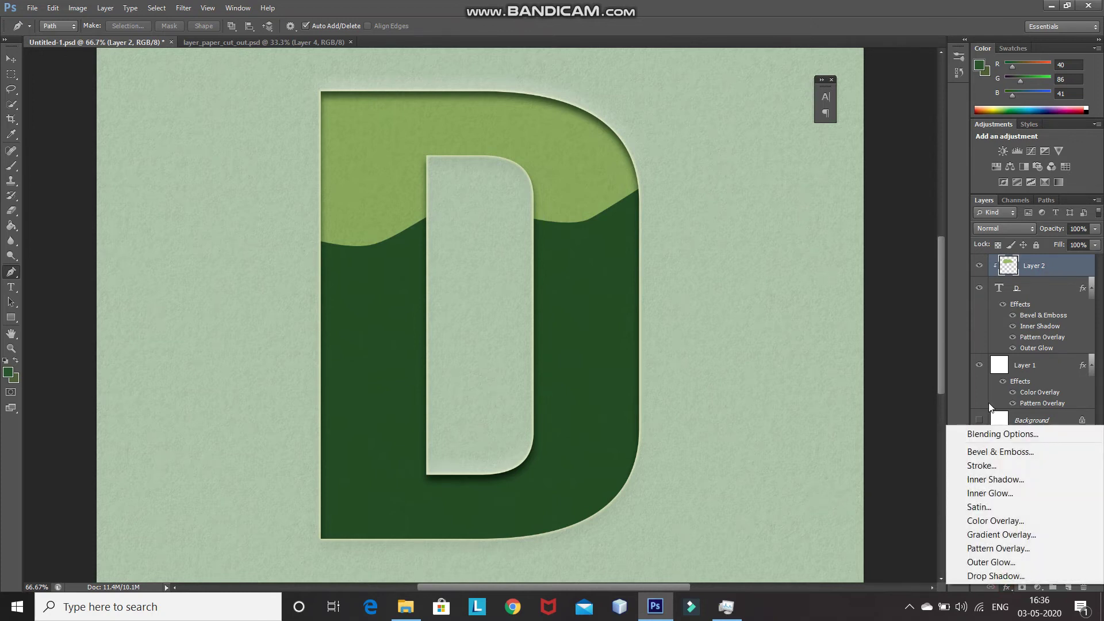
pyautogui.click(976, 435)
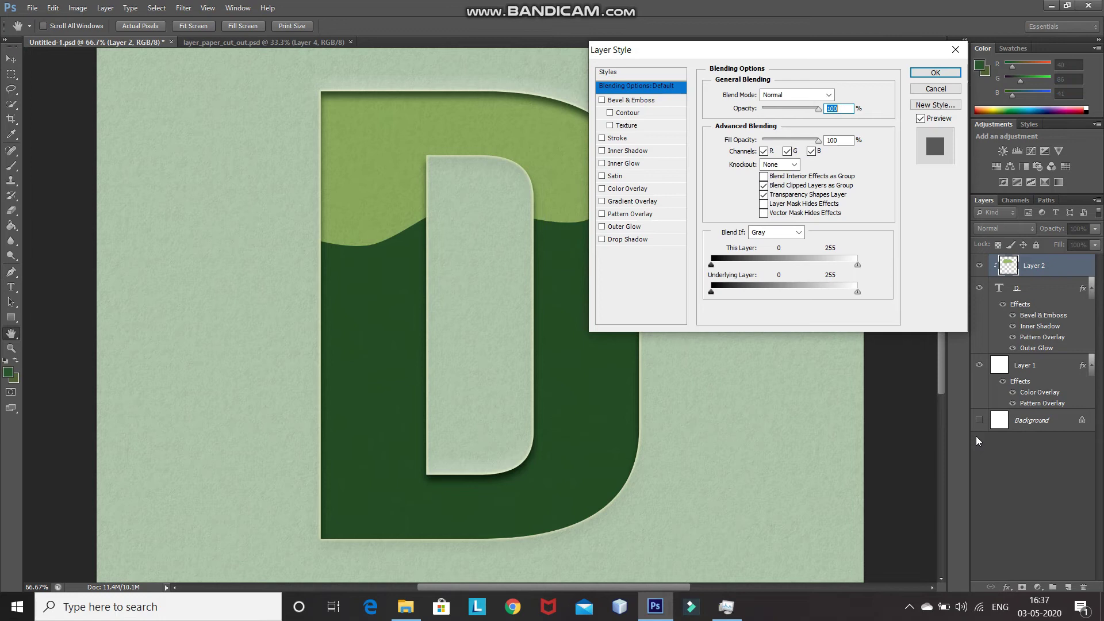
pyautogui.click(629, 239)
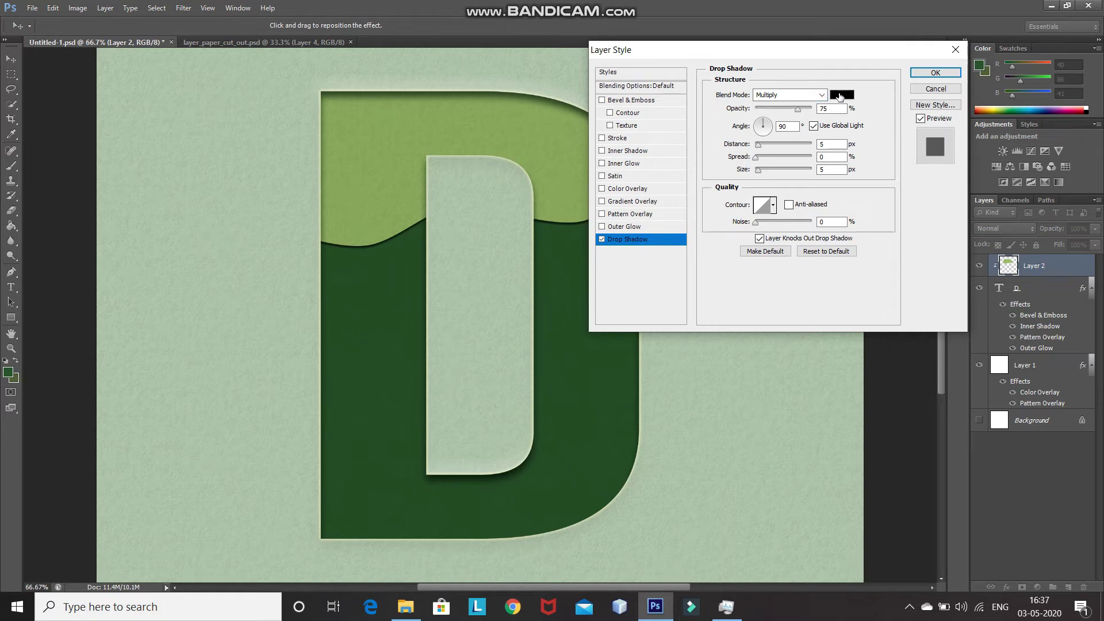
pyautogui.click(840, 95)
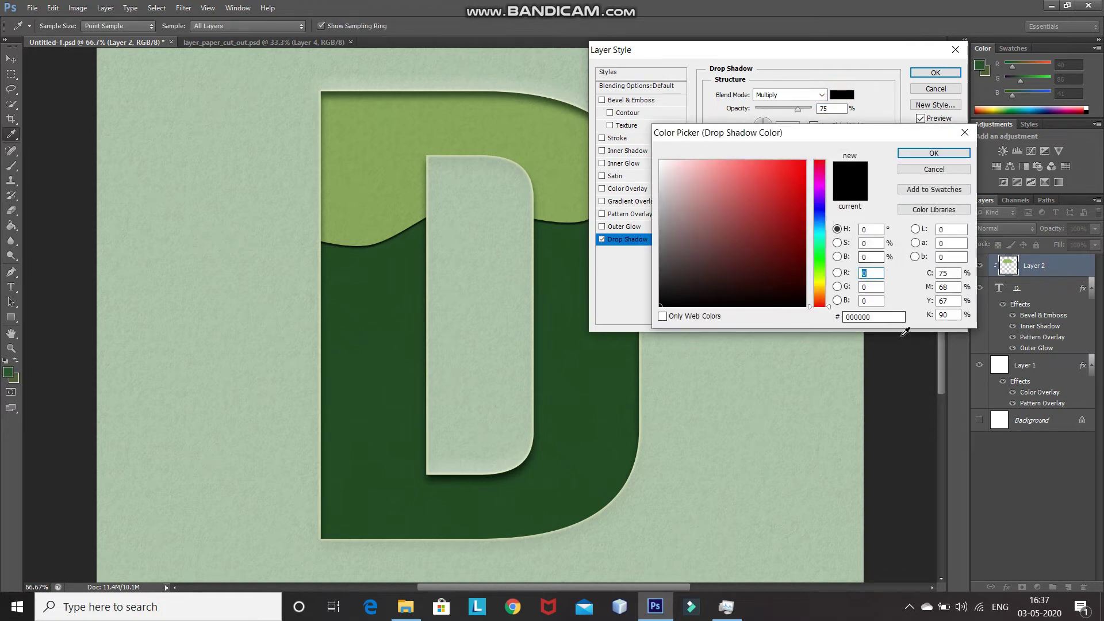
pyautogui.doubleClick(886, 317)
pyautogui.write('193525')
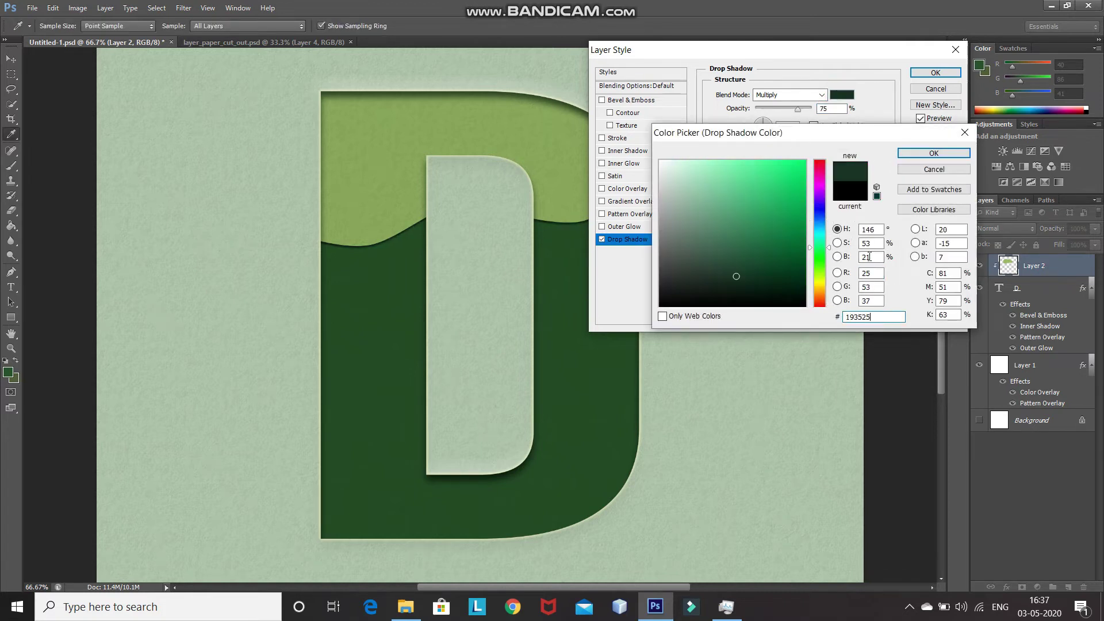
pyautogui.click(924, 153)
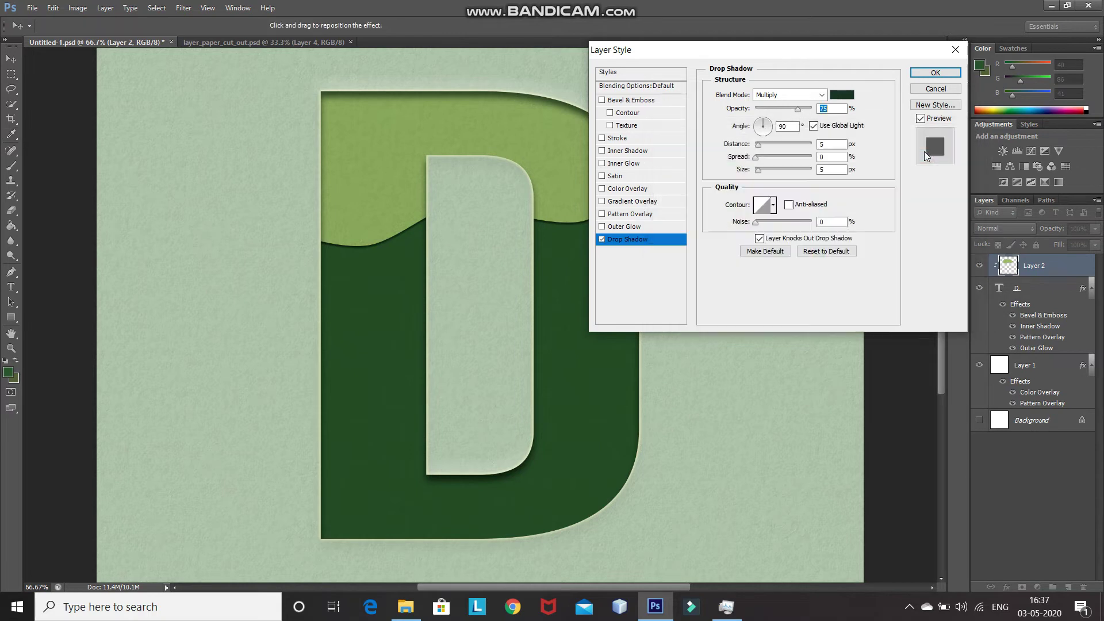
# Step: Set the drop shadow to 50% opacity, 10 px distance and 20 px size, and compare the shape with it off and on
pyautogui.press('BackSpace')
pyautogui.write('50')
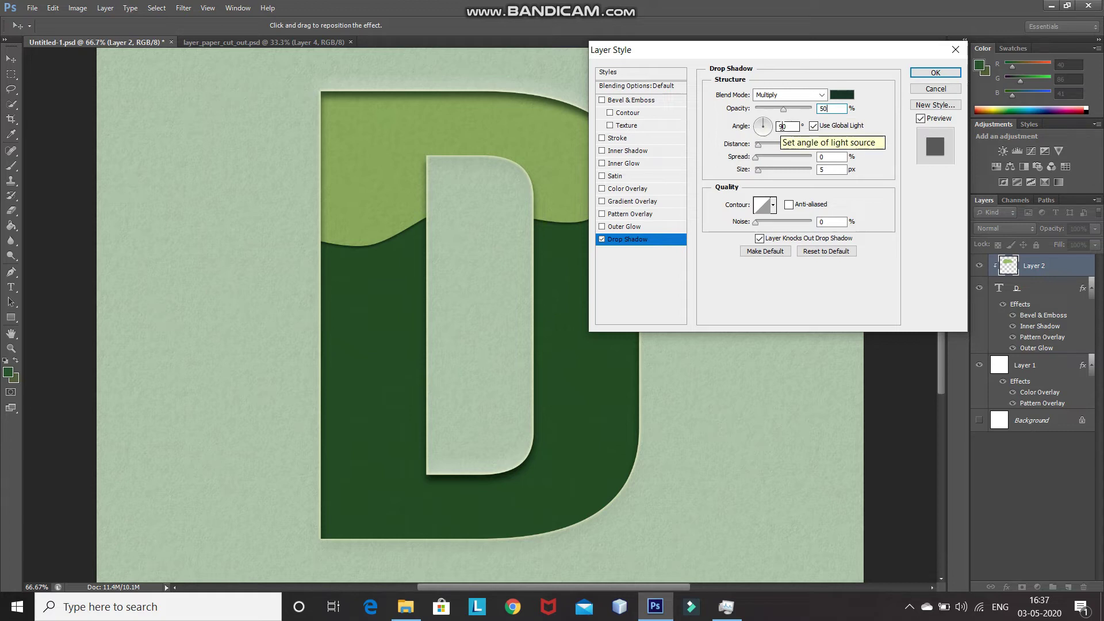
pyautogui.click(830, 143)
pyautogui.press('BackSpace')
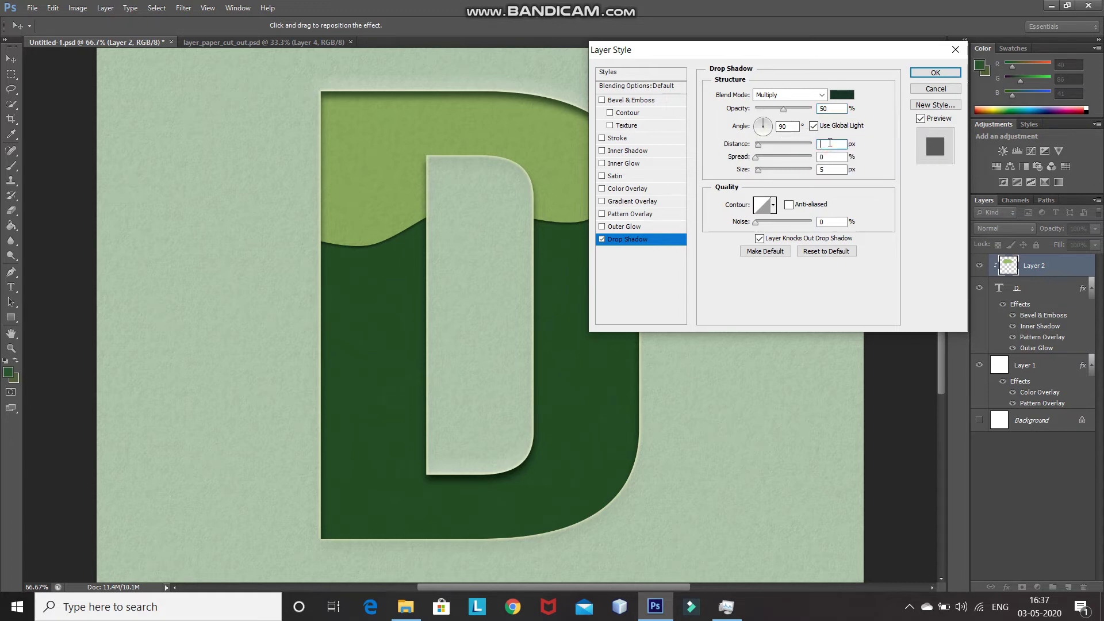
pyautogui.write('10')
pyautogui.click(826, 171)
pyautogui.press('BackSpace')
pyautogui.write('20')
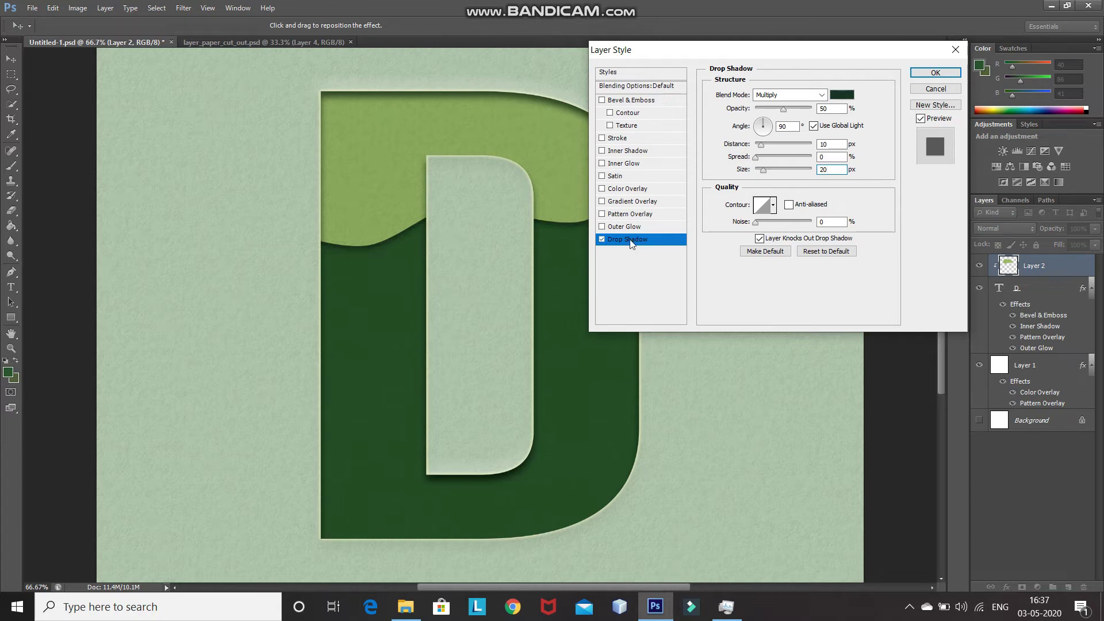
pyautogui.click(602, 242)
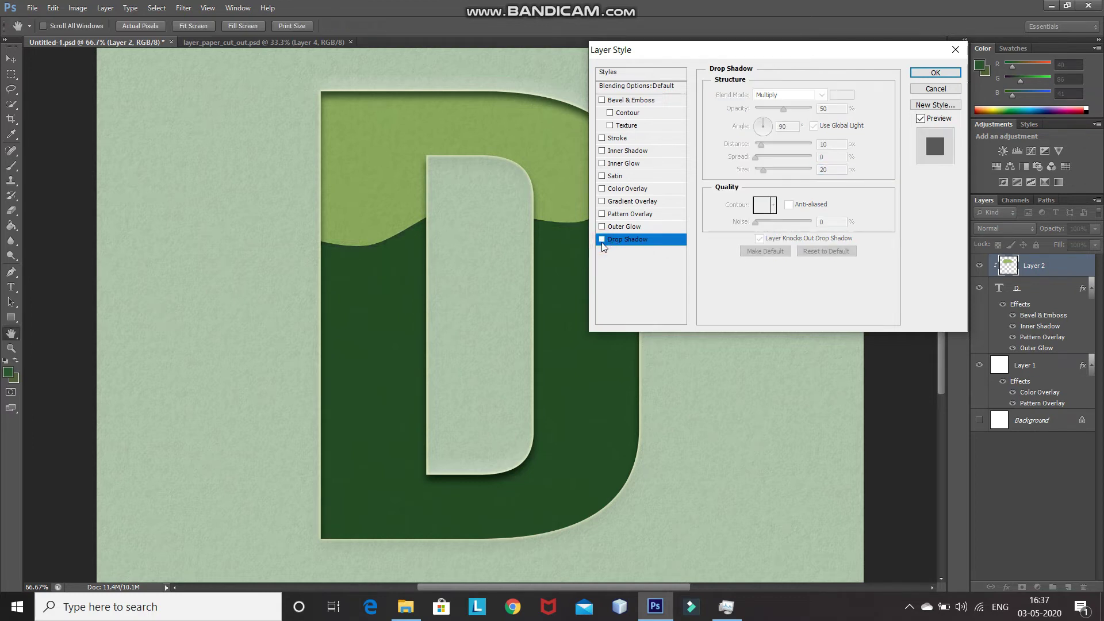
pyautogui.click(602, 243)
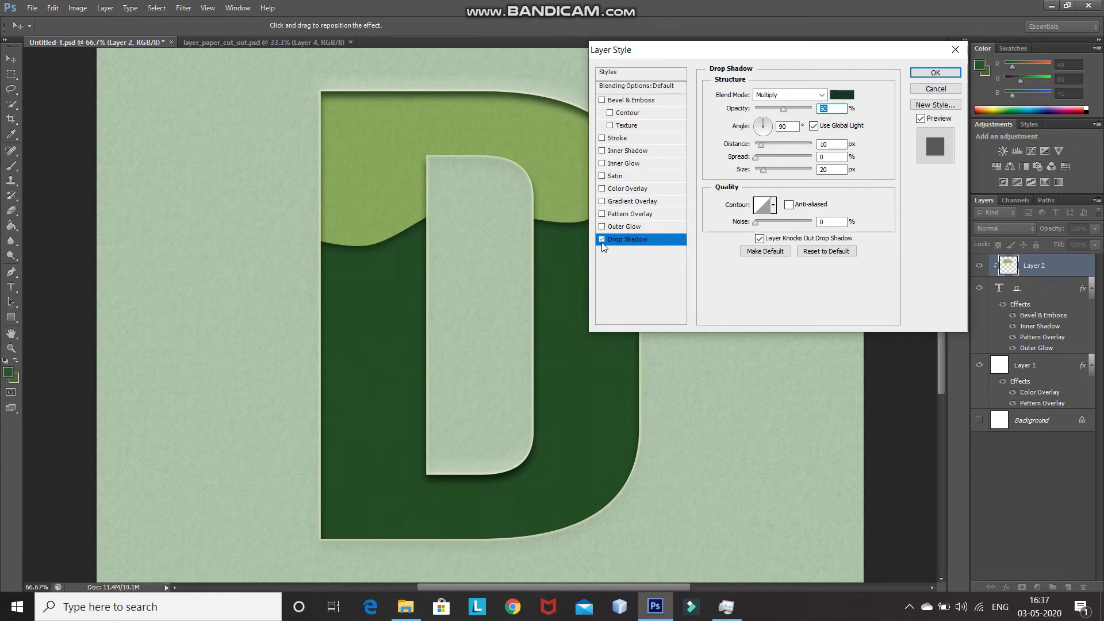
# Step: Add an Inner Glow in Normal blend mode at 50% opacity and compare the wavy edge with the glow off and on
pyautogui.click(636, 166)
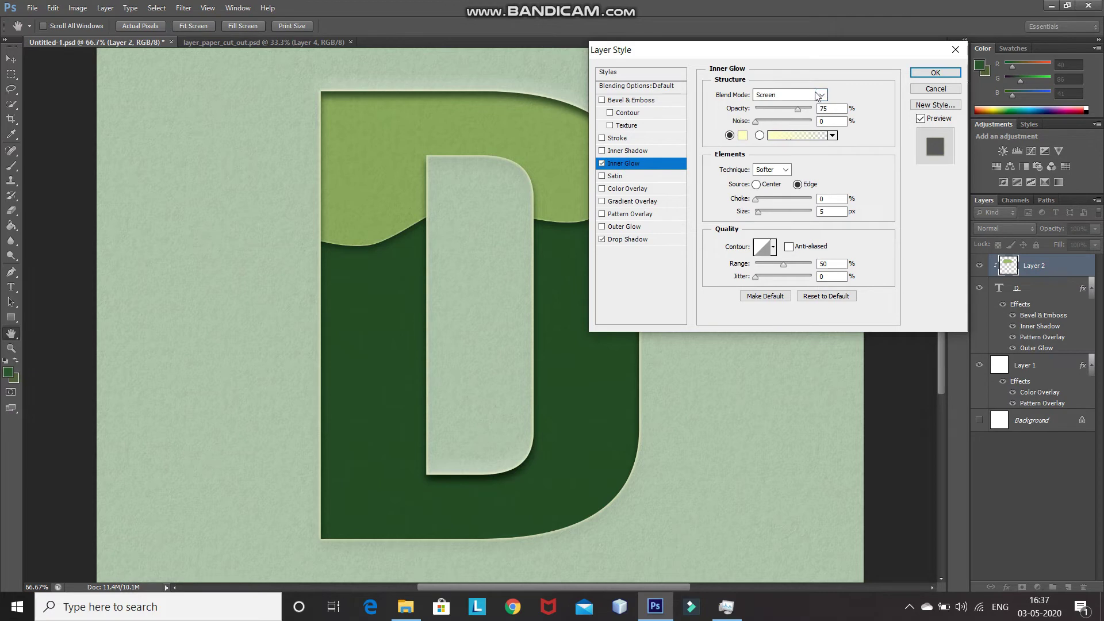
pyautogui.click(817, 95)
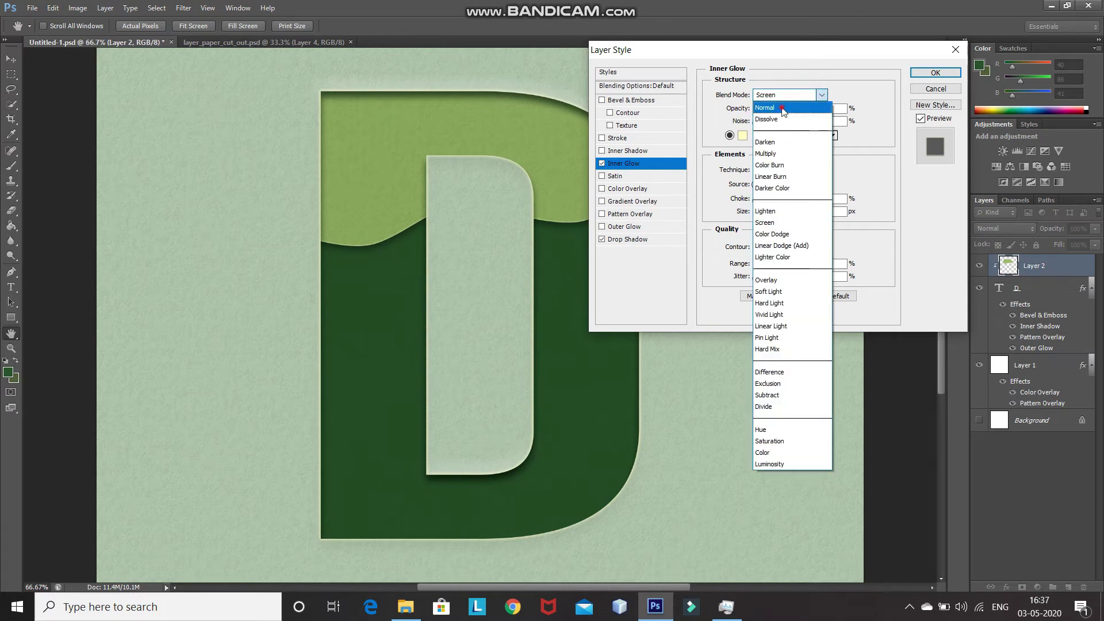
pyautogui.click(783, 109)
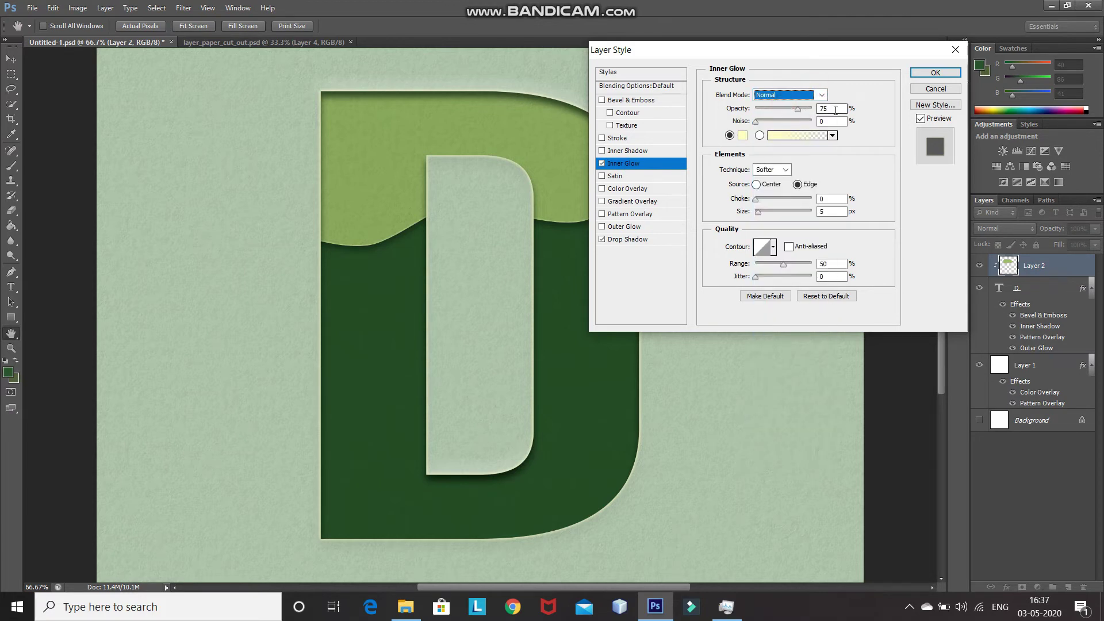
pyautogui.doubleClick(836, 110)
pyautogui.press('BackSpace')
pyautogui.write('50')
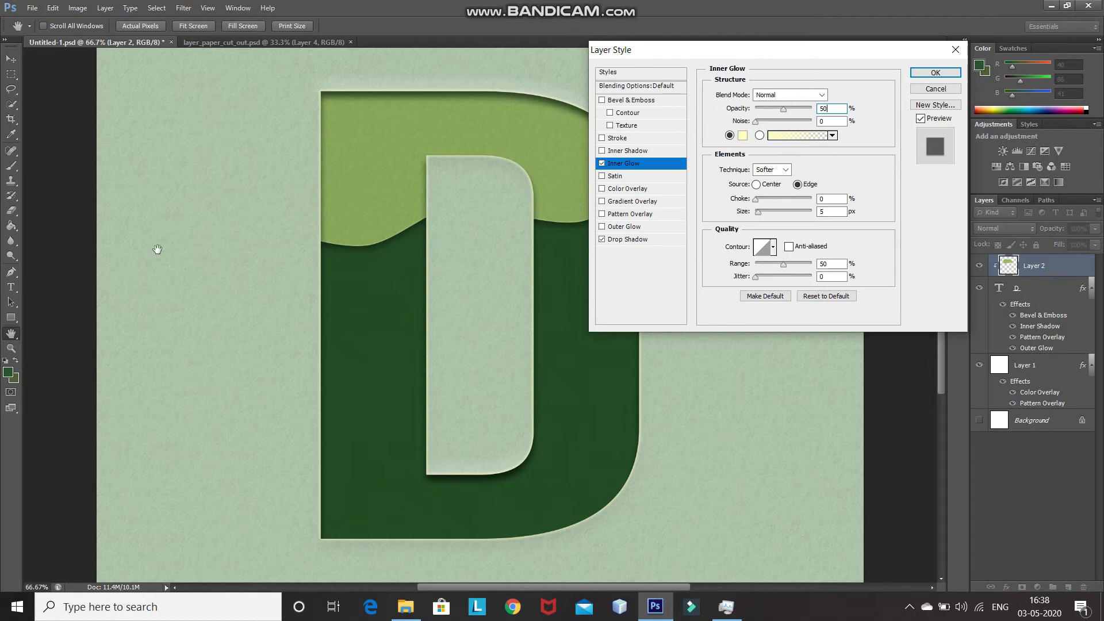
pyautogui.hotkey('ctrl', '+')
pyautogui.hotkey('ctrl', '+')
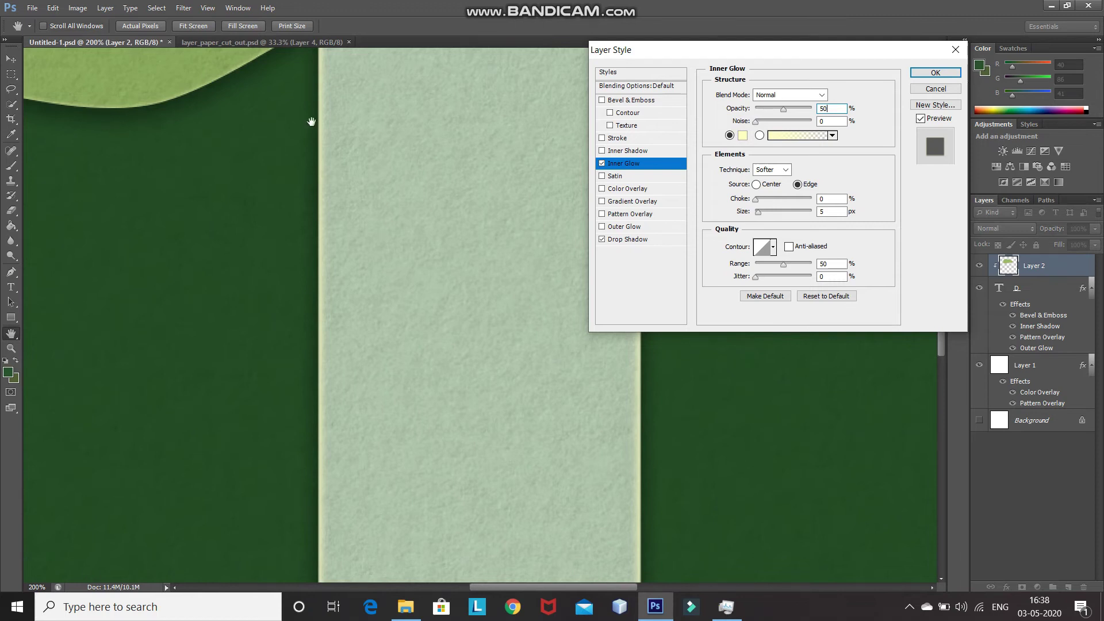
pyautogui.click(602, 164)
pyautogui.click(602, 164)
pyautogui.hotkey('ctrl', '-')
pyautogui.hotkey('ctrl', '-')
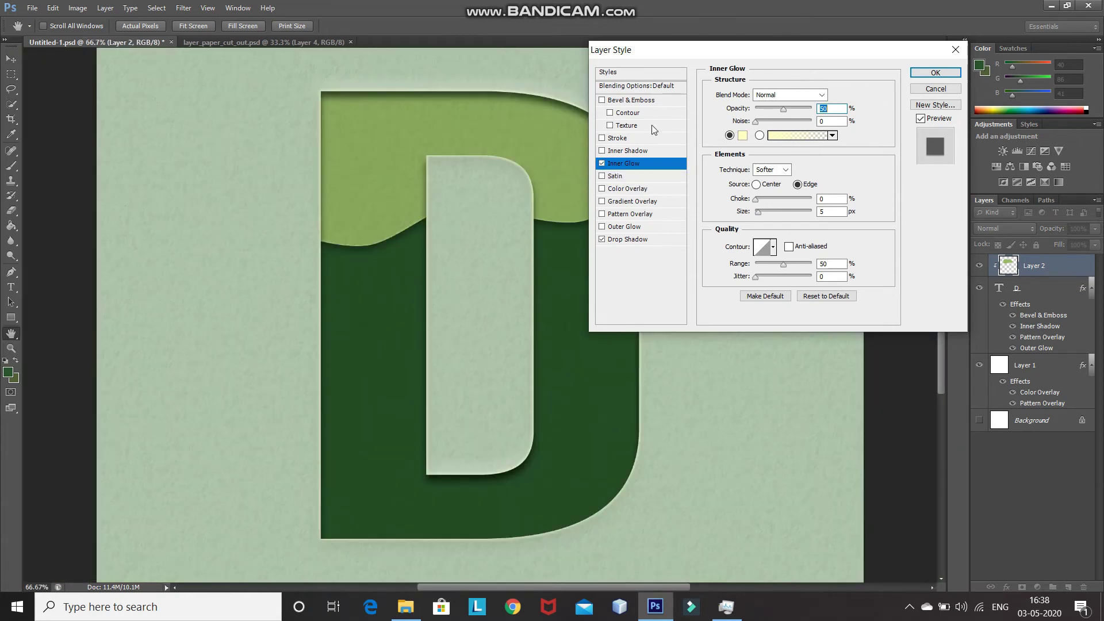
# Step: Add a Bevel & Emboss effect to the light green shape with 75% depth, Down direction and 20 px size
pyautogui.click(645, 102)
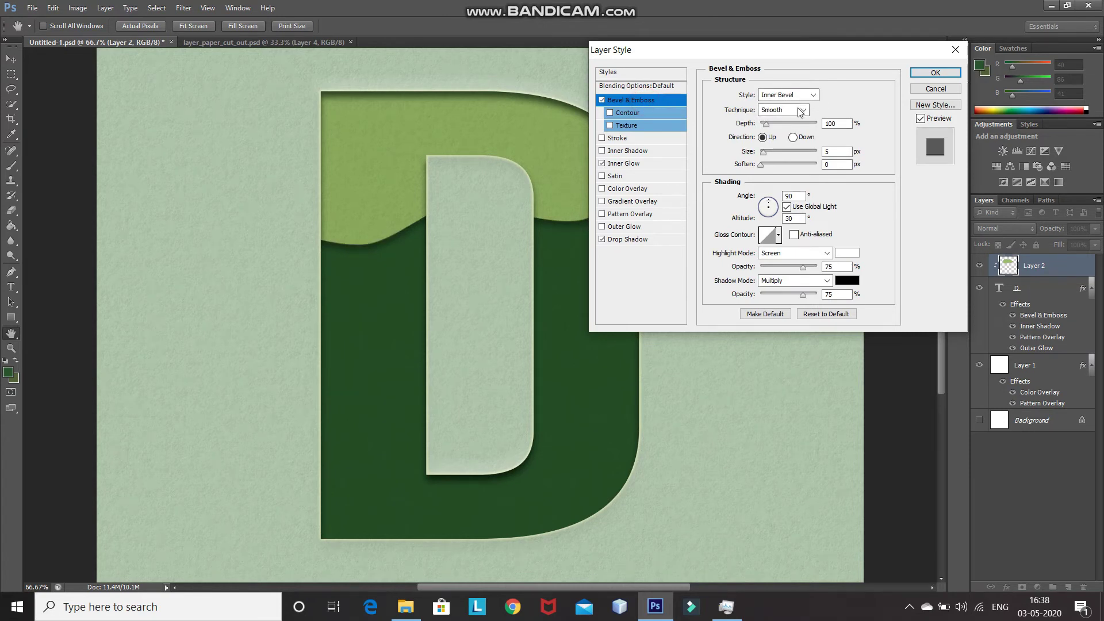
pyautogui.click(842, 123)
pyautogui.doubleClick(842, 123)
pyautogui.write('1')
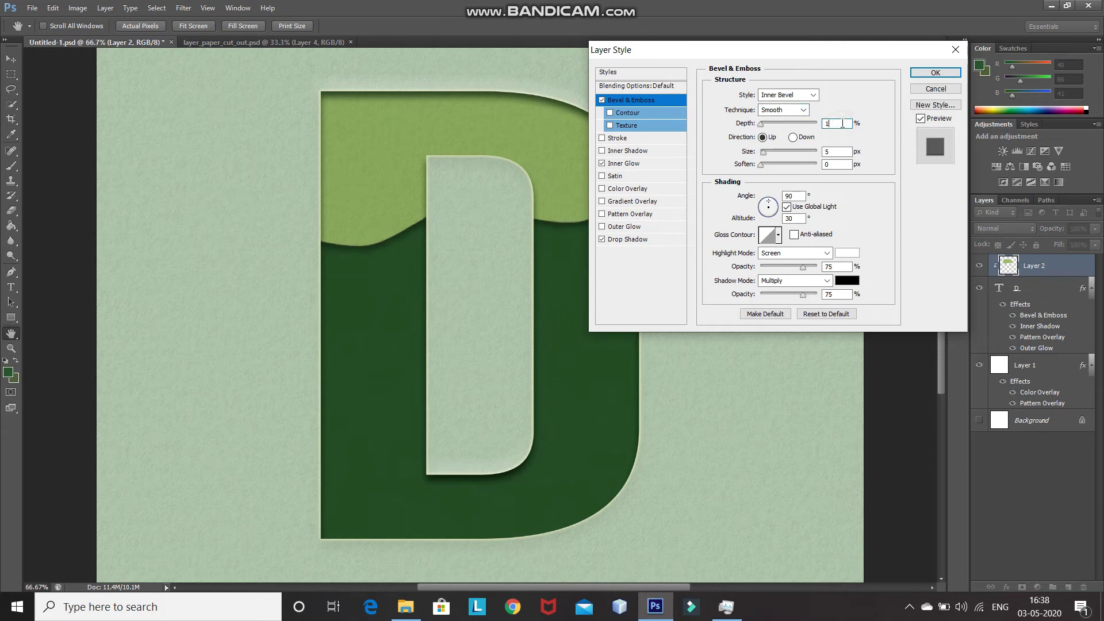
pyautogui.write('75')
pyautogui.doubleClick(840, 150)
pyautogui.press('BackSpace')
pyautogui.write('20')
pyautogui.click(792, 138)
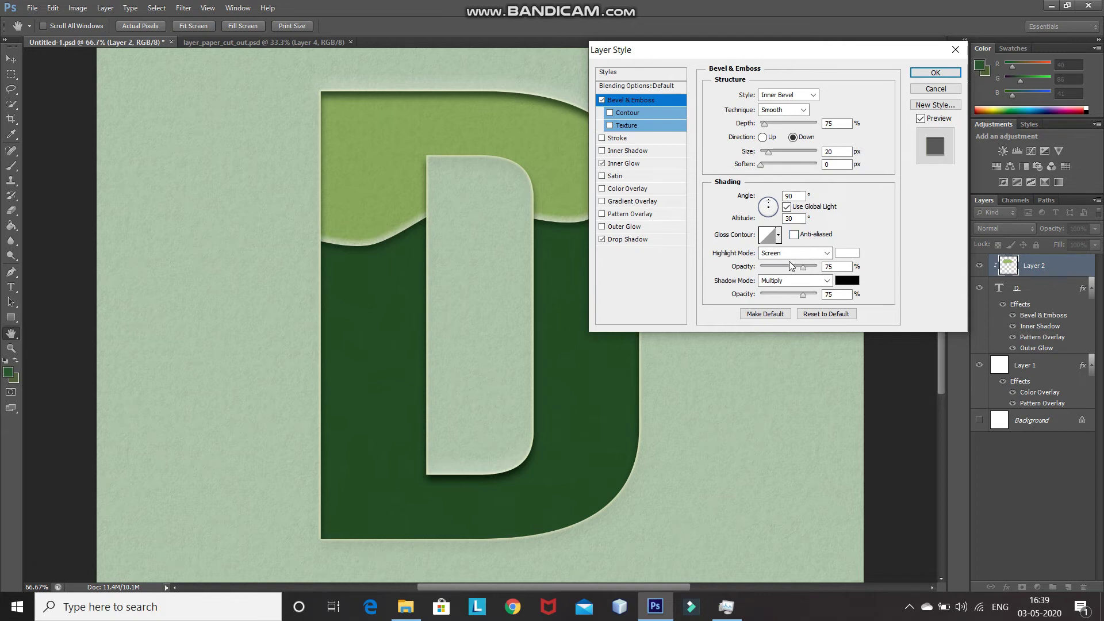
# Step: Set the bevel's highlight opacity to 10% and its shadow opacity to 5%
pyautogui.click(842, 269)
pyautogui.press('BackSpace')
pyautogui.press('BackSpace')
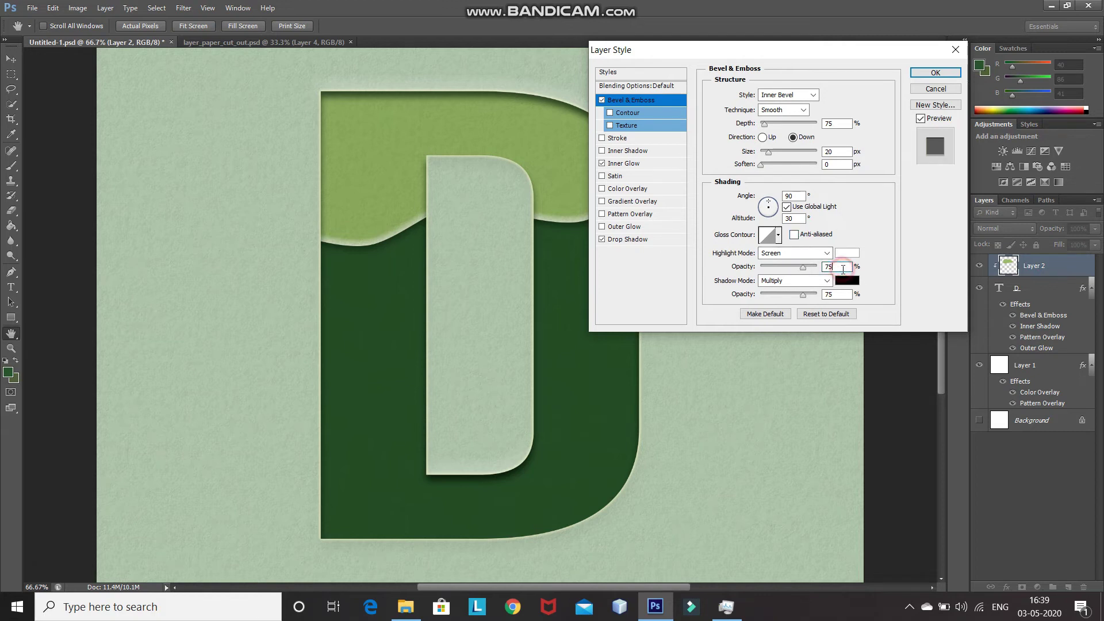
pyautogui.write('10')
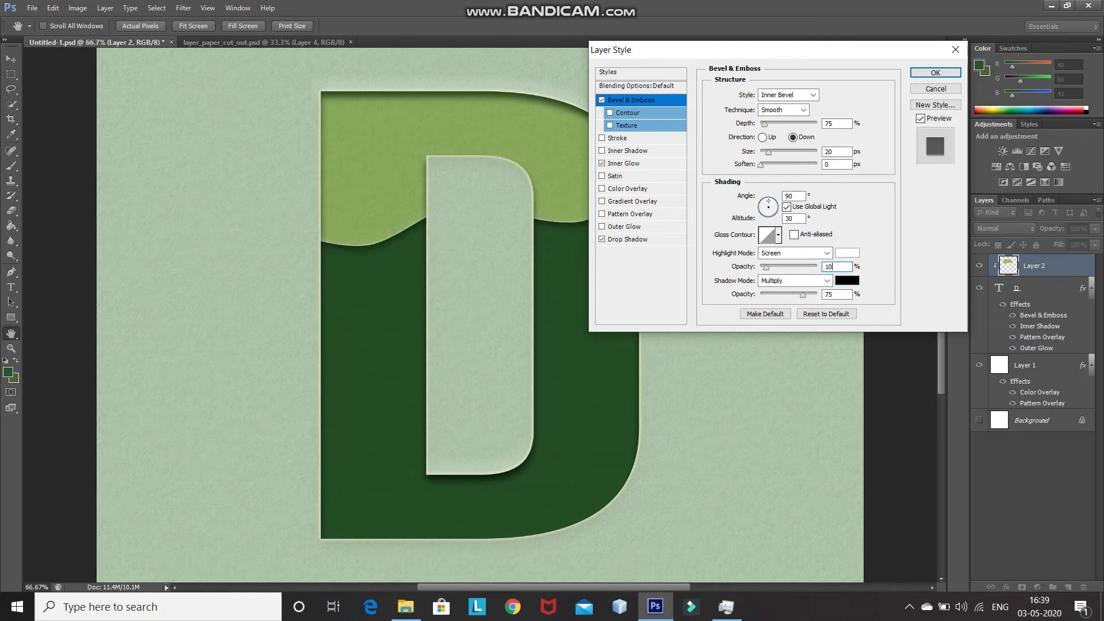
pyautogui.click(844, 296)
pyautogui.press('BackSpace')
# Step: Compare the wavy edge up close with the bevel off and on, and apply the layer style
pyautogui.hotkey('ctrl', '+')
pyautogui.hotkey('ctrl', '+')
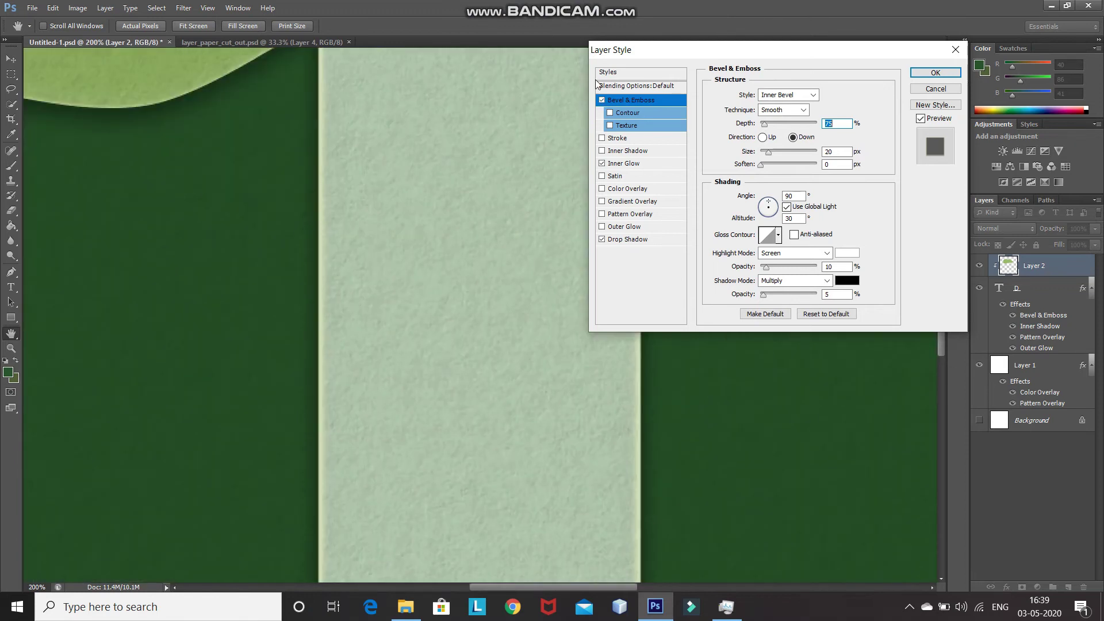
pyautogui.click(601, 100)
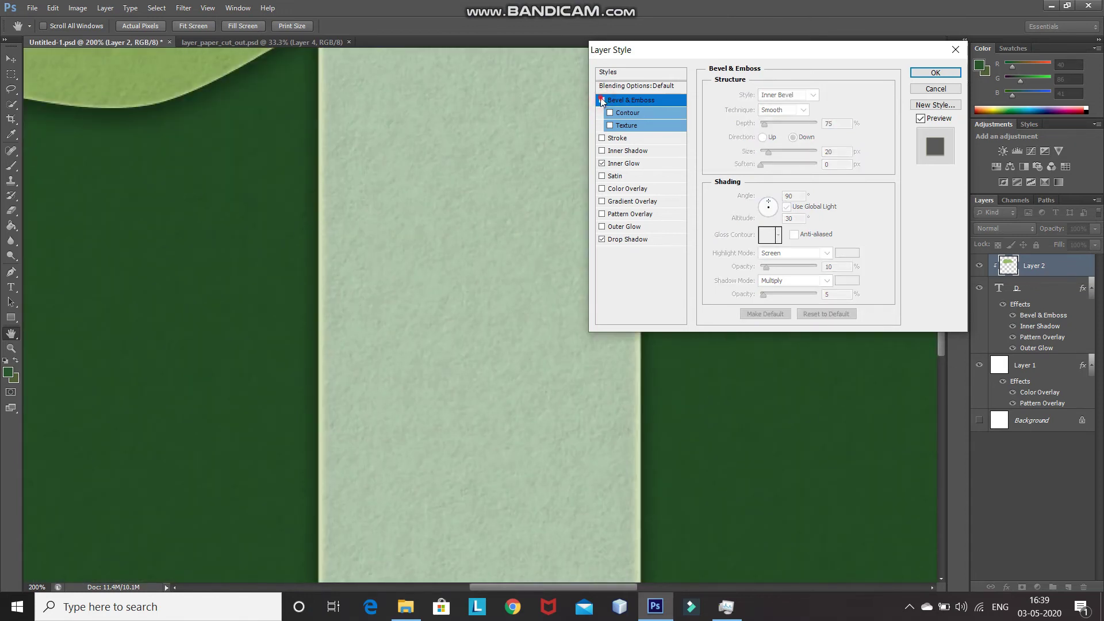
pyautogui.click(602, 100)
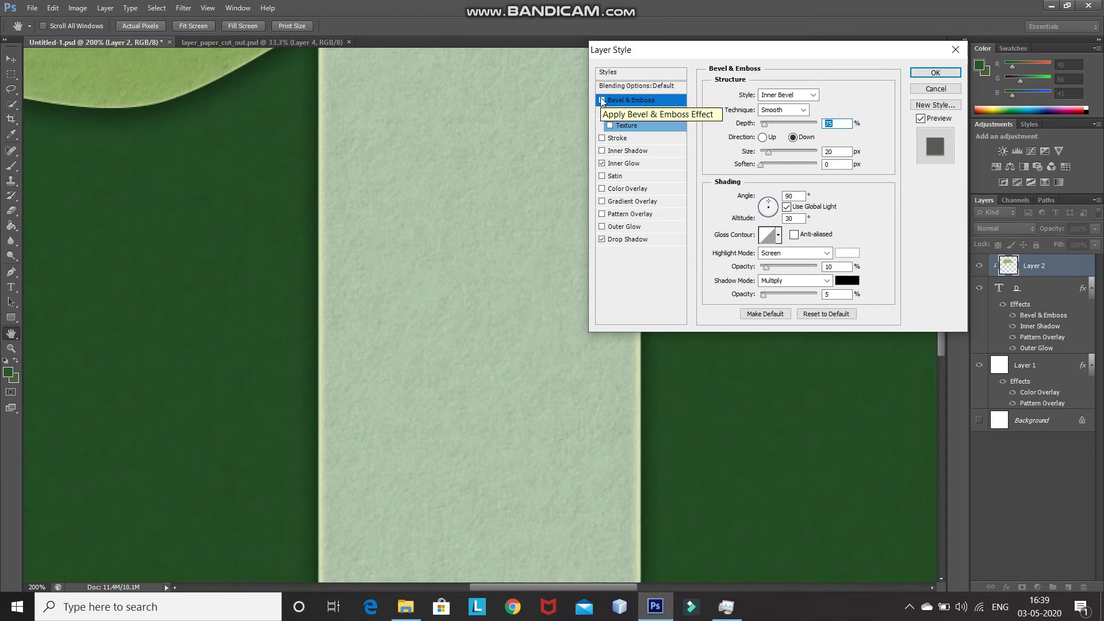
pyautogui.hotkey('ctrl', '-')
pyautogui.hotkey('ctrl', '-')
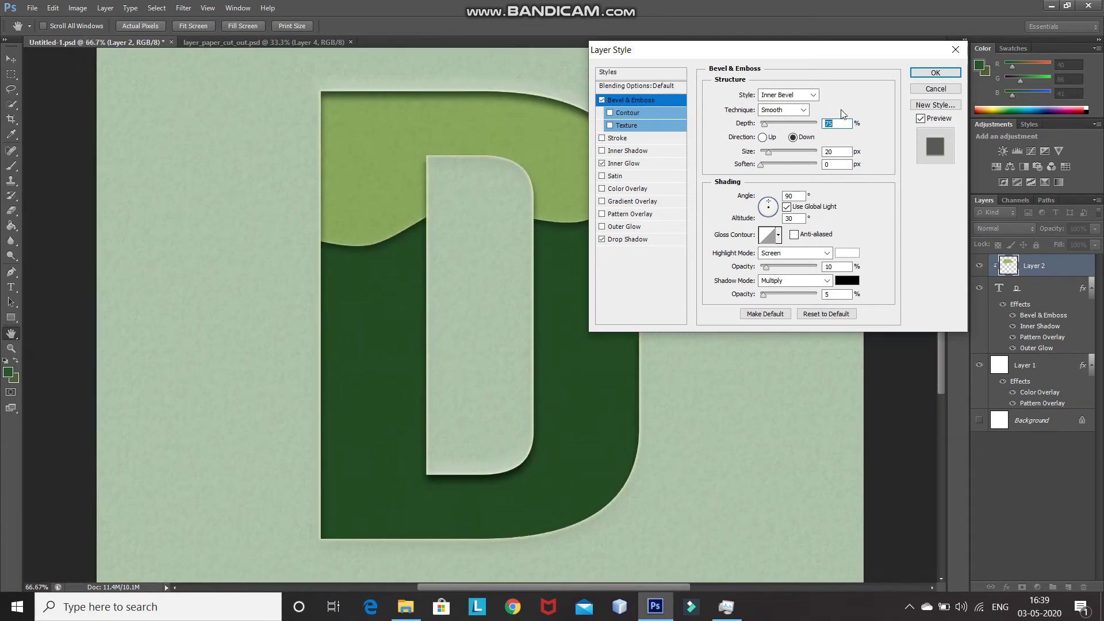
pyautogui.click(930, 74)
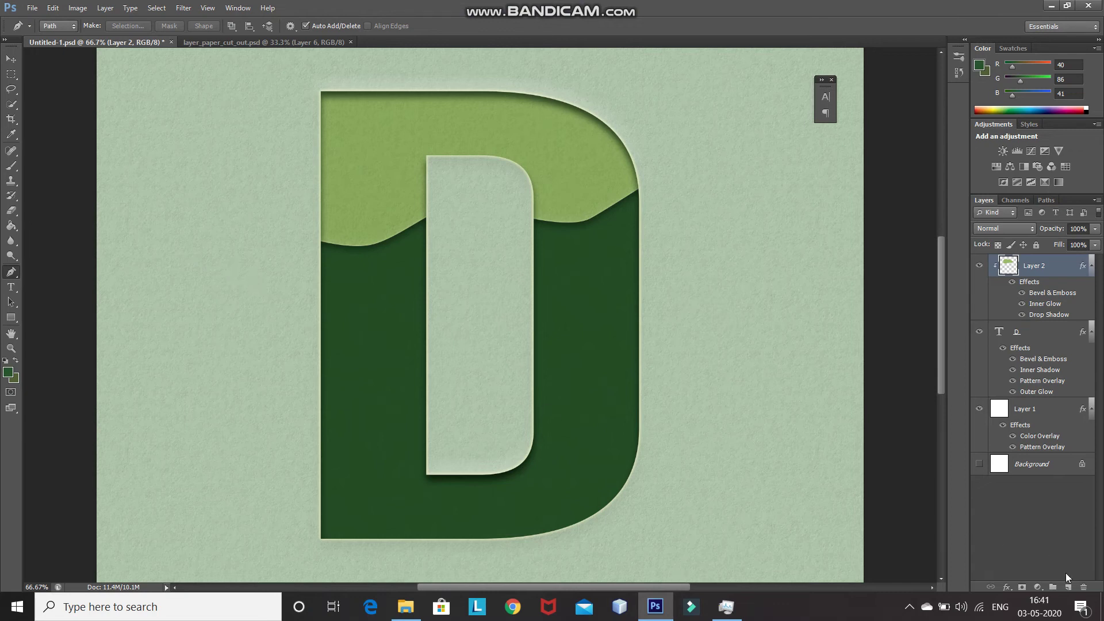
# Step: Add a clipped new layer between Layer 2 and the D, and draw a closed path whose wavy lower edge runs below the light green shape
pyautogui.click(1068, 588)
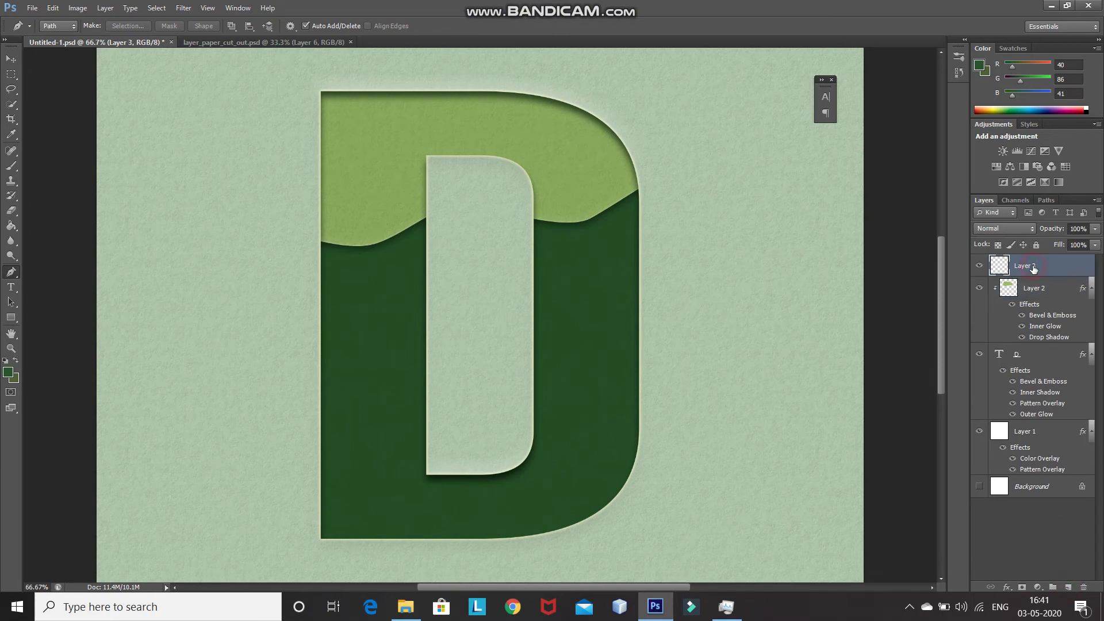
pyautogui.moveTo(1034, 269); pyautogui.dragTo(1030, 336)
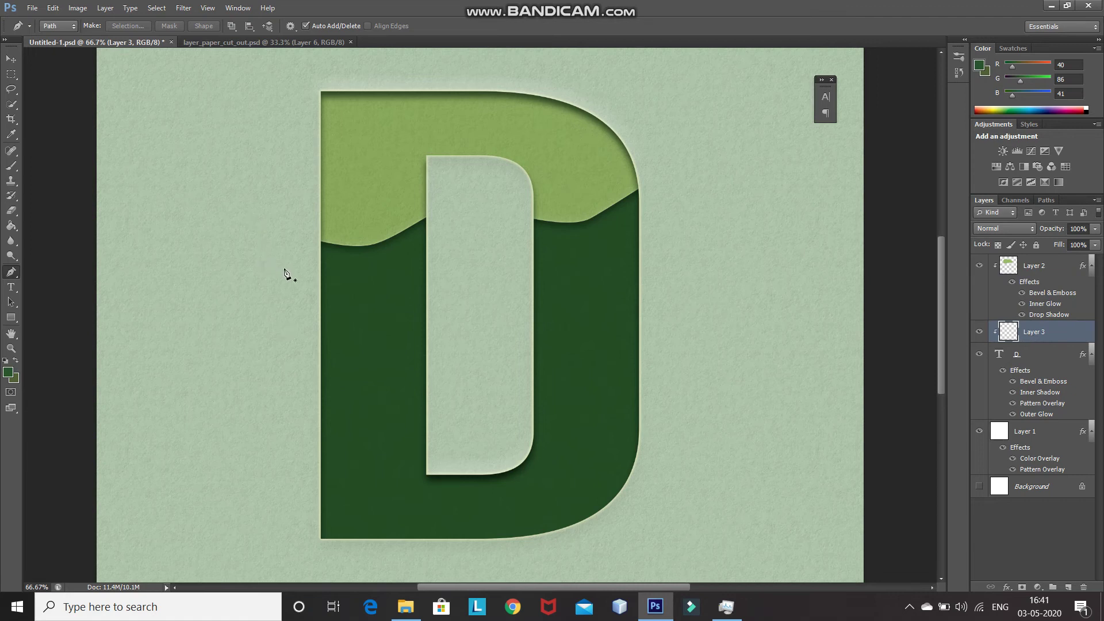
pyautogui.click(282, 289)
pyautogui.click(341, 293)
pyautogui.click(417, 292)
pyautogui.click(537, 268)
pyautogui.click(614, 301)
pyautogui.click(716, 171)
pyautogui.click(638, 91)
pyautogui.click(292, 73)
pyautogui.click(282, 288)
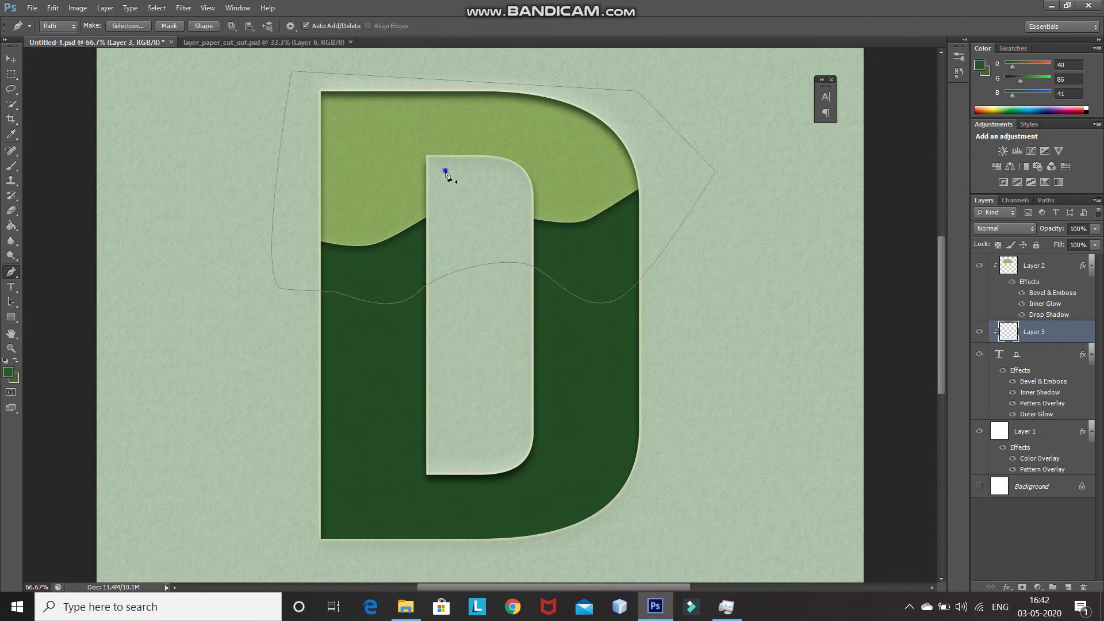
# Step: Fill the wavy path on Layer 3 with color #7b9850 and dismiss the path outline
pyautogui.rightClick(446, 171)
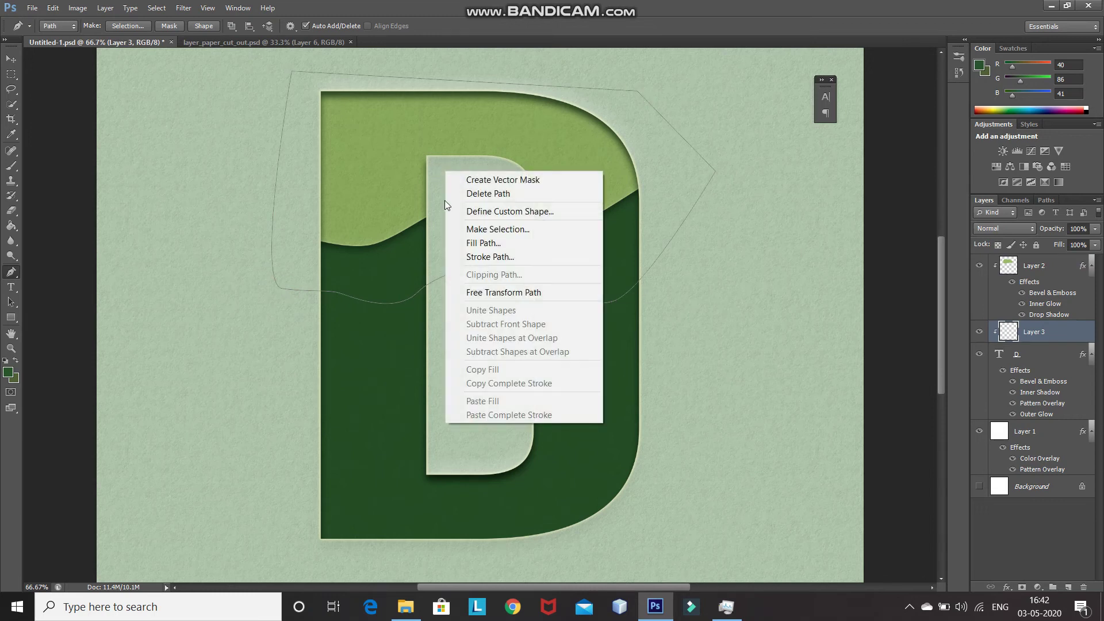
pyautogui.click(458, 243)
pyautogui.click(582, 173)
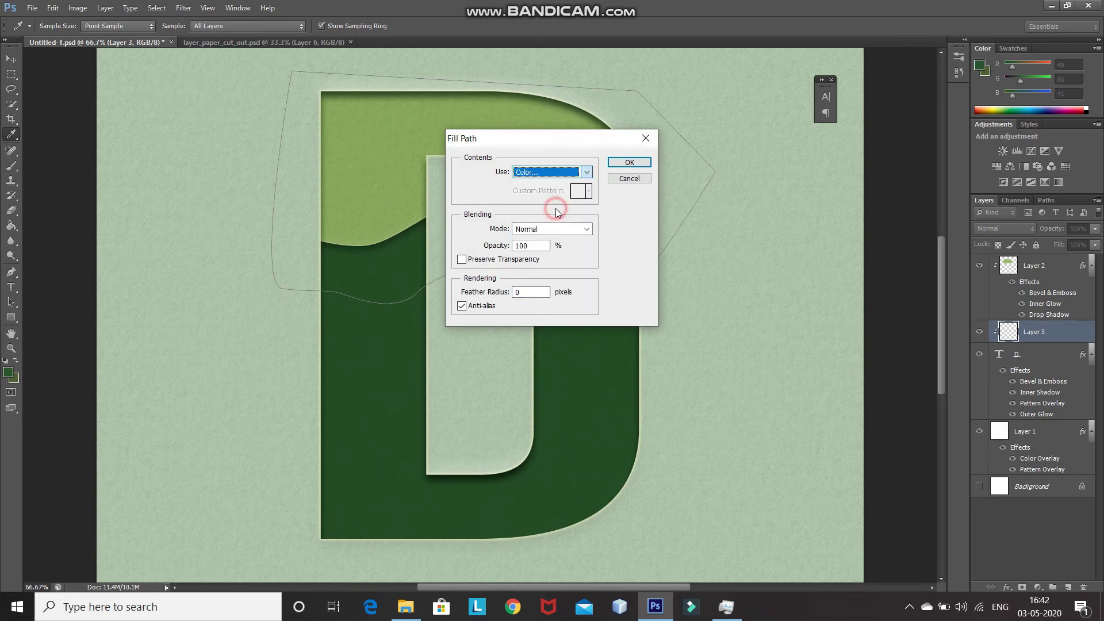
pyautogui.click(555, 208)
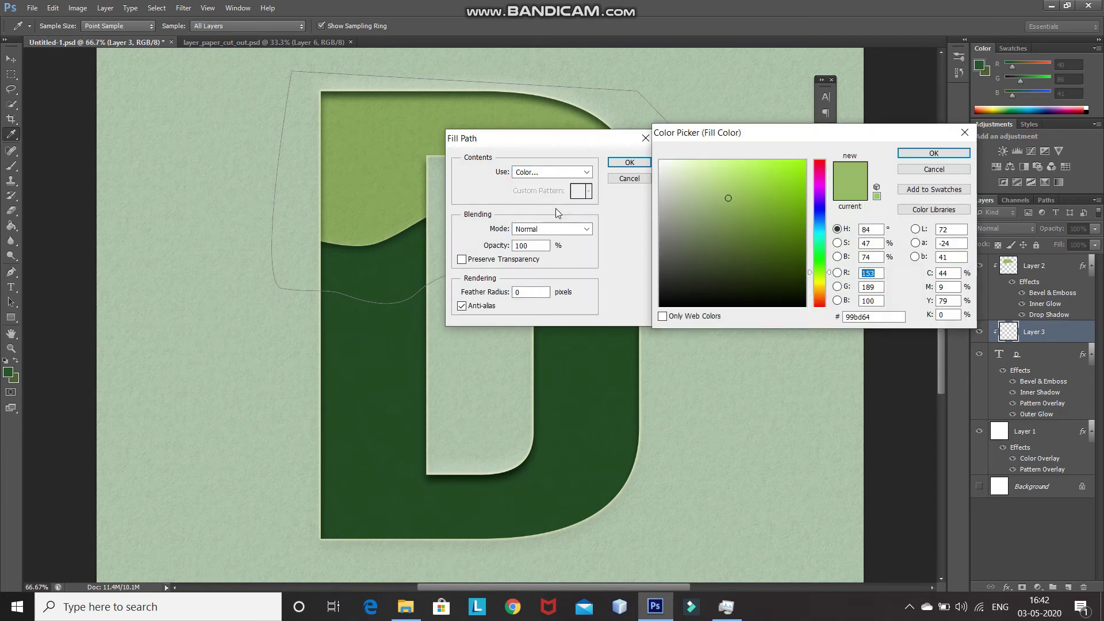
pyautogui.doubleClick(879, 317)
pyautogui.write('7b9850')
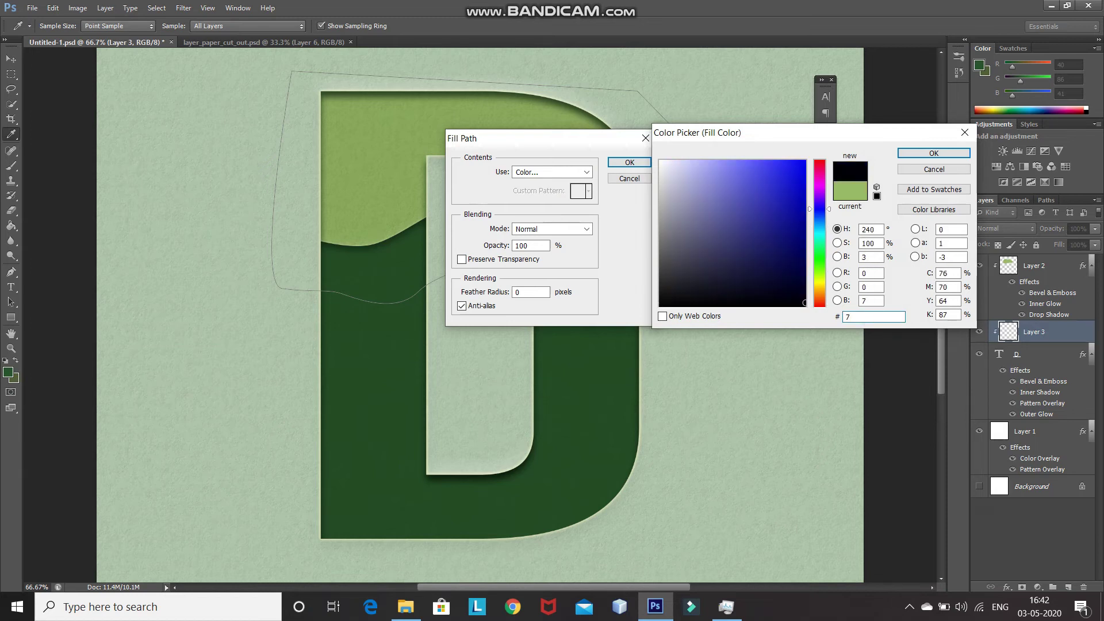
pyautogui.click(933, 154)
pyautogui.click(615, 165)
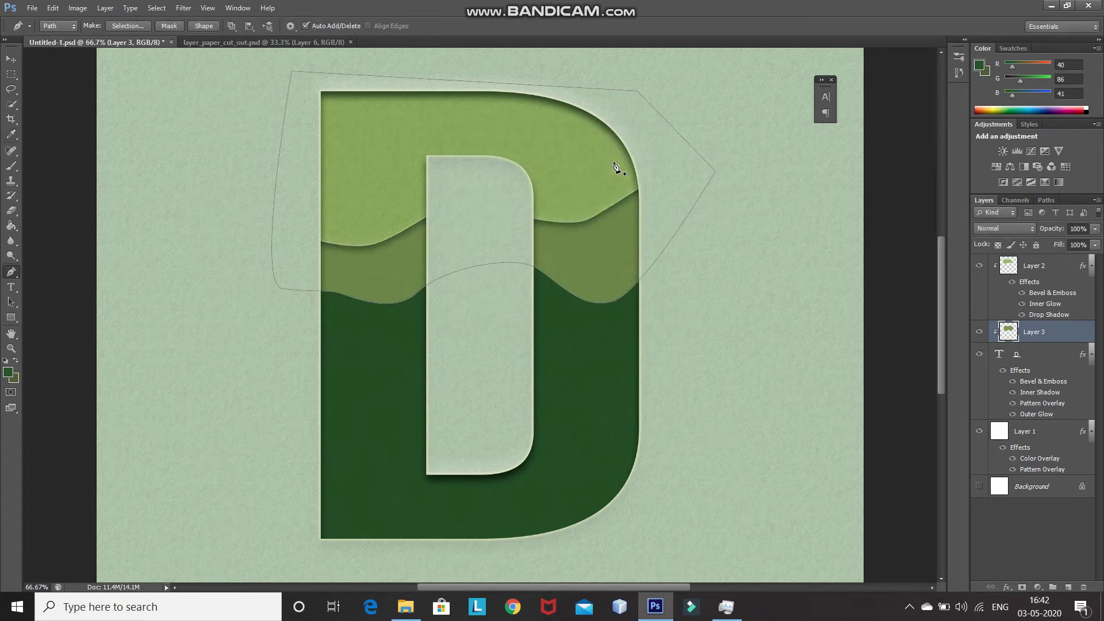
pyautogui.press('Return')
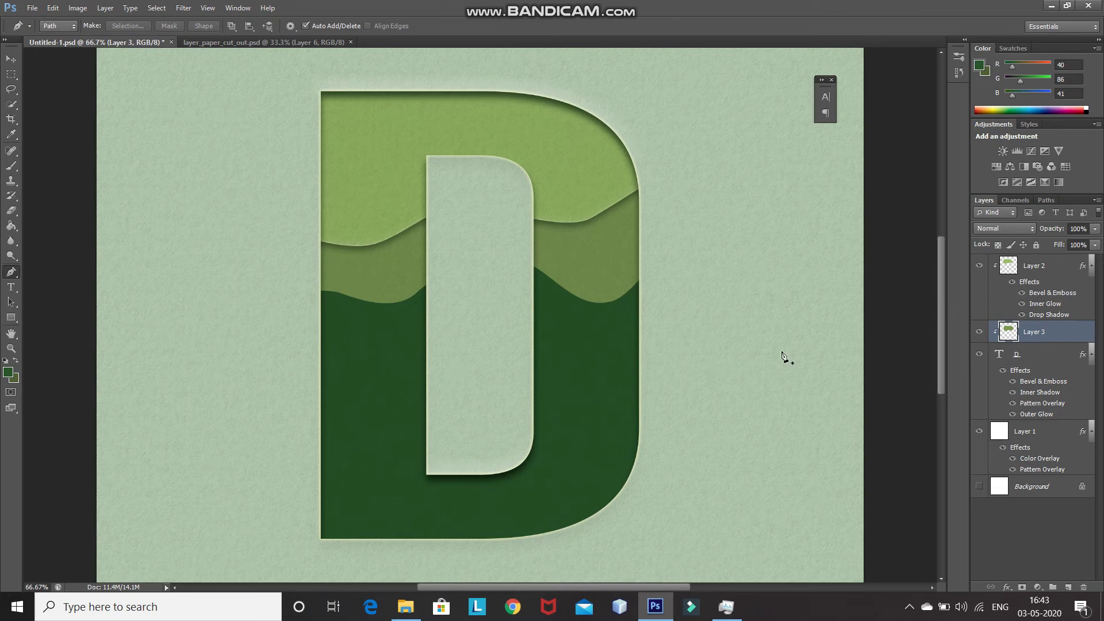
# Step: Copy the layer style from Layer 2 and paste it onto Layer 3
pyautogui.rightClick(1067, 270)
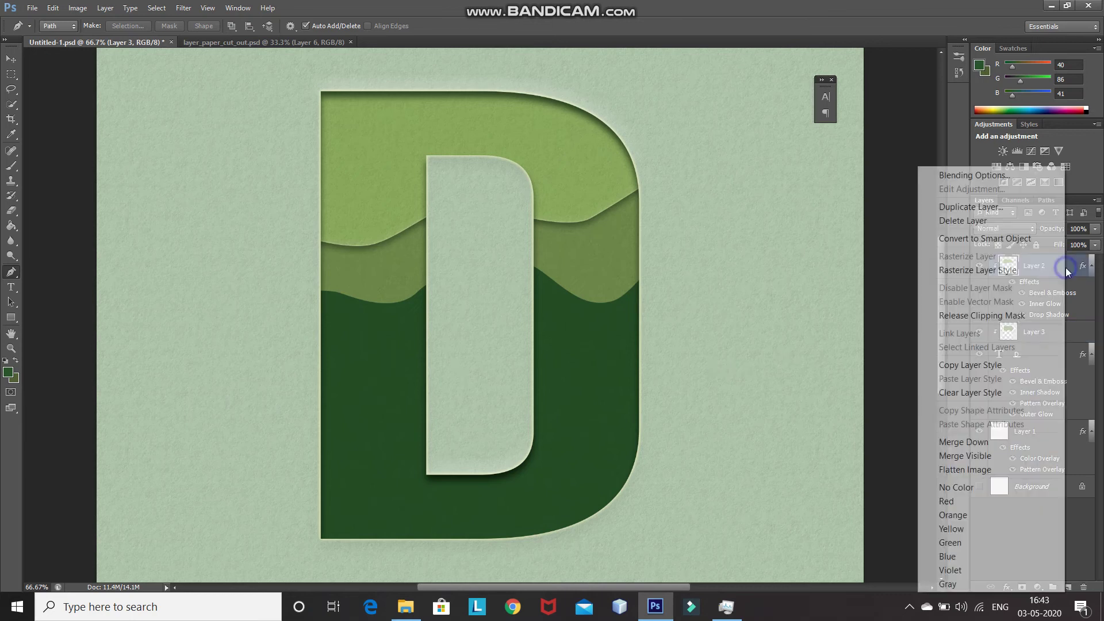
pyautogui.click(1011, 365)
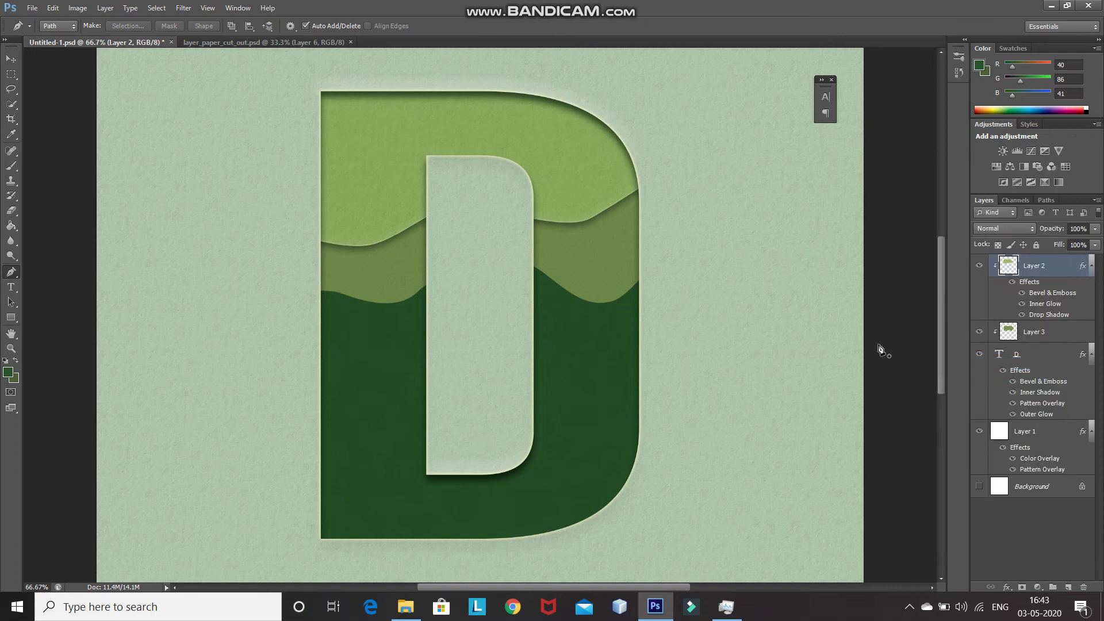
pyautogui.rightClick(1060, 340)
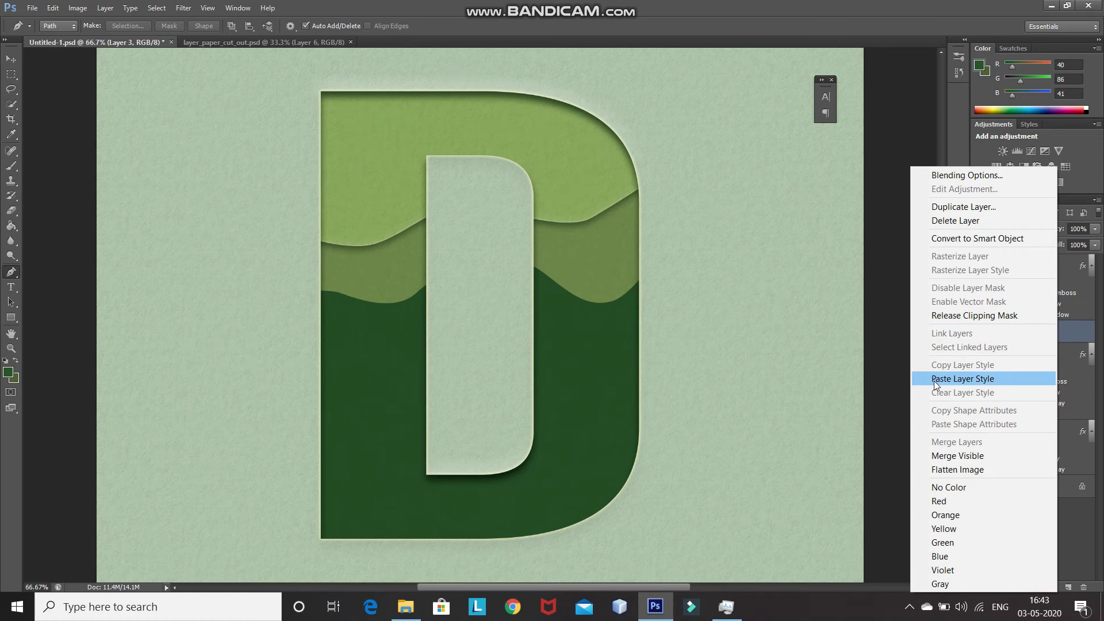
pyautogui.click(934, 379)
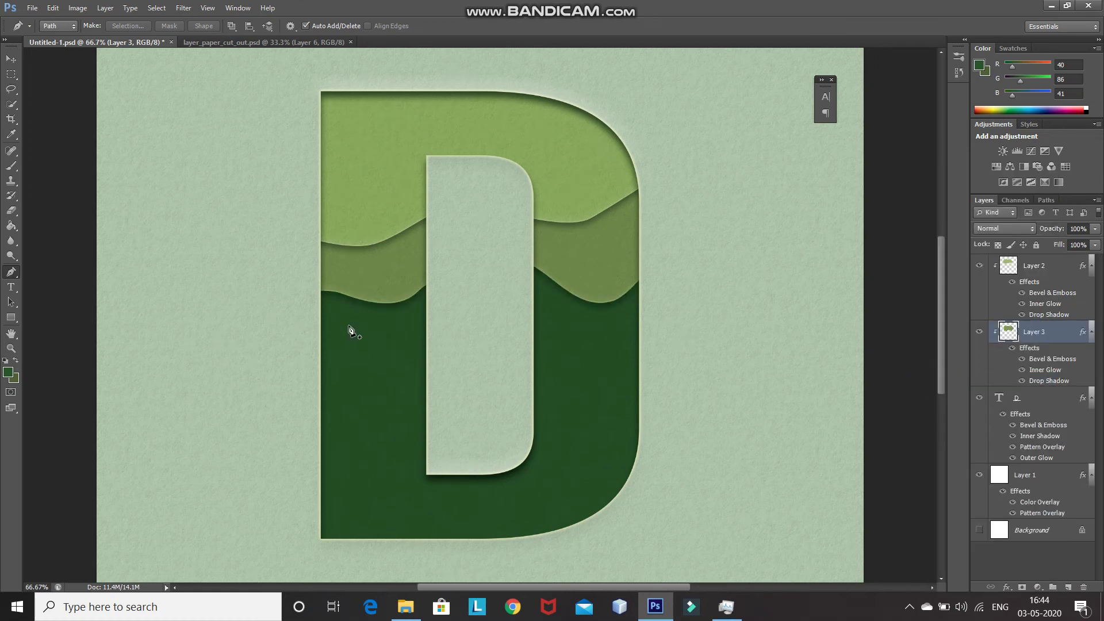
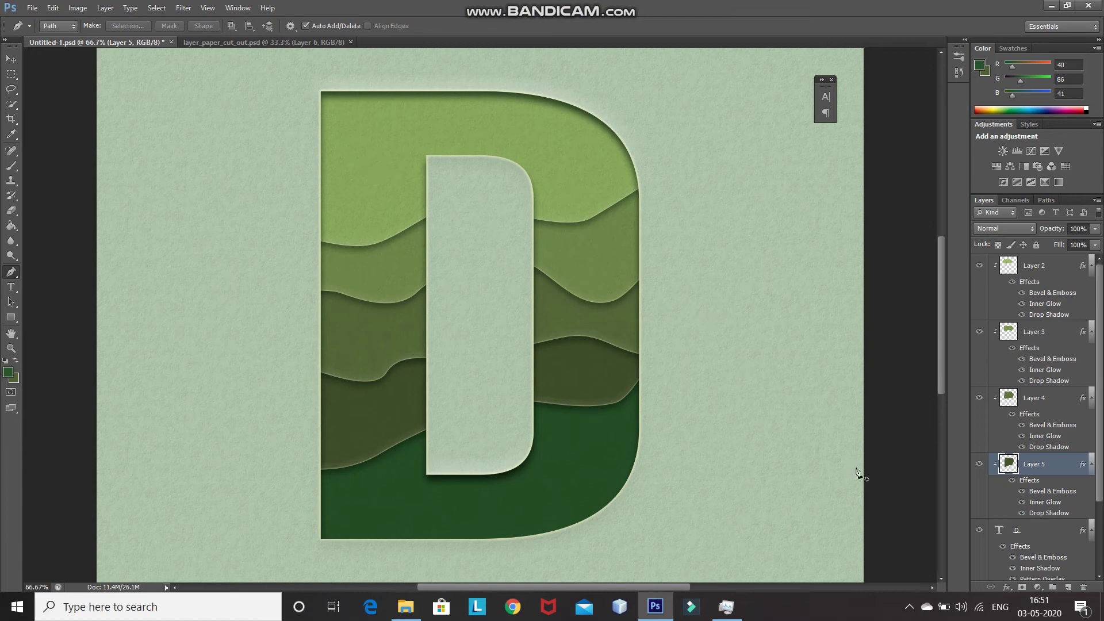
# Step: Add a layer mask to each of the four wavy shape layers, from Layer 5 up to Layer 2
pyautogui.click(1023, 587)
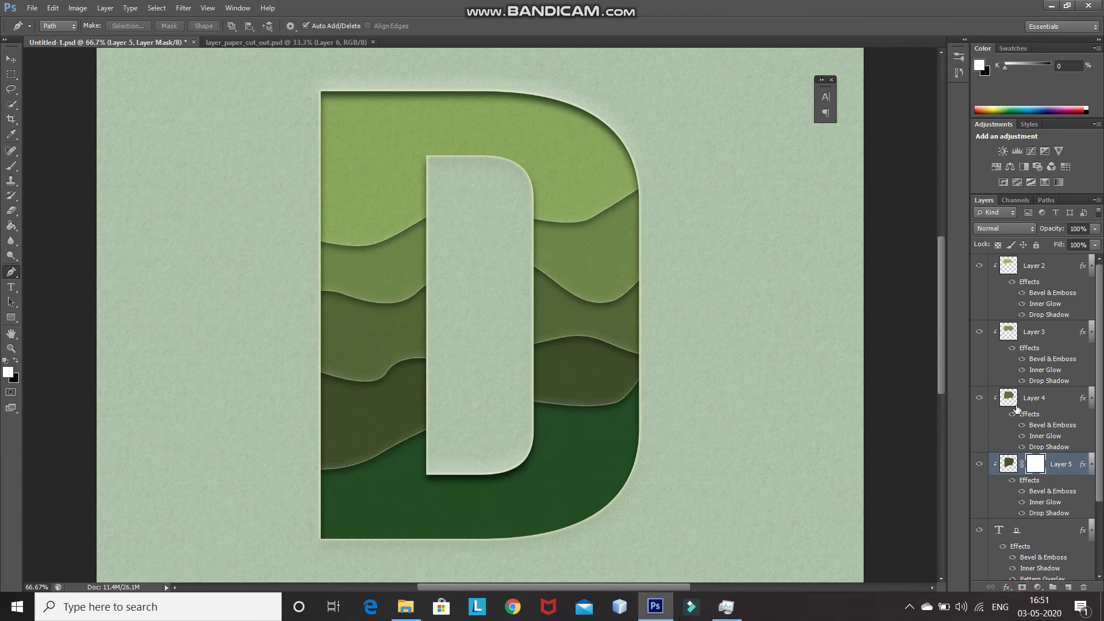
pyautogui.click(1034, 397)
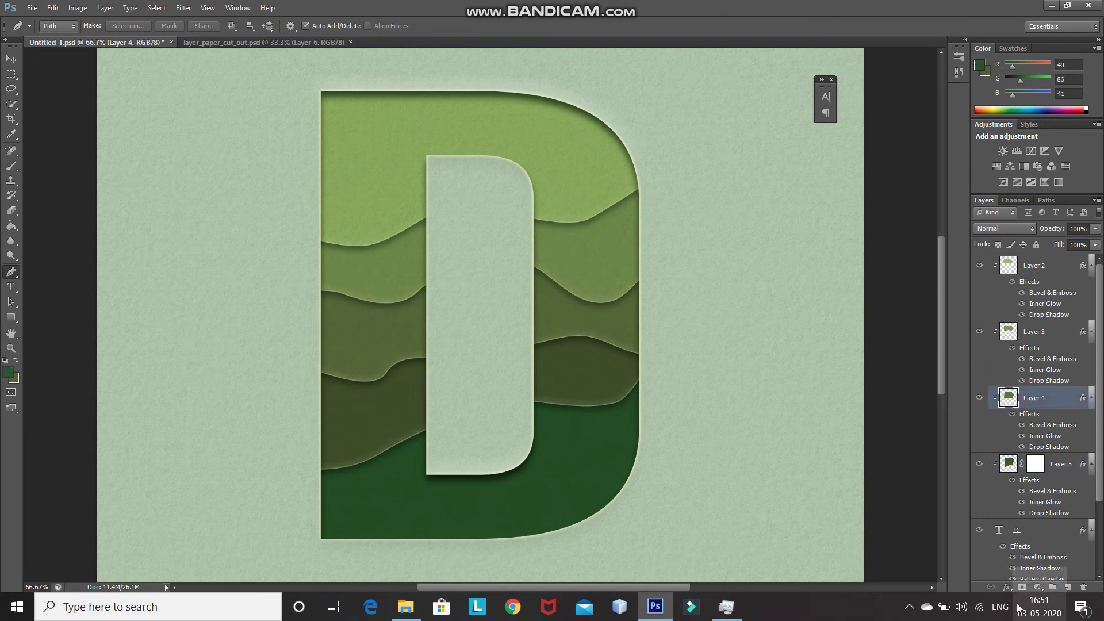
pyautogui.click(1022, 587)
pyautogui.click(1035, 334)
pyautogui.click(1023, 588)
pyautogui.click(1035, 266)
pyautogui.click(1024, 589)
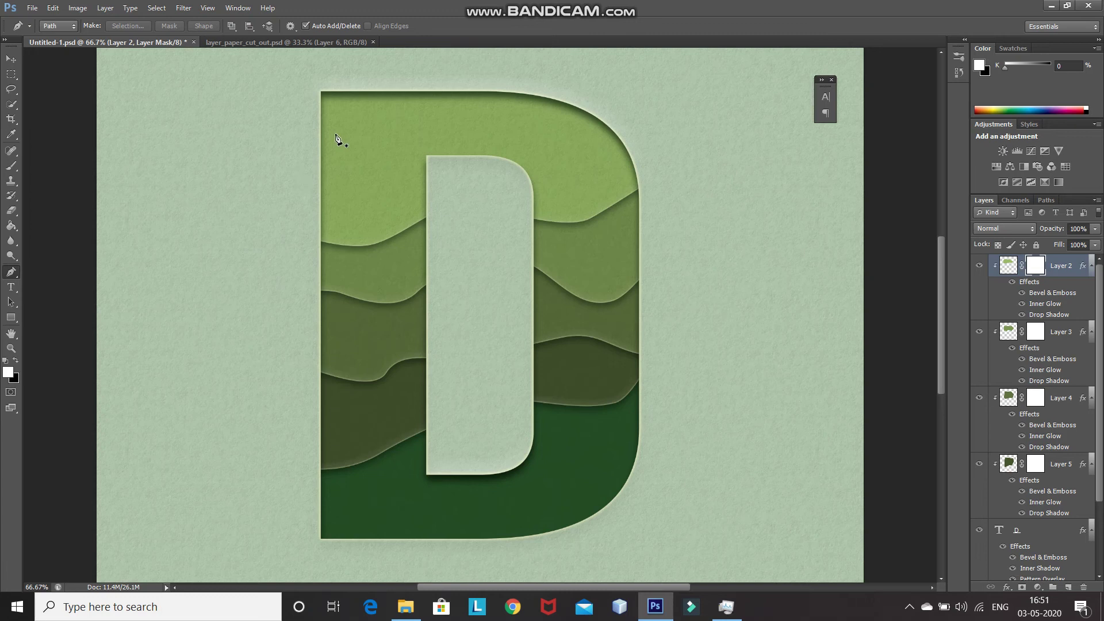
# Step: Draw a small closed rounded path in the upper-left part of the light green shape
pyautogui.click(362, 126)
pyautogui.click(395, 140)
pyautogui.moveTo(396, 175); pyautogui.dragTo(359, 198)
pyautogui.click(338, 169)
pyautogui.click(362, 126)
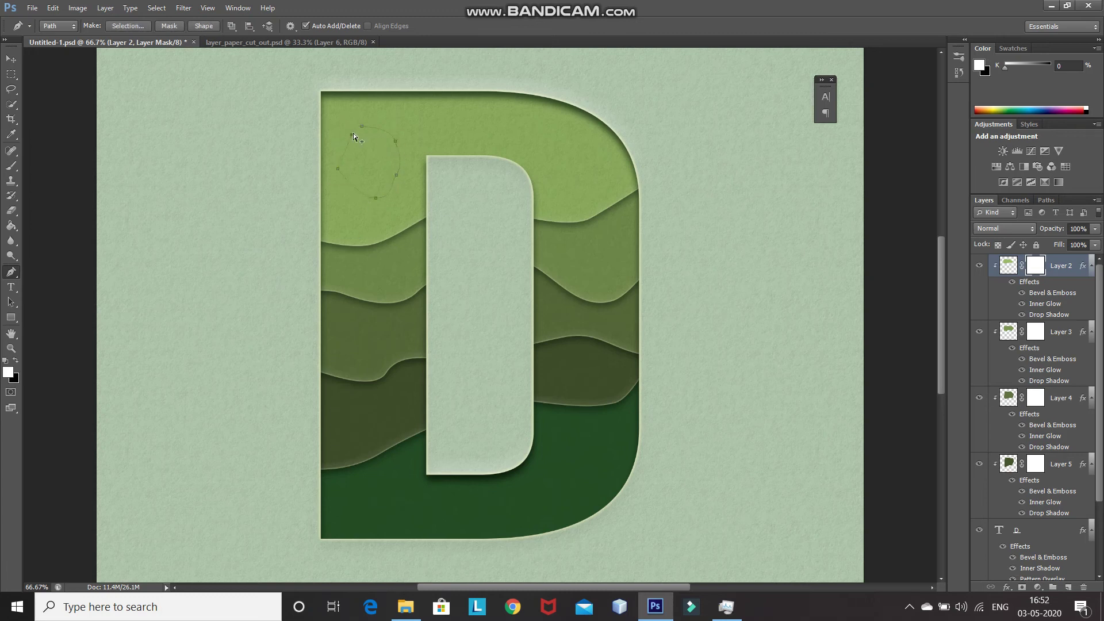
pyautogui.press('Return')
# Step: Turn the rounded path into a selection with 0 px feather and fill it with black (#000000) on Layer 2's mask
pyautogui.rightClick(345, 165)
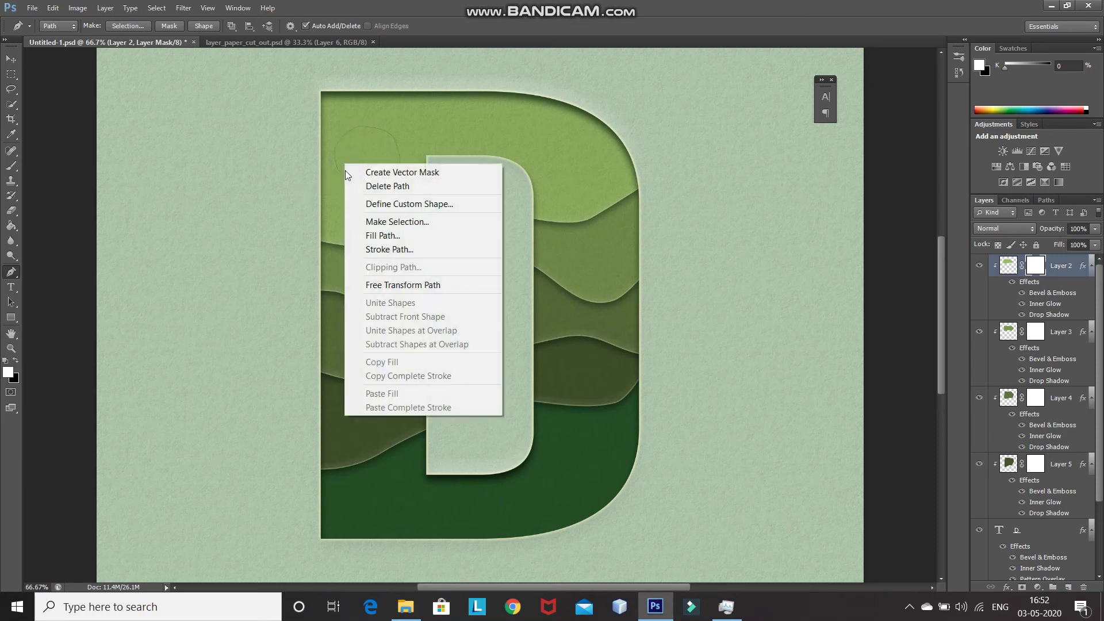
pyautogui.click(363, 223)
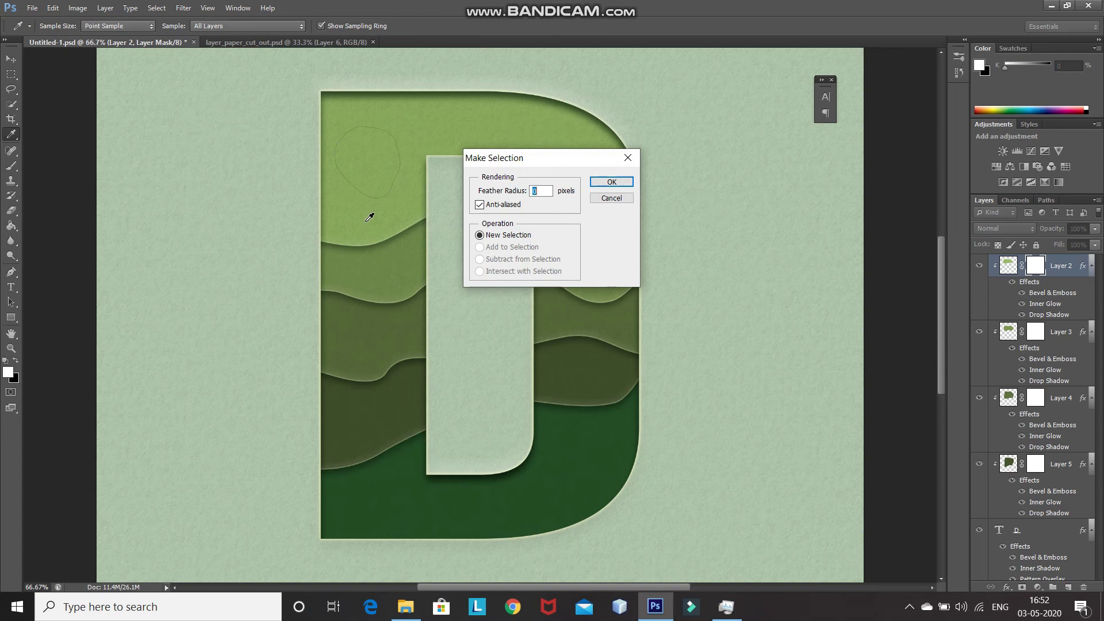
pyautogui.press('Return')
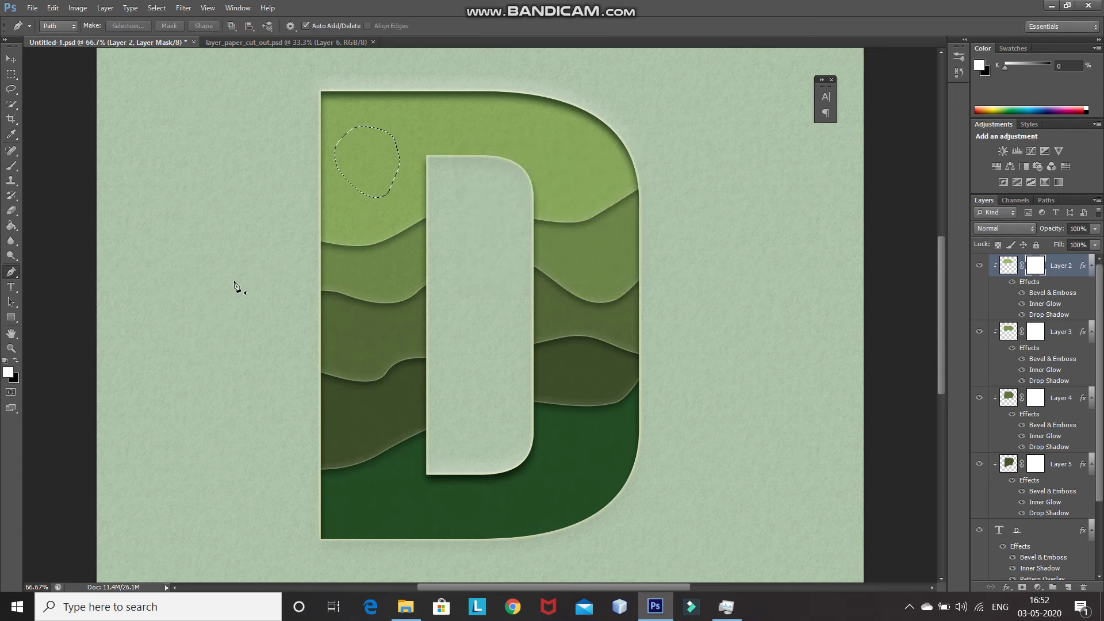
pyautogui.click(17, 362)
pyautogui.click(8, 371)
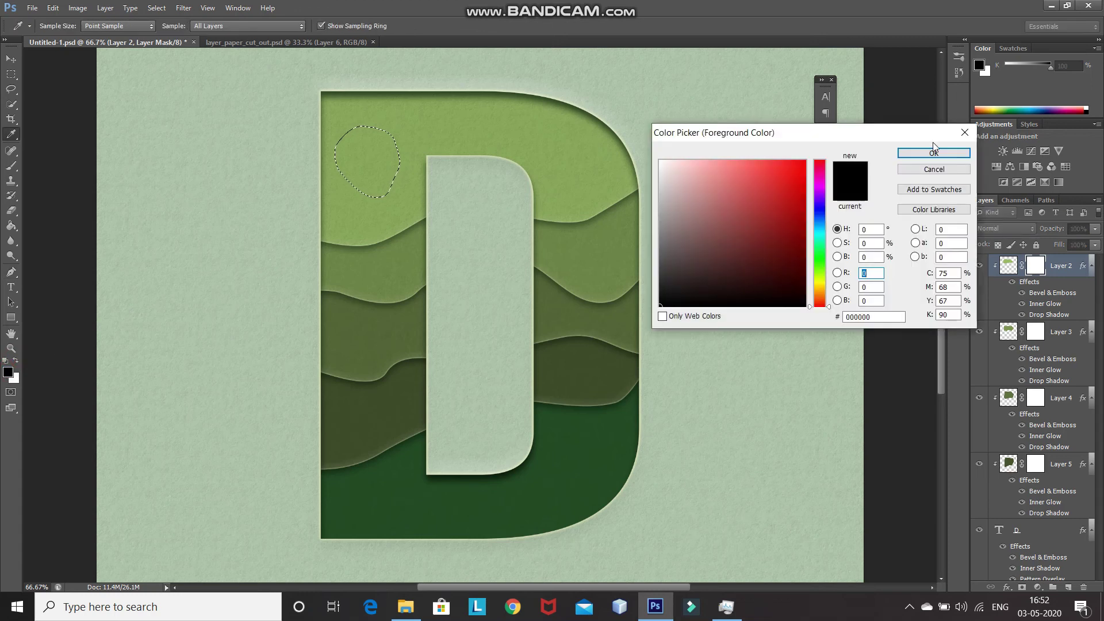
pyautogui.click(933, 152)
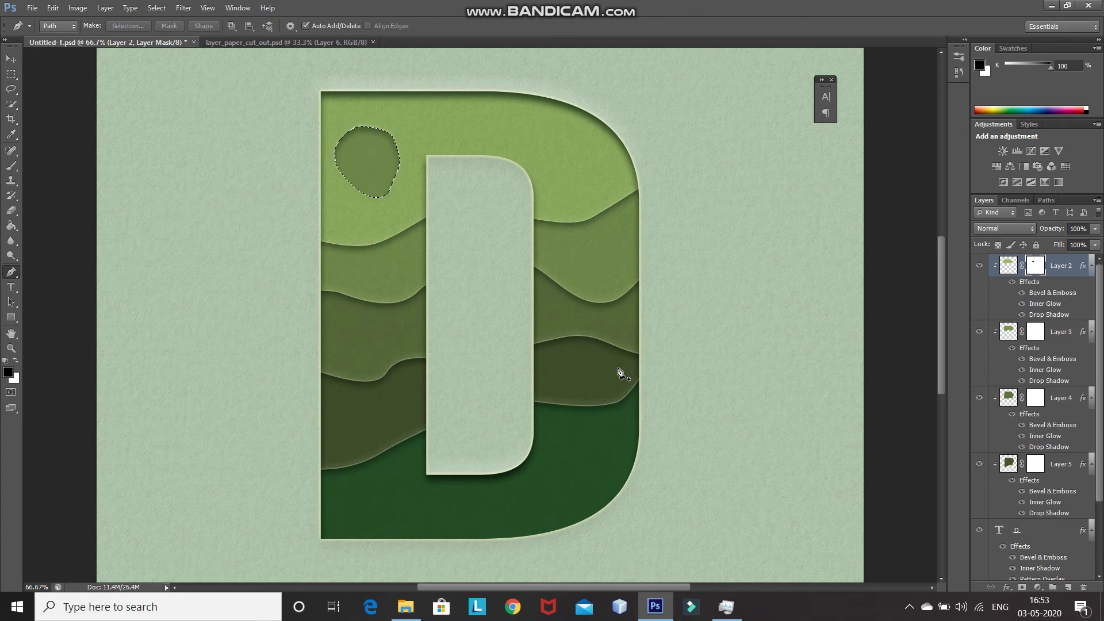
# Step: Contract the rounded selection by 20 pixels and fill it with black on Layer 3's mask
pyautogui.click(1036, 337)
pyautogui.click(158, 7)
pyautogui.moveTo(178, 170)
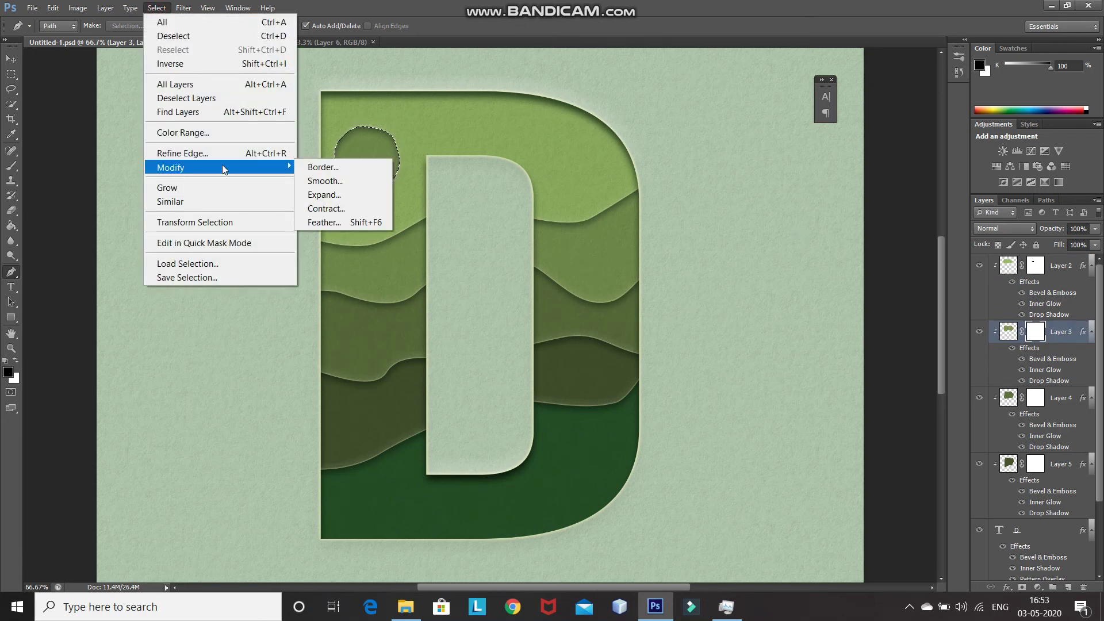
pyautogui.click(313, 208)
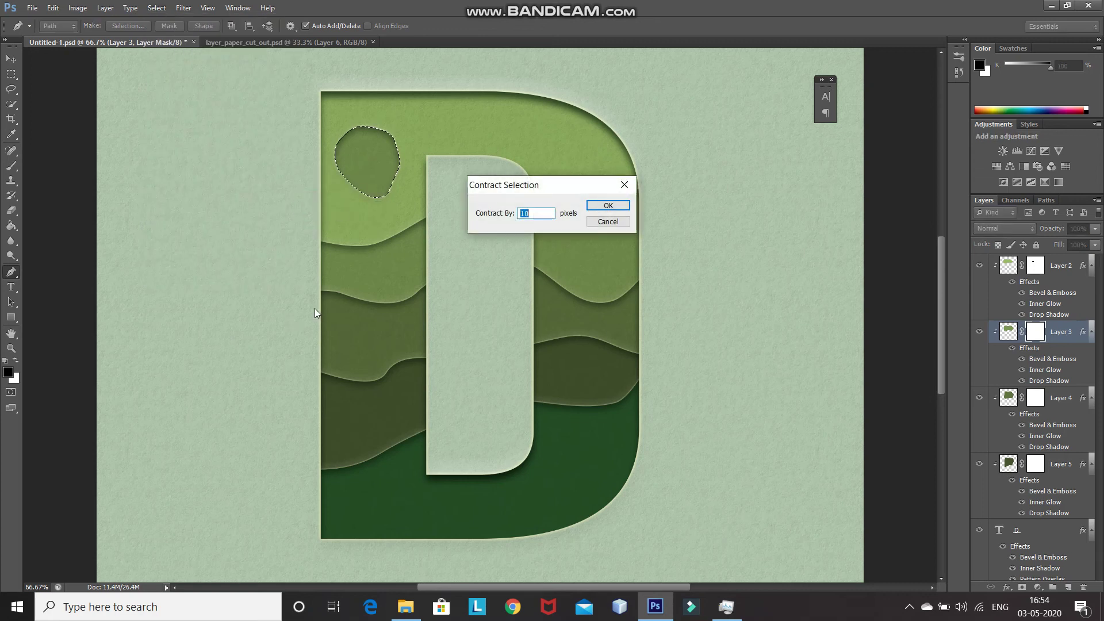
pyautogui.press('BackSpace')
pyautogui.write('20')
pyautogui.press('Return')
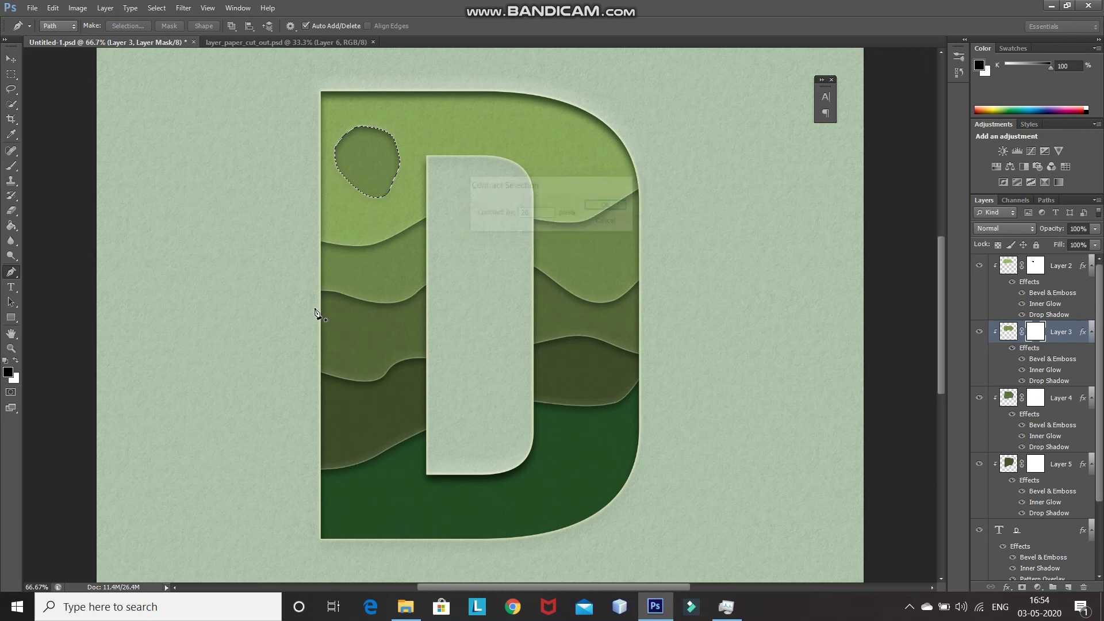
pyautogui.press('alt')
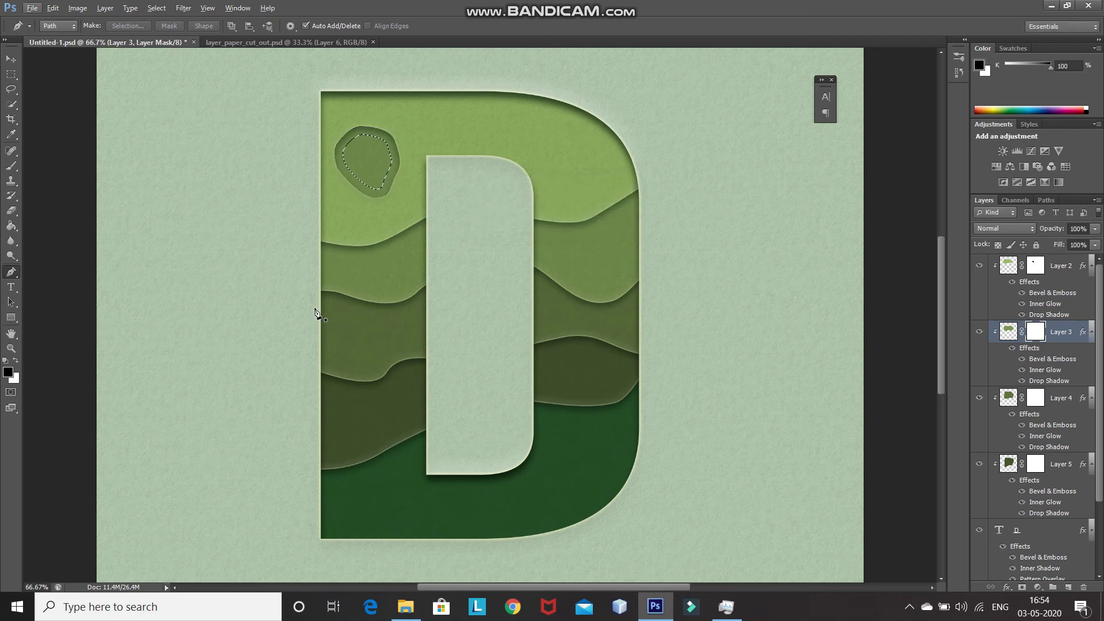
pyautogui.press('alt')
pyautogui.hotkey('alt', 'BackSpace')
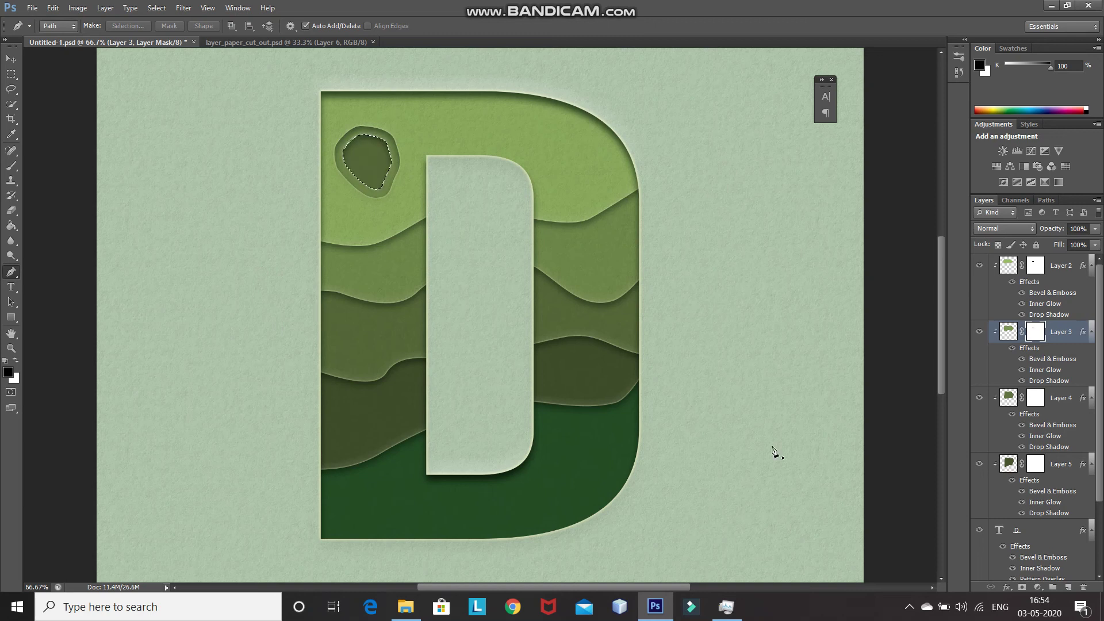
# Step: Contract the selection by another 20 pixels and fill it with black on Layer 4's mask
pyautogui.click(1035, 400)
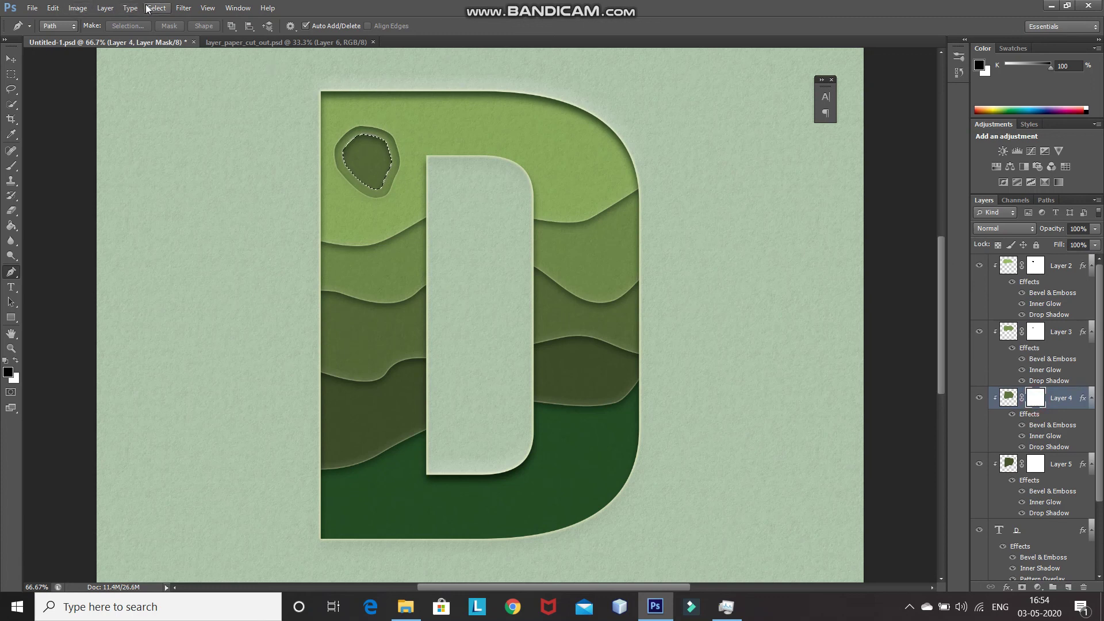
pyautogui.click(148, 7)
pyautogui.moveTo(264, 168)
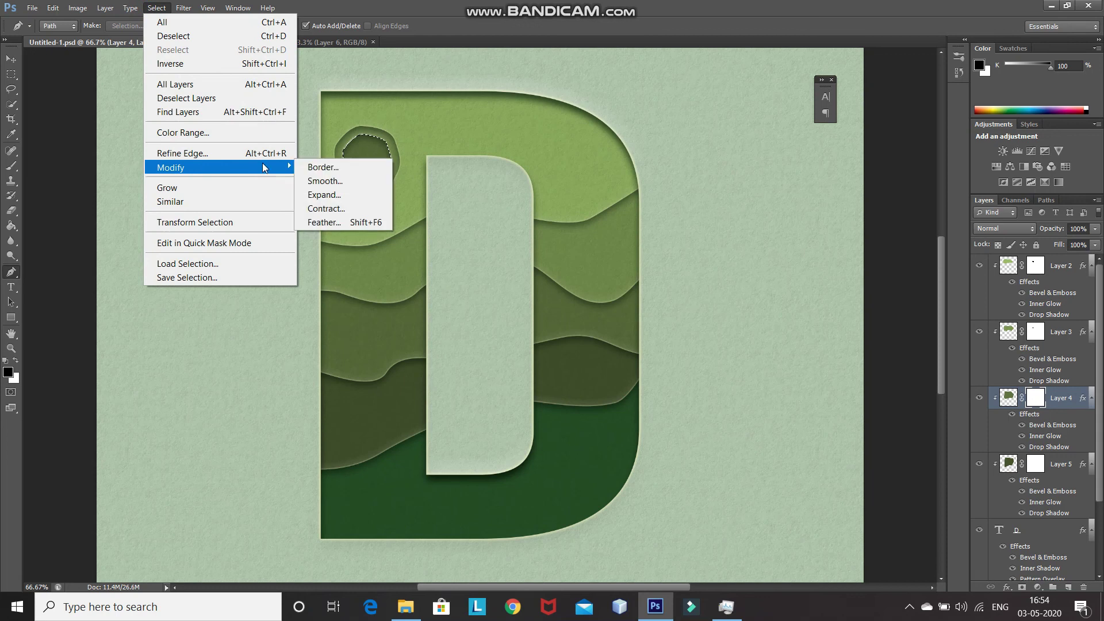
pyautogui.click(333, 210)
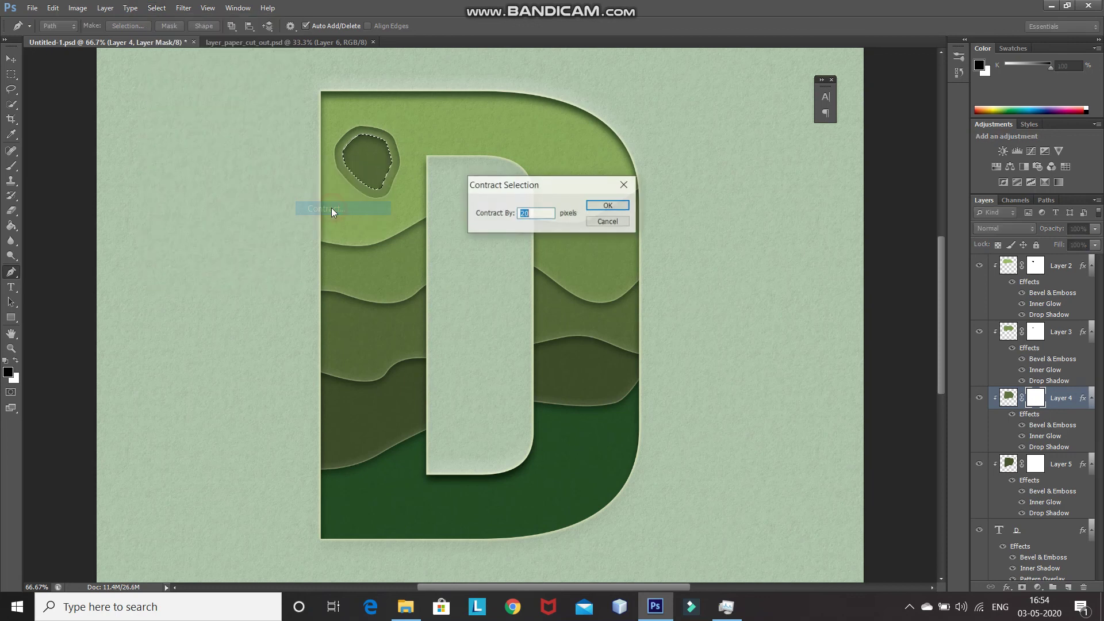
pyautogui.click(598, 206)
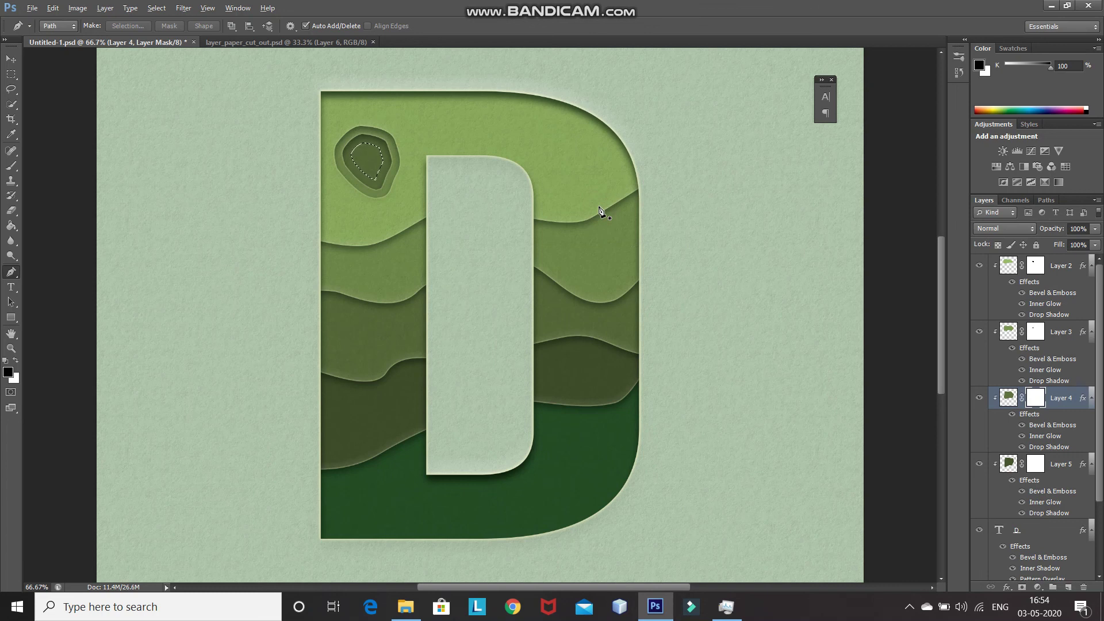
pyautogui.hotkey('alt', 'BackSpace')
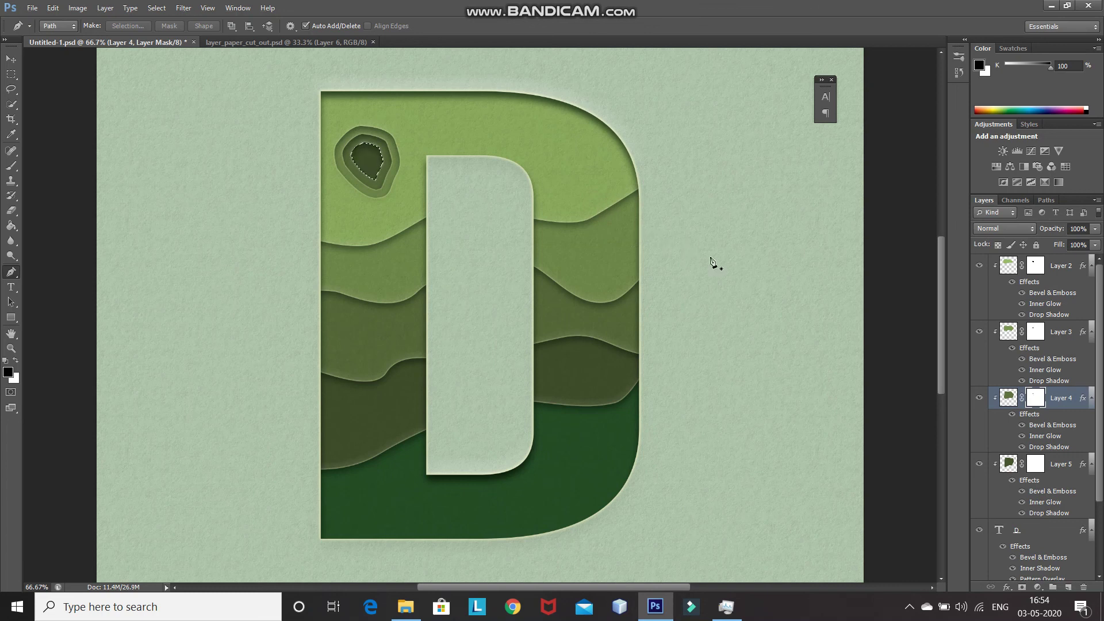
# Step: Contract the selection by 20 pixels once more, fill it on Layer 5's mask to expose the dark green base, and deselect
pyautogui.click(1036, 465)
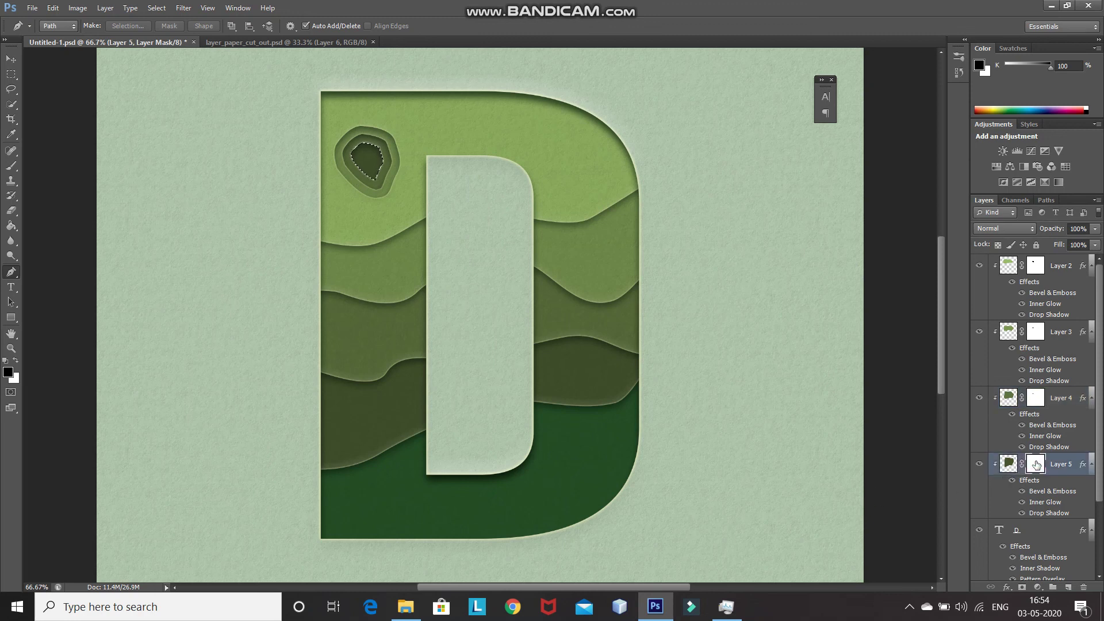
pyautogui.click(157, 8)
pyautogui.moveTo(193, 168)
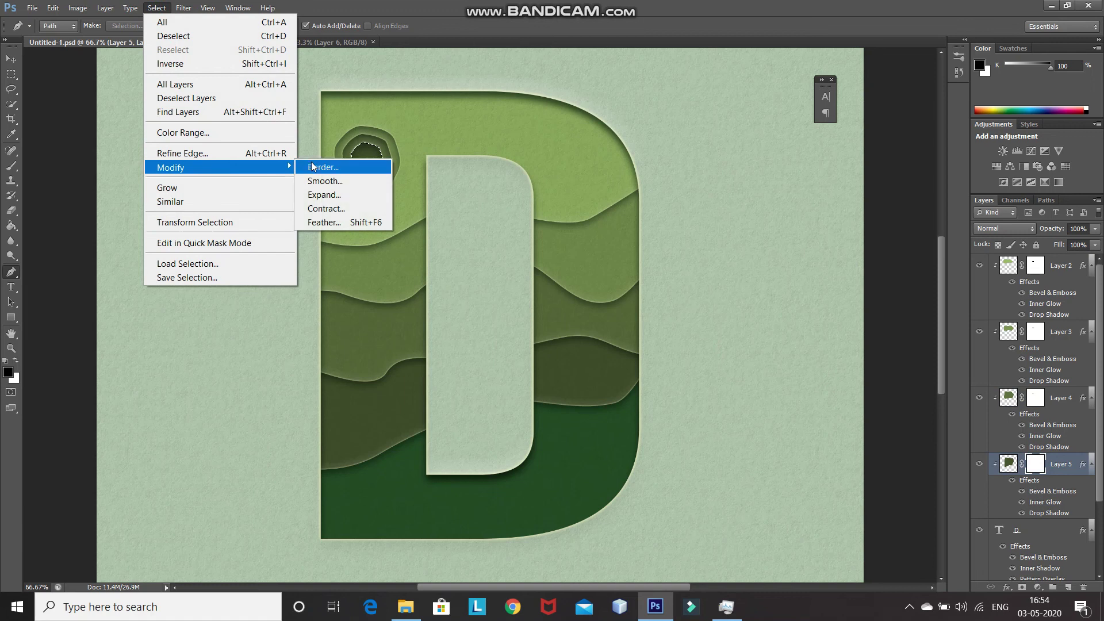
pyautogui.click(315, 207)
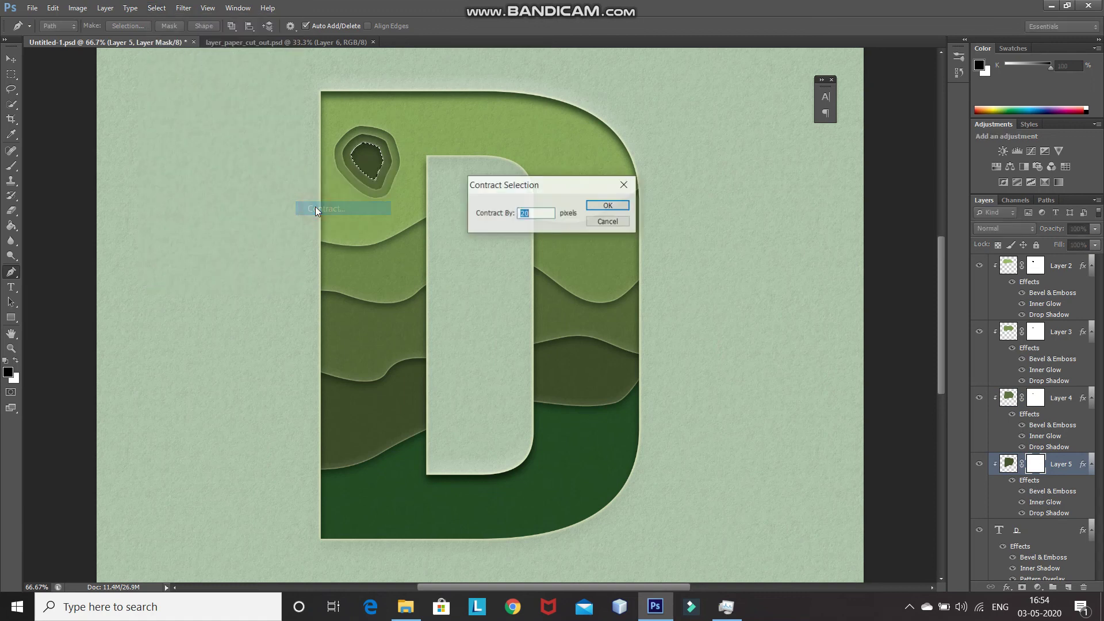
pyautogui.press('Return')
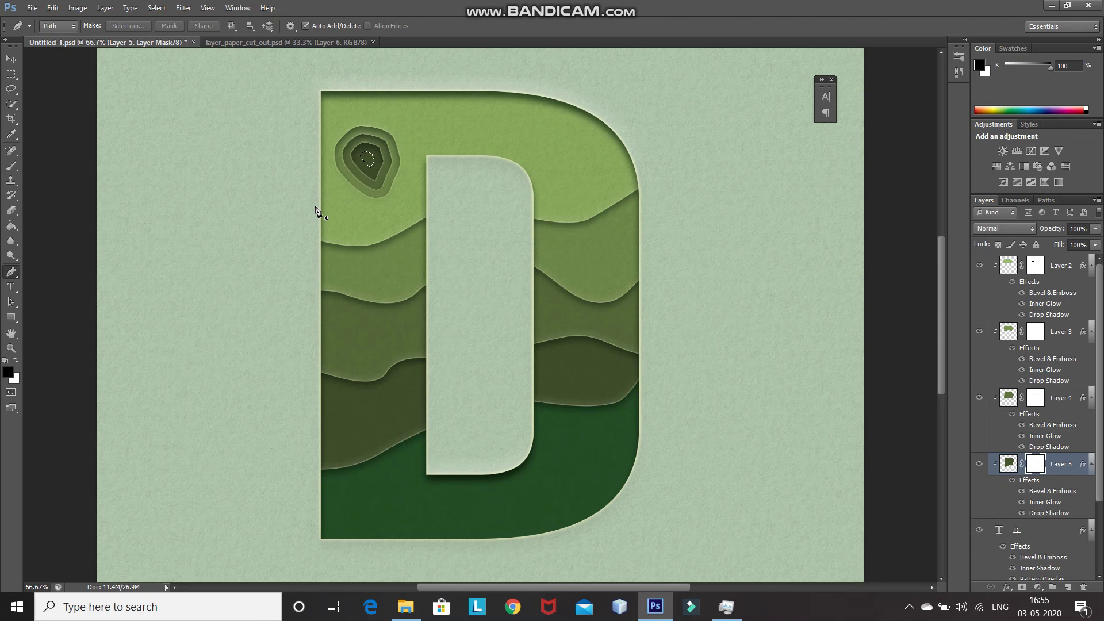
pyautogui.hotkey('ctrl', 'BackSpace')
pyautogui.hotkey('ctrl', 'd')
# Step: Draw a small closed rounded path on the right part of the second green band and turn it into a selection
pyautogui.click(1036, 267)
pyautogui.click(582, 242)
pyautogui.click(611, 246)
pyautogui.click(608, 272)
pyautogui.click(597, 275)
pyautogui.click(580, 268)
pyautogui.rightClick(598, 257)
pyautogui.click(617, 320)
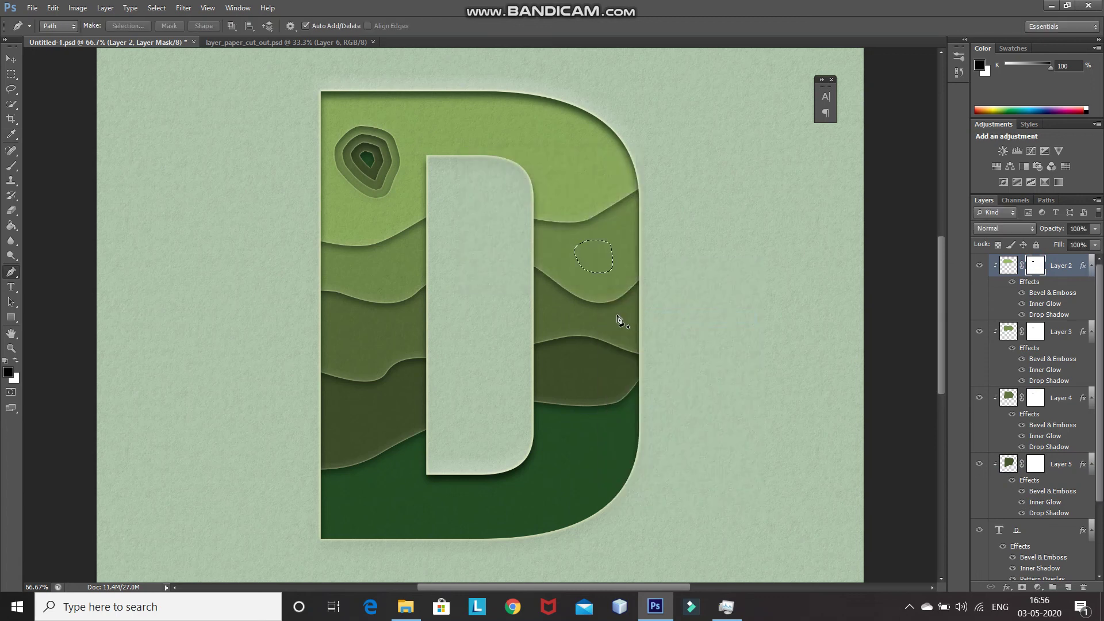
# Step: Fill the small rounded selection with black on Layer 3's mask and a contracted version of it on Layer 4's mask
pyautogui.click(1036, 332)
pyautogui.click(1036, 398)
pyautogui.click(157, 8)
pyautogui.moveTo(173, 168)
pyautogui.click(326, 208)
pyautogui.press('Return')
pyautogui.click(156, 7)
pyautogui.click(326, 208)
pyautogui.press('Return')
# Step: Fill the further contracted selection with black on Layer 5's mask and deselect
pyautogui.click(1036, 464)
pyautogui.click(157, 7)
pyautogui.click(326, 208)
pyautogui.press('Return')
pyautogui.hotkey('ctrl', 'd')
# Step: Draw a small closed teardrop-like path in the upper-right part of the light green shape and turn it into a selection
pyautogui.click(569, 130)
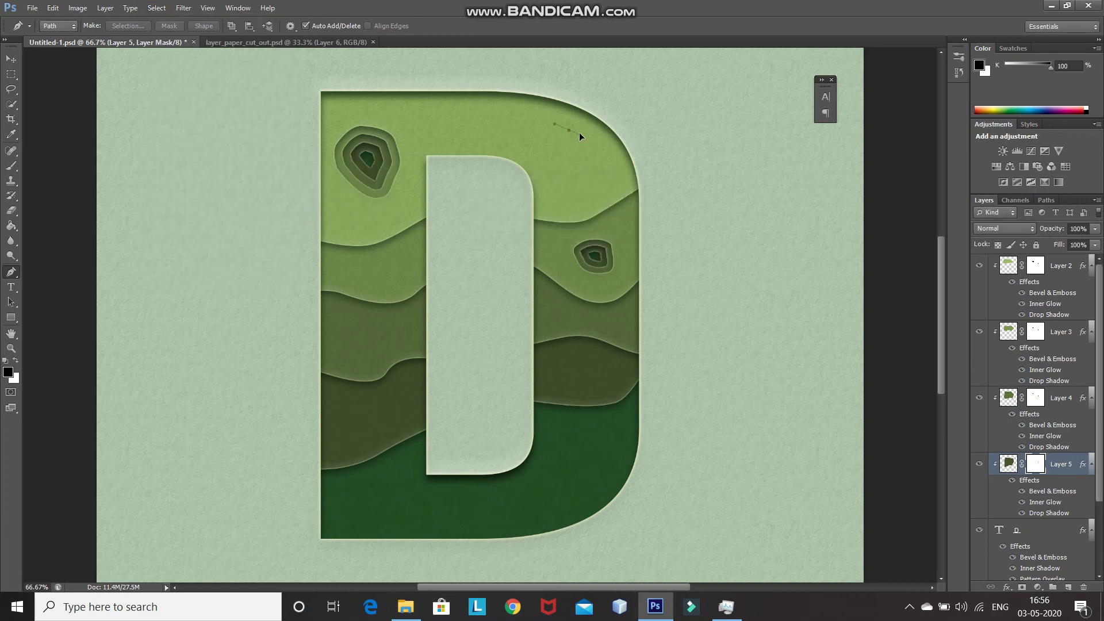
pyautogui.moveTo(600, 150); pyautogui.dragTo(588, 185)
pyautogui.moveTo(558, 151); pyautogui.dragTo(562, 160)
pyautogui.click(569, 131)
pyautogui.rightClick(572, 139)
pyautogui.click(607, 204)
# Step: Fill the teardrop-like selection with black on Layer 2's mask and contract the selection
pyautogui.click(1036, 266)
pyautogui.click(156, 8)
pyautogui.moveTo(173, 167)
pyautogui.click(326, 208)
pyautogui.press('Return')
# Step: Fill the progressively contracted selection with black on the masks of Layers 3, 4 and 5, and deselect
pyautogui.click(1036, 332)
pyautogui.click(156, 7)
pyautogui.click(322, 209)
pyautogui.press('Return')
pyautogui.click(1036, 397)
pyautogui.click(157, 7)
pyautogui.click(1031, 465)
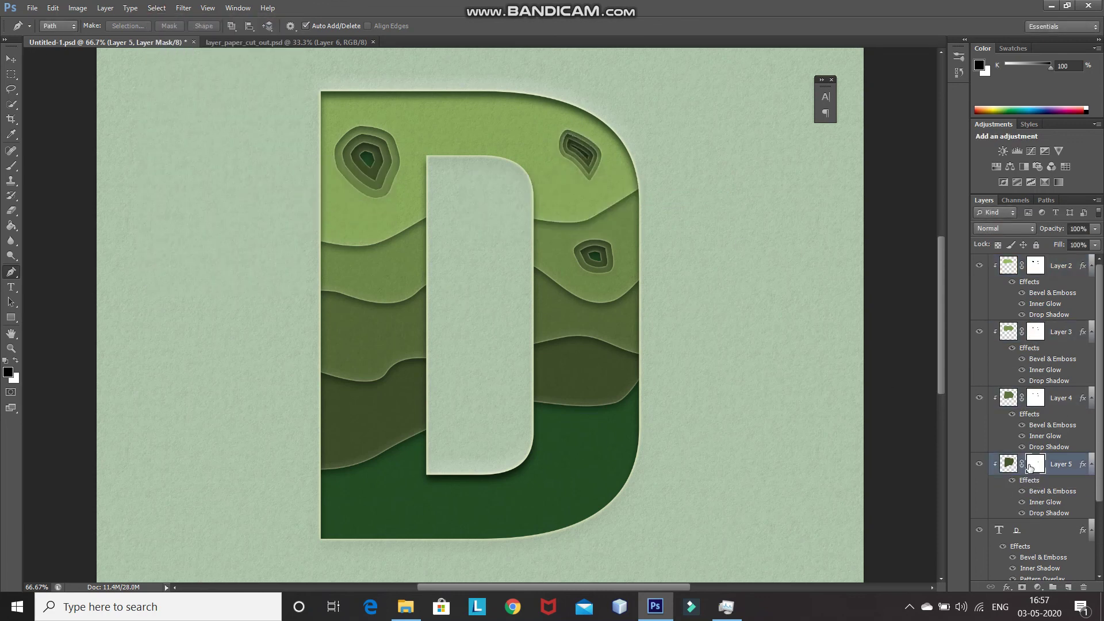
# Step: Examine the nested holes and wavy layers inside the letter D up close and as a whole
pyautogui.hotkey('ctrl', '+')
pyautogui.moveTo(943, 295); pyautogui.dragTo(941, 322)
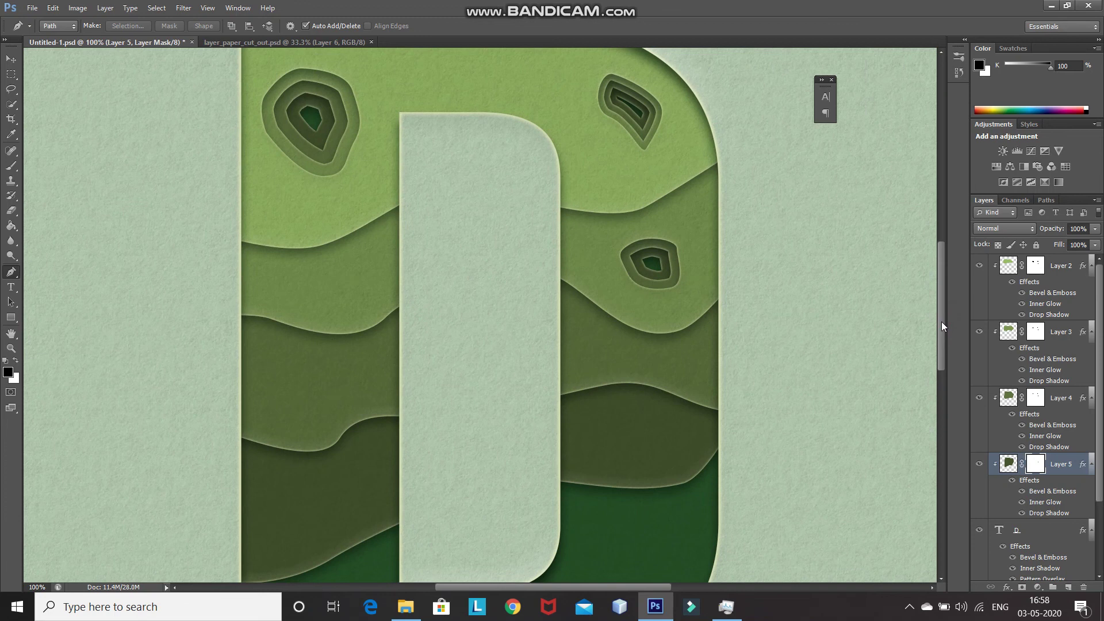
pyautogui.hotkey('ctrl', '-')
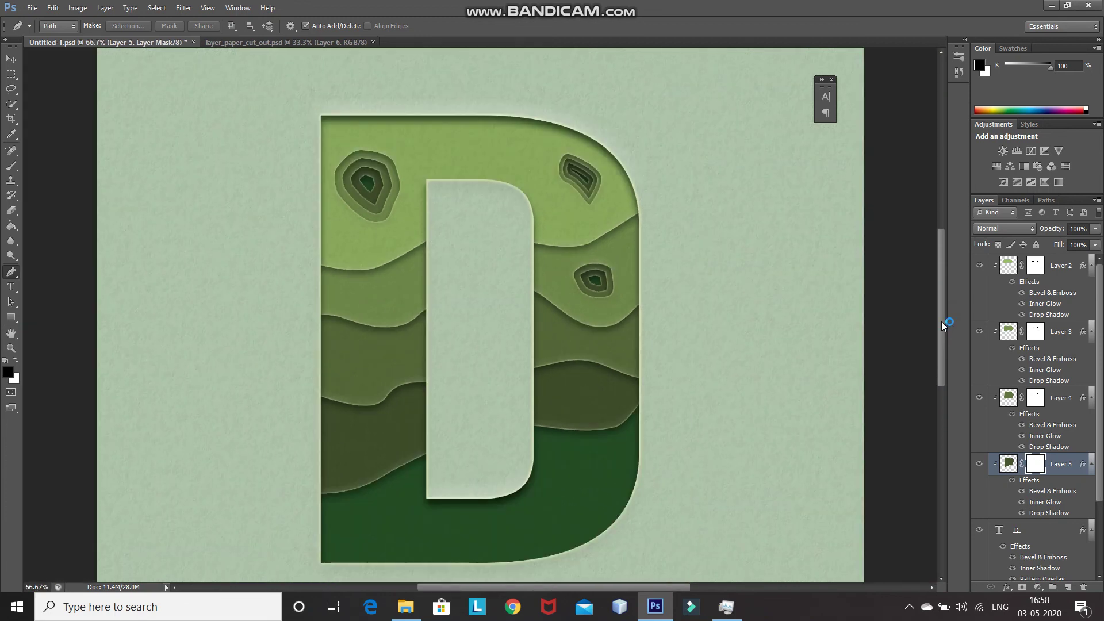
pyautogui.scroll(-4, 942, 326)
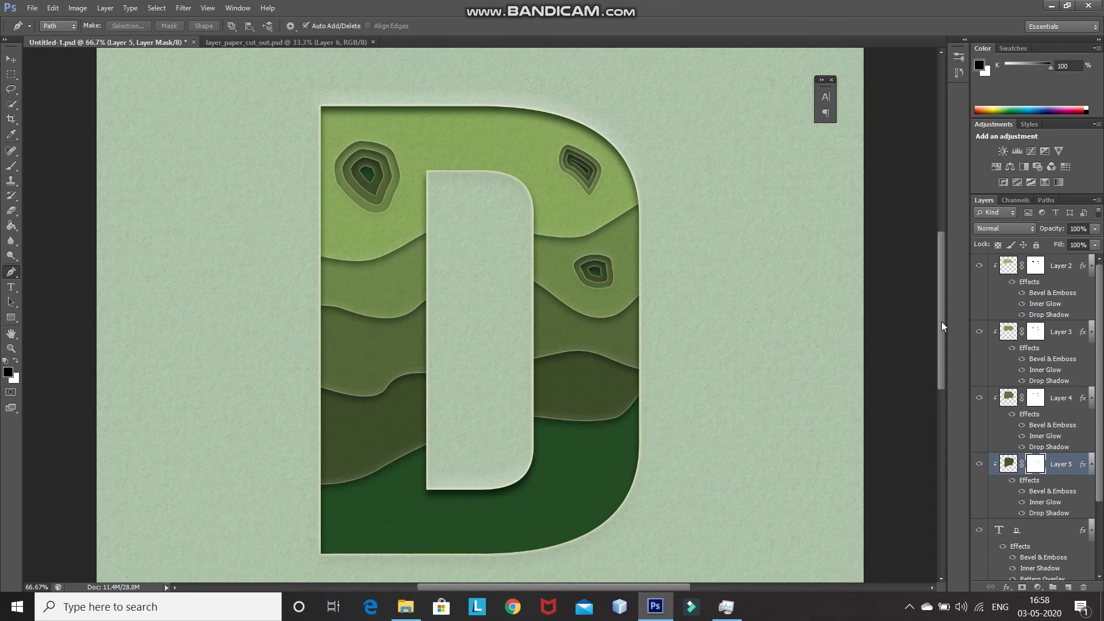
pyautogui.scroll(3, 942, 326)
pyautogui.scroll(1, 941, 326)
pyautogui.scroll(-2, 942, 326)
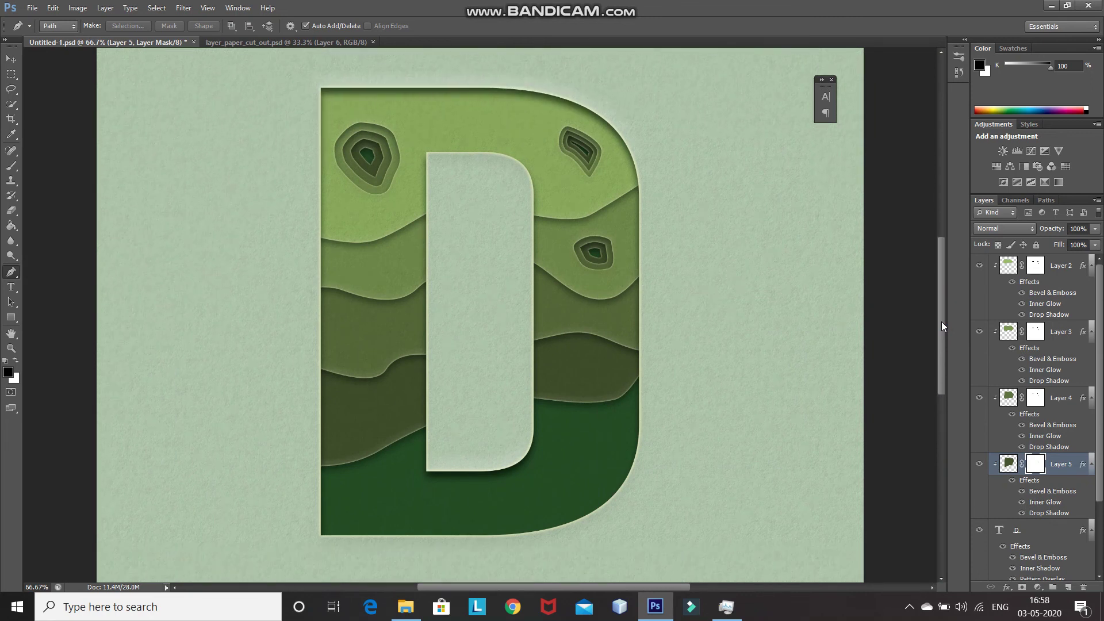